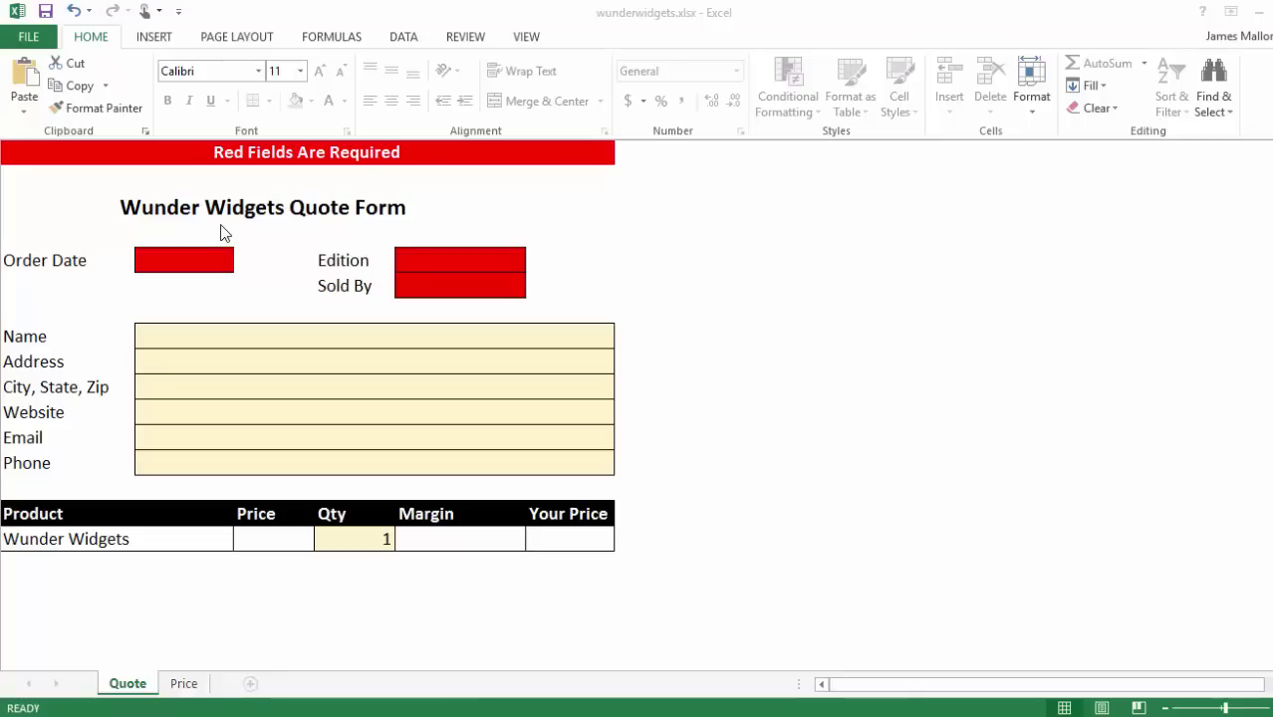
# Try editing the cell below Order Date and dismiss the protected-sheet warning
pyautogui.hotkey('alt', 'Tab')
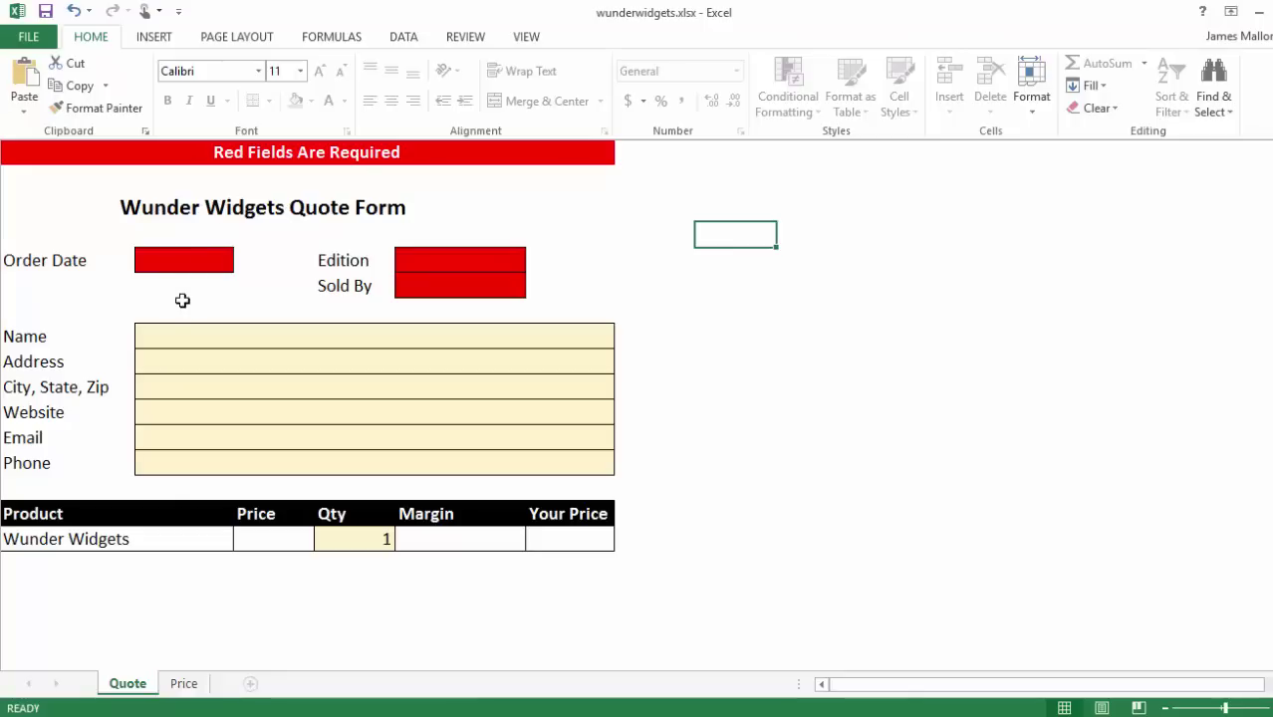
pyautogui.doubleClick(170, 311)
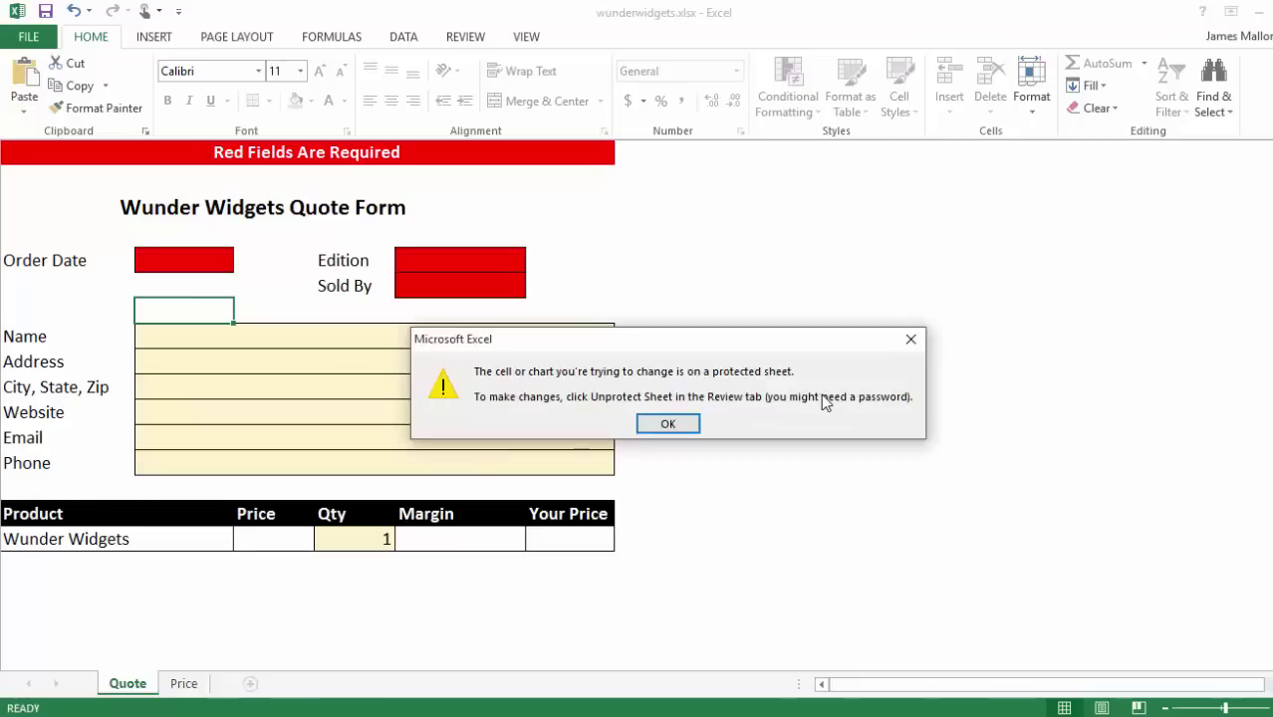
pyautogui.click(681, 423)
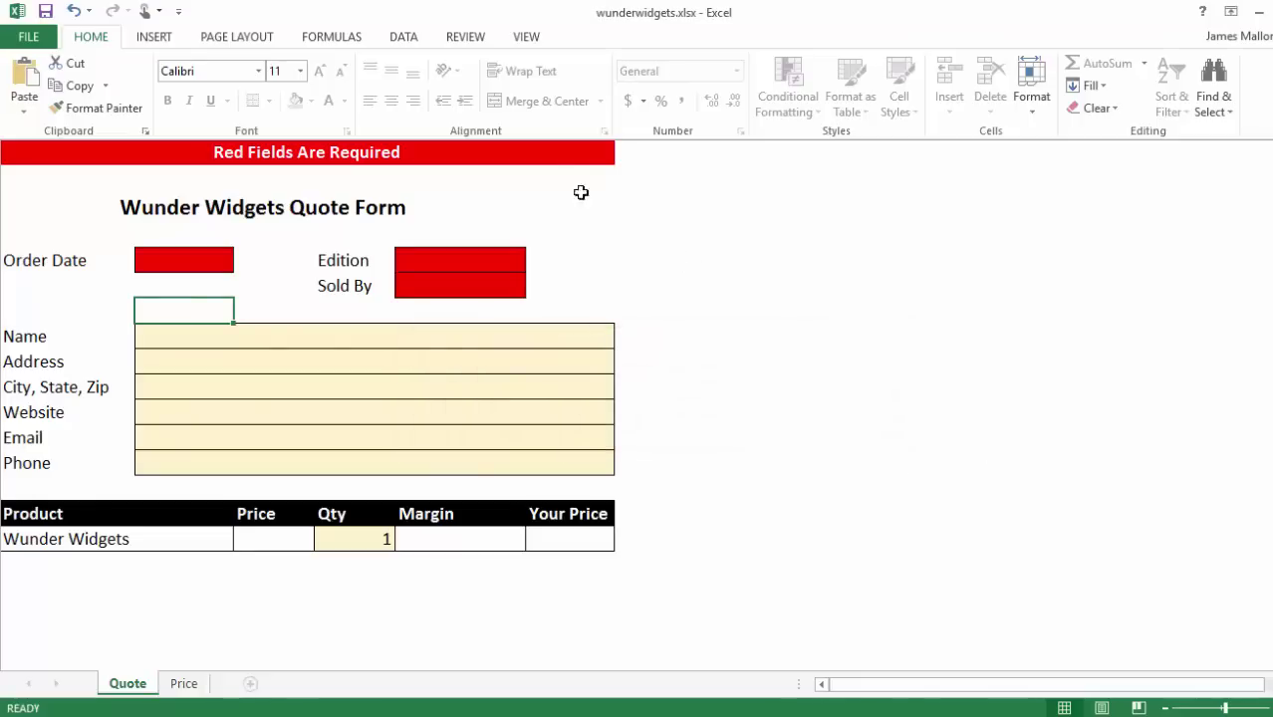
# Unprotect the Quote sheet from the Review tab by entering the sheet password
pyautogui.click(466, 38)
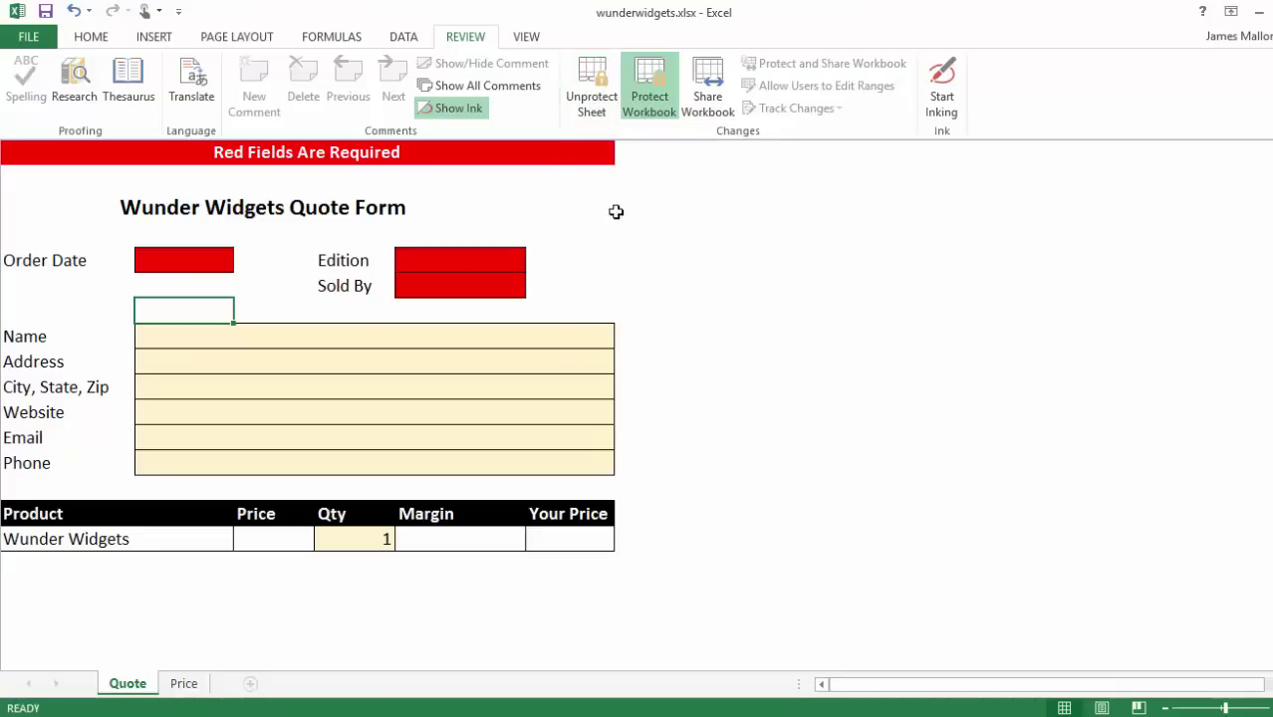
pyautogui.click(590, 84)
pyautogui.write('pa')
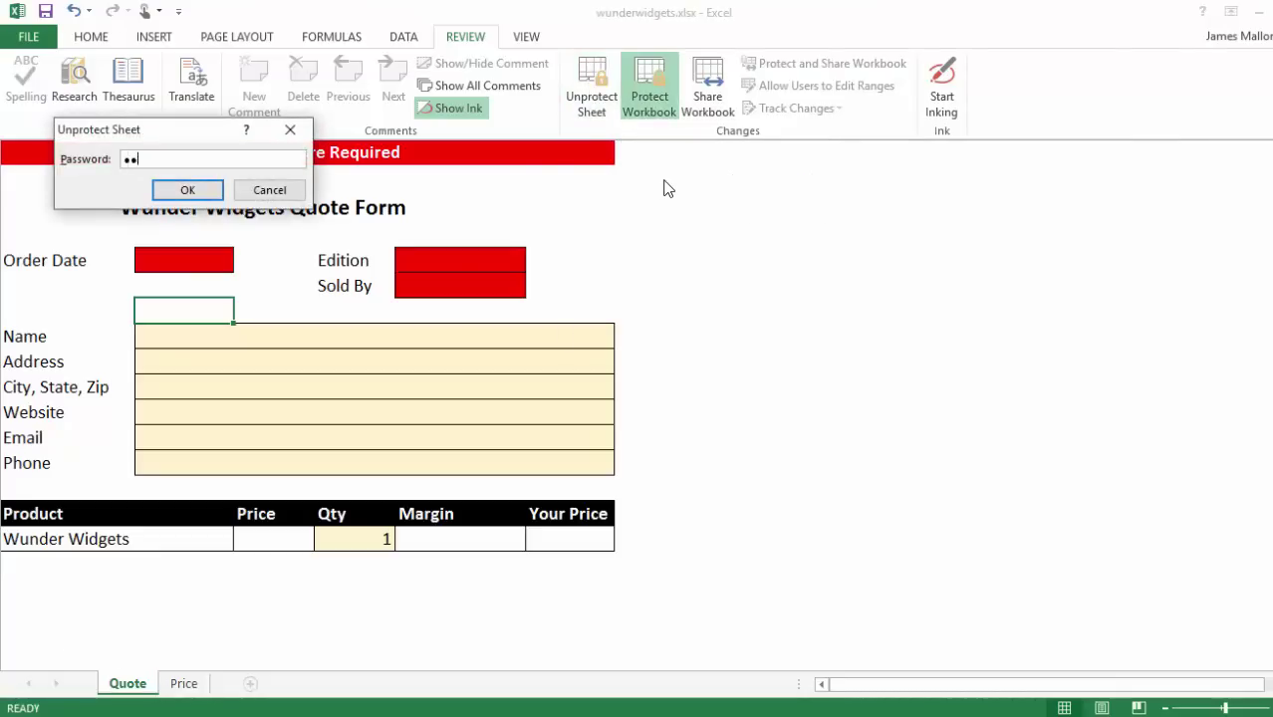
pyautogui.write('sswor')
pyautogui.press('Return')
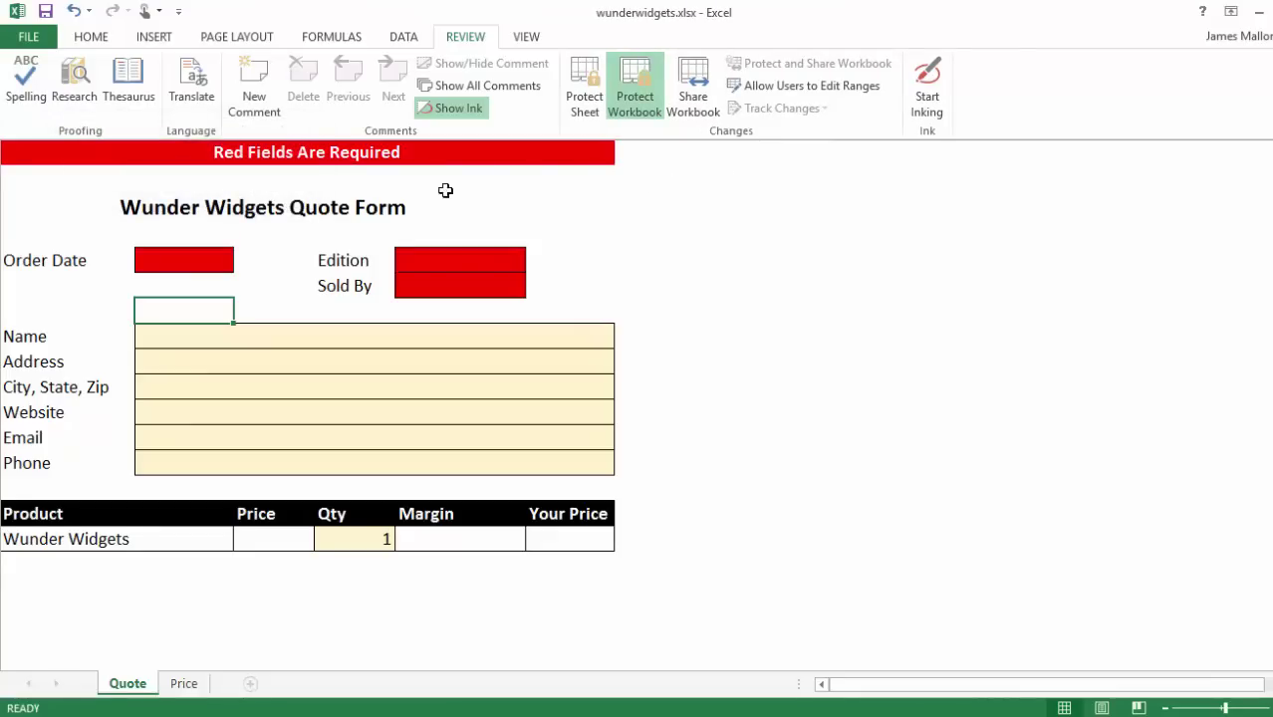
# Turn on the formula bar, gridlines and row/column headings, then select Order Date cell B5
pyautogui.click(528, 38)
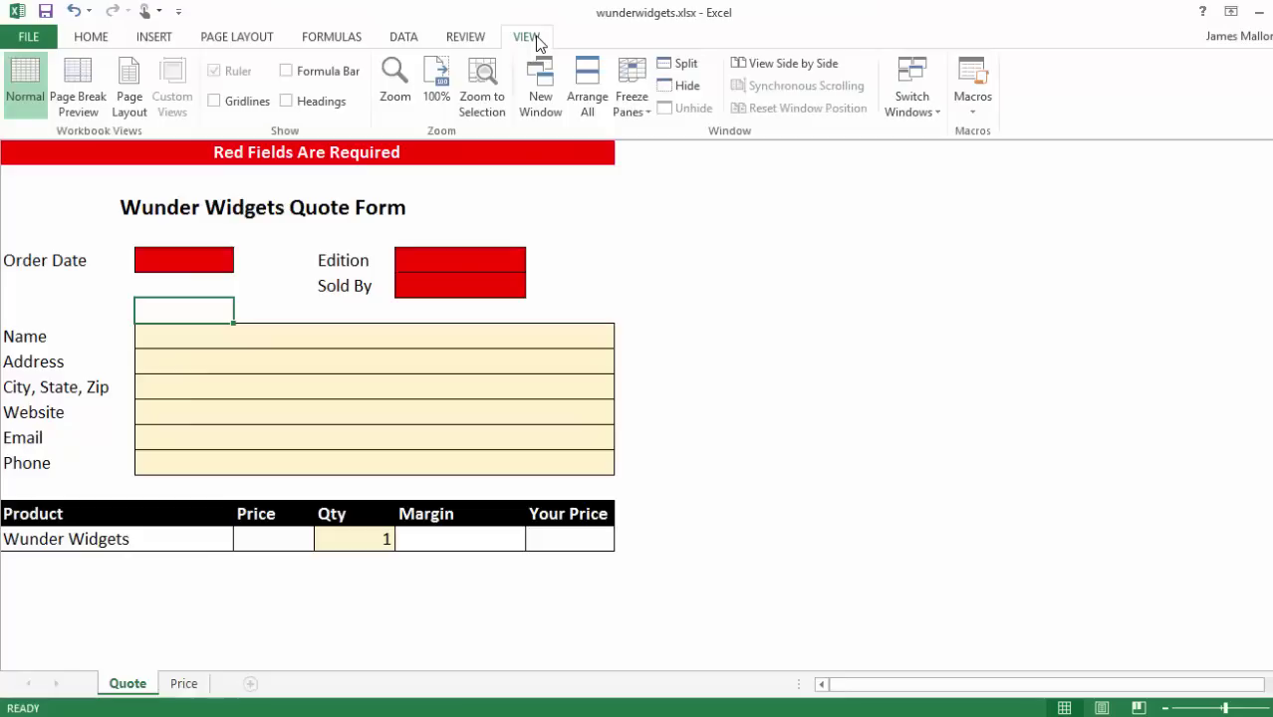
pyautogui.click(214, 101)
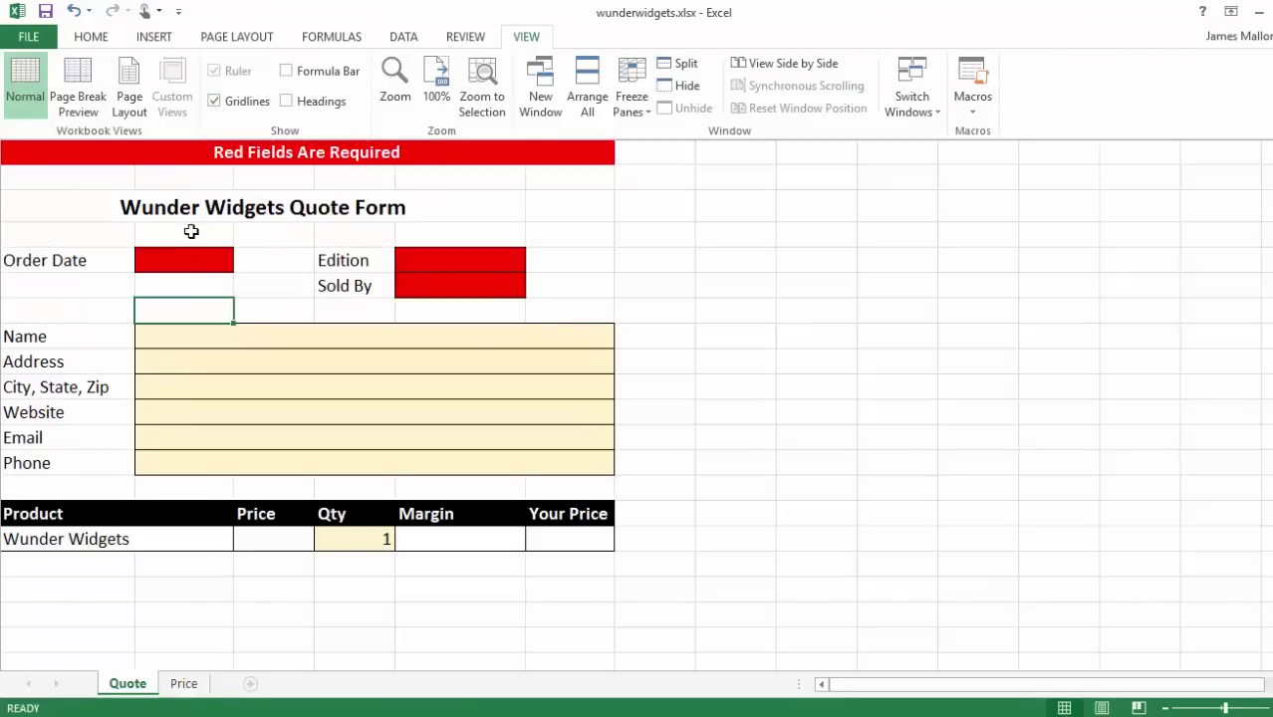
pyautogui.click(214, 102)
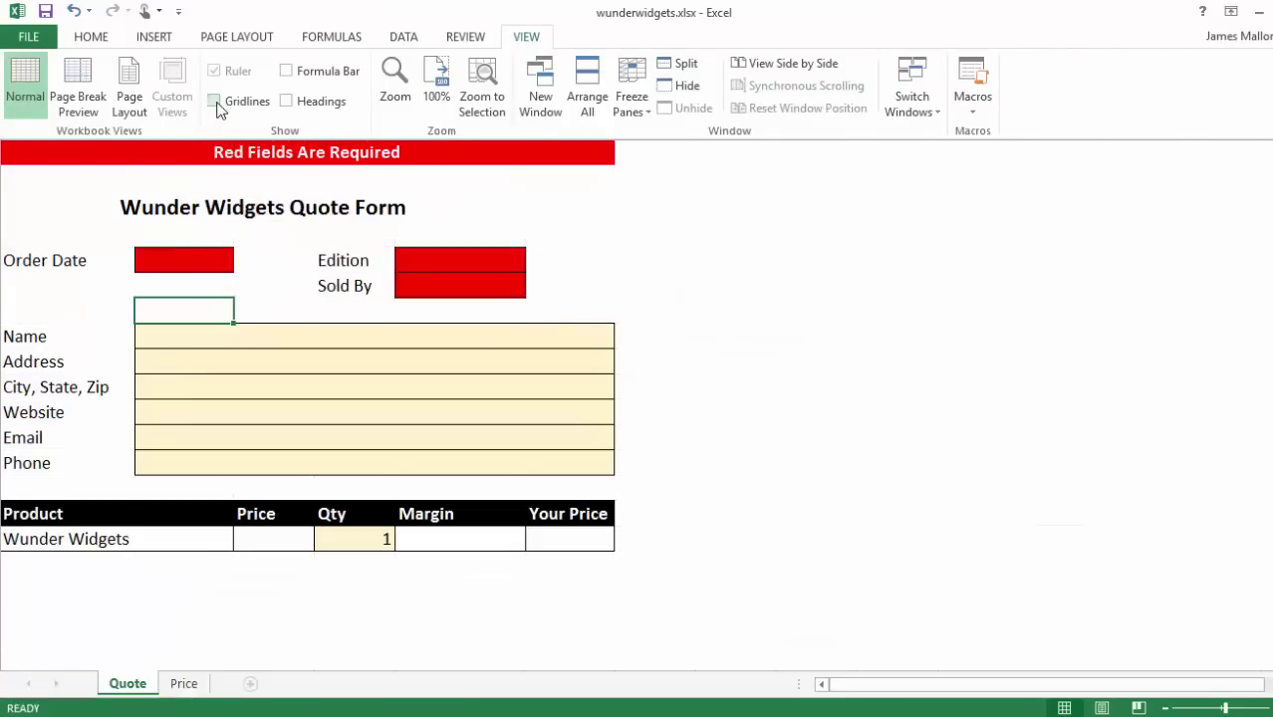
pyautogui.click(286, 102)
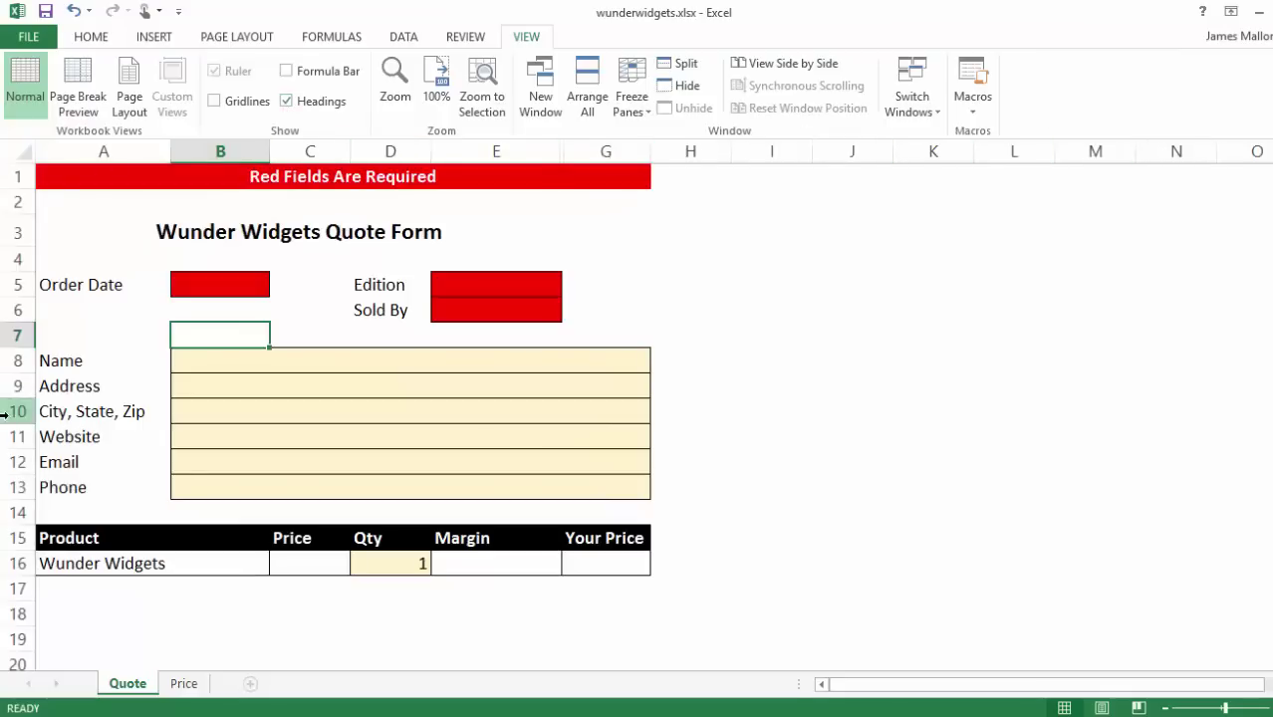
pyautogui.click(286, 102)
pyautogui.click(287, 71)
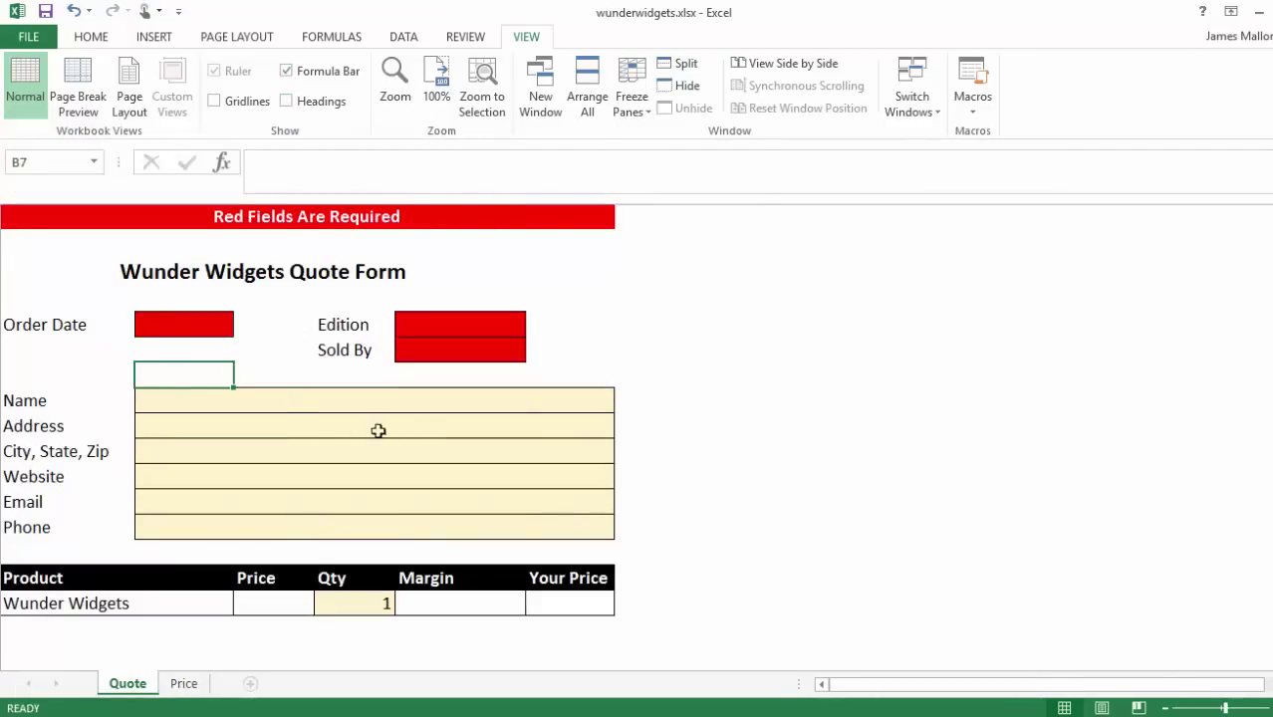
pyautogui.click(285, 101)
pyautogui.click(214, 101)
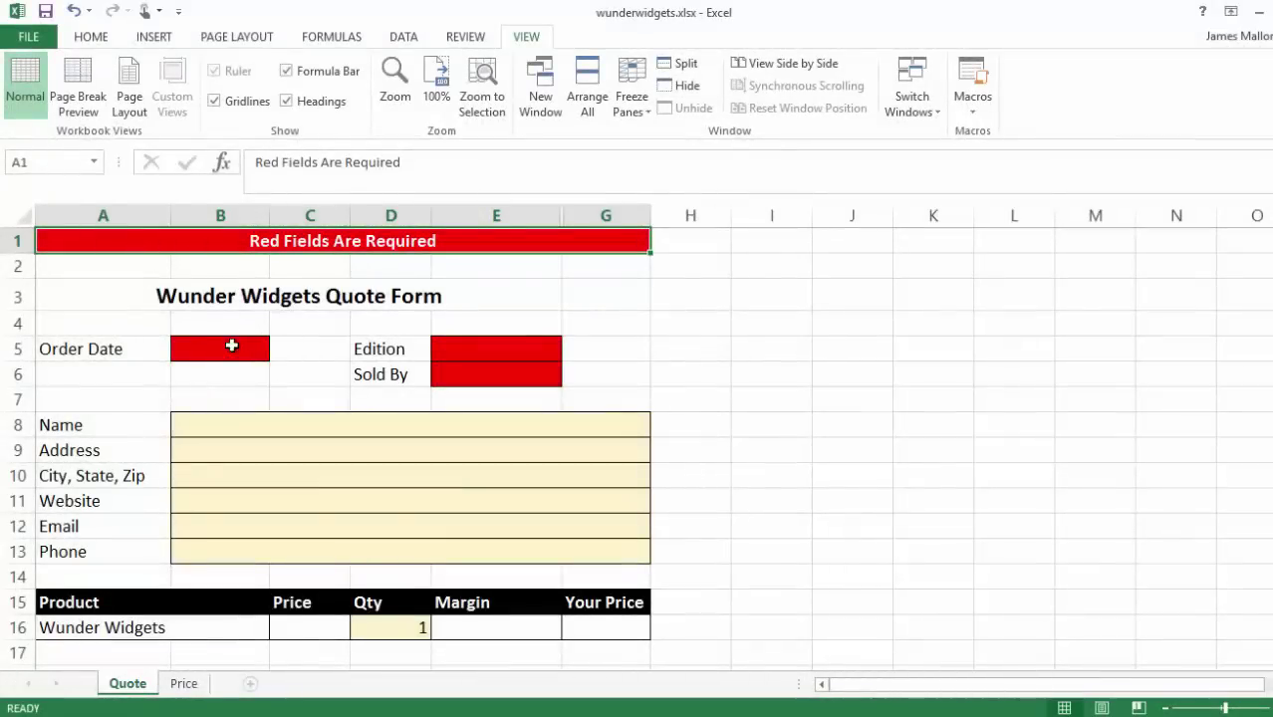
pyautogui.click(228, 346)
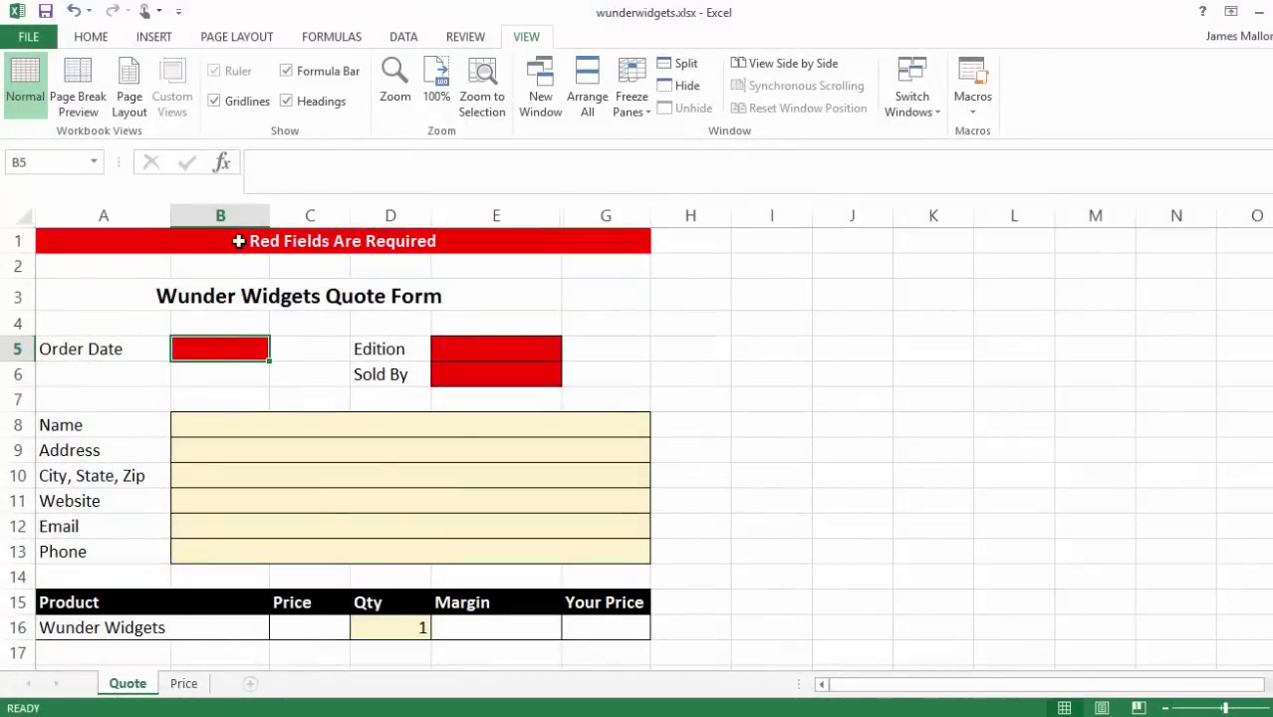
pyautogui.click(238, 241)
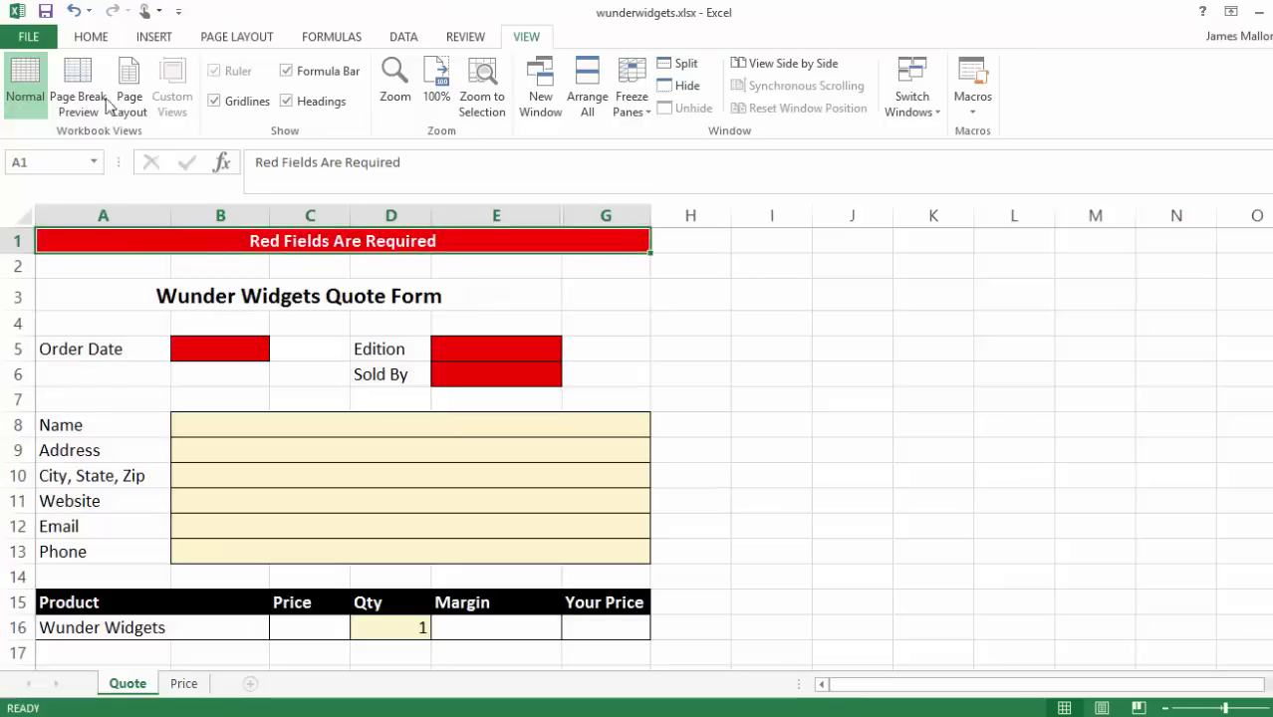
pyautogui.click(81, 40)
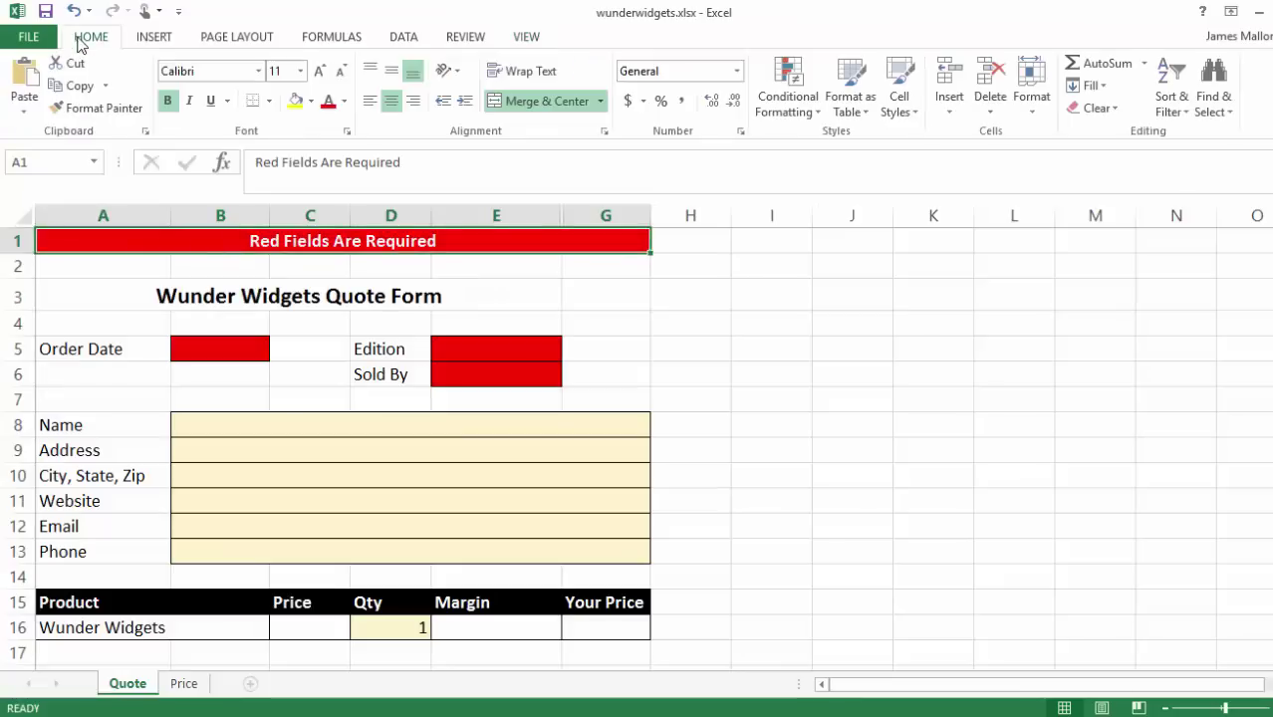
pyautogui.rightClick(317, 241)
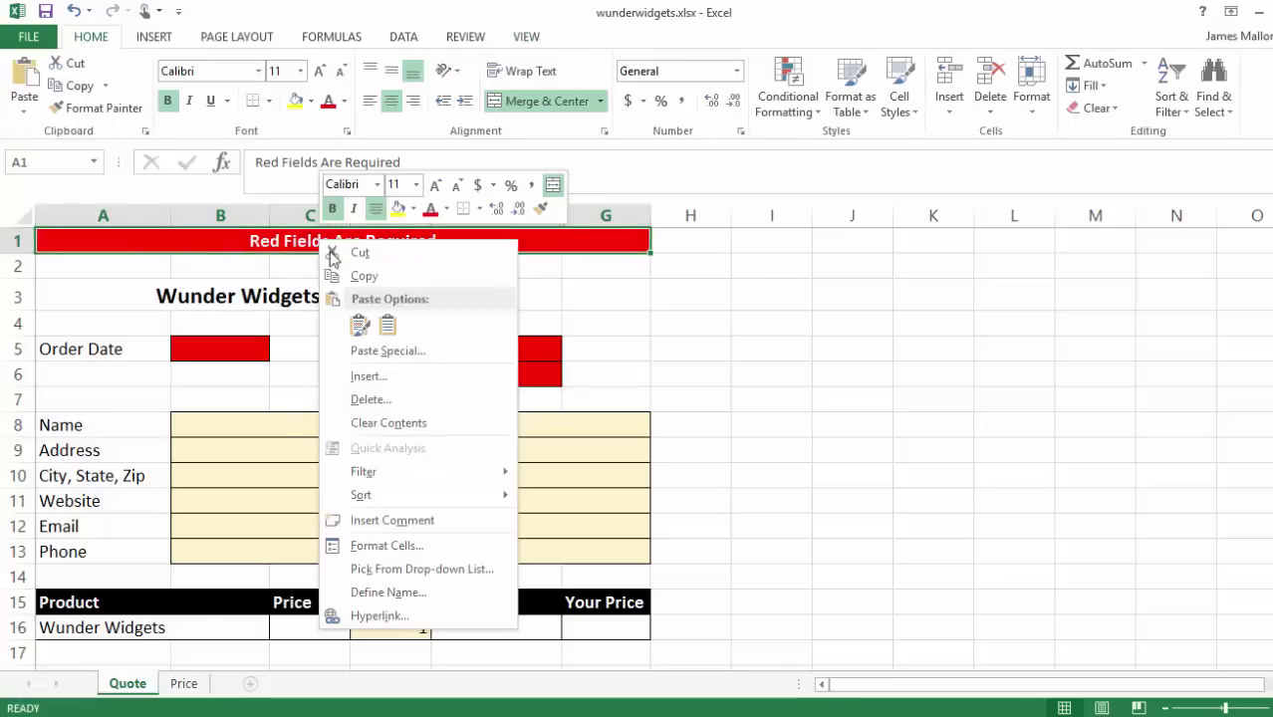
pyautogui.click(409, 547)
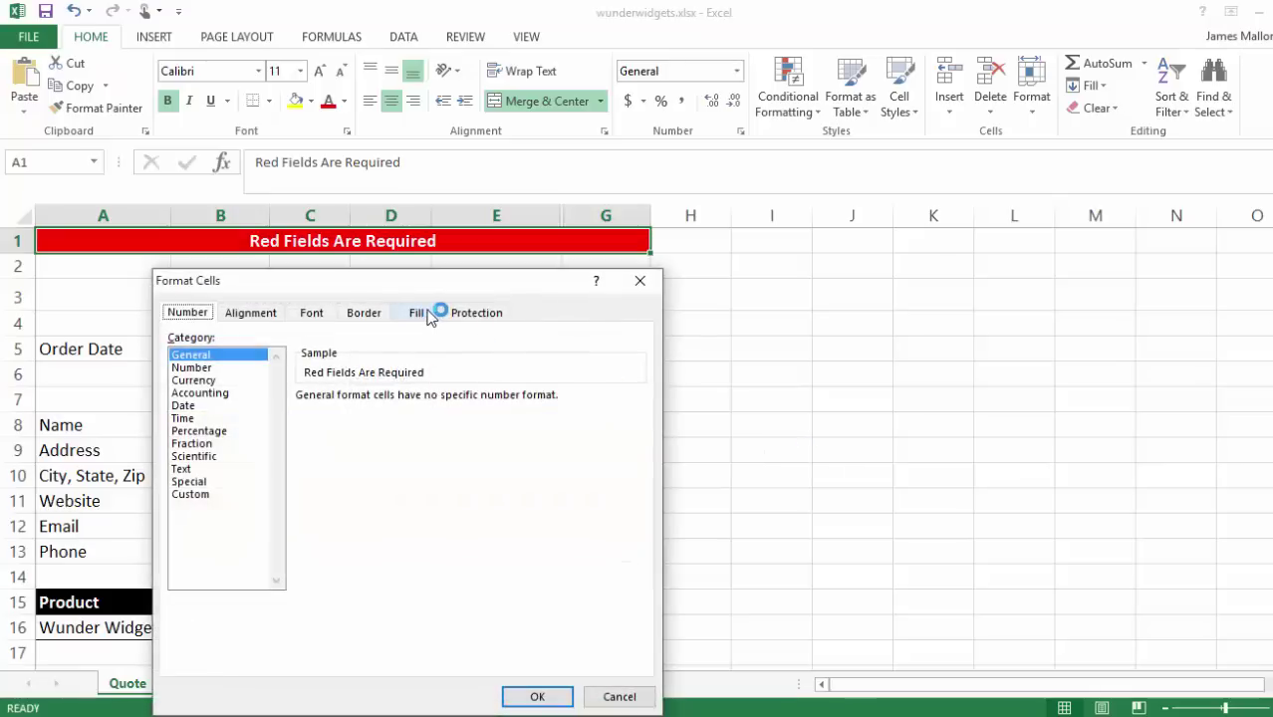
pyautogui.click(418, 312)
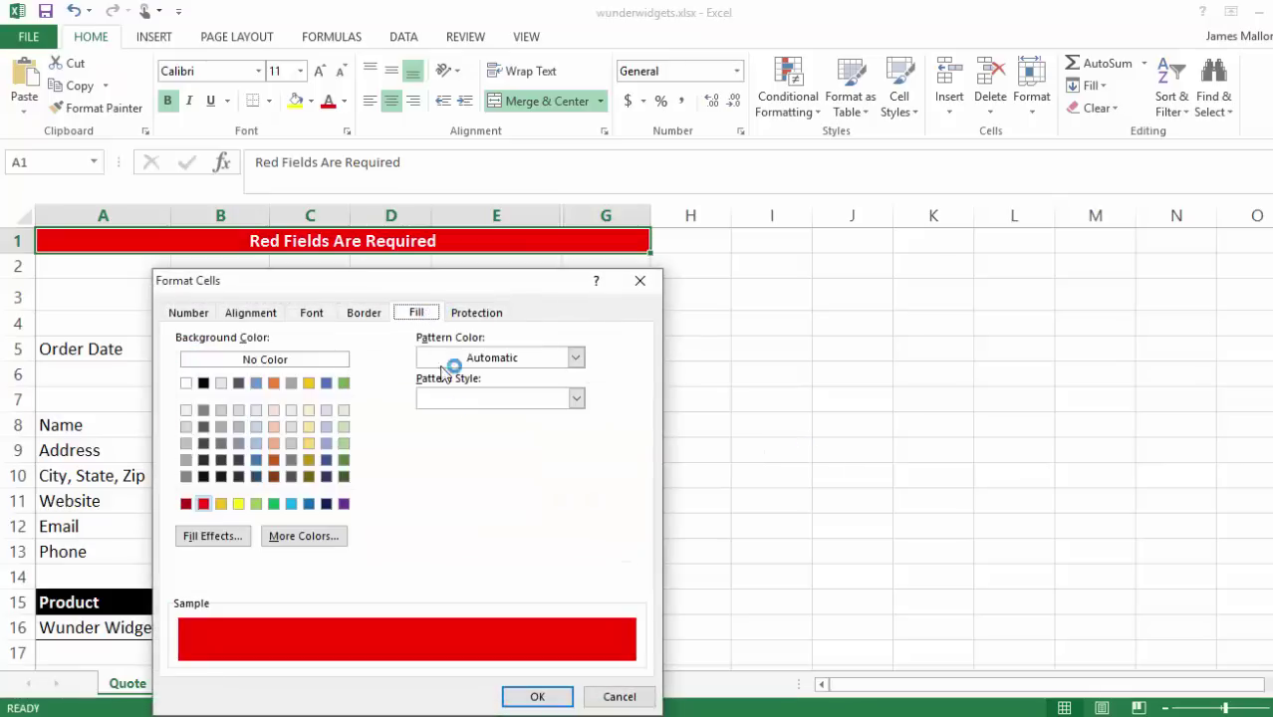
pyautogui.click(618, 696)
pyautogui.click(213, 343)
pyautogui.rightClick(215, 344)
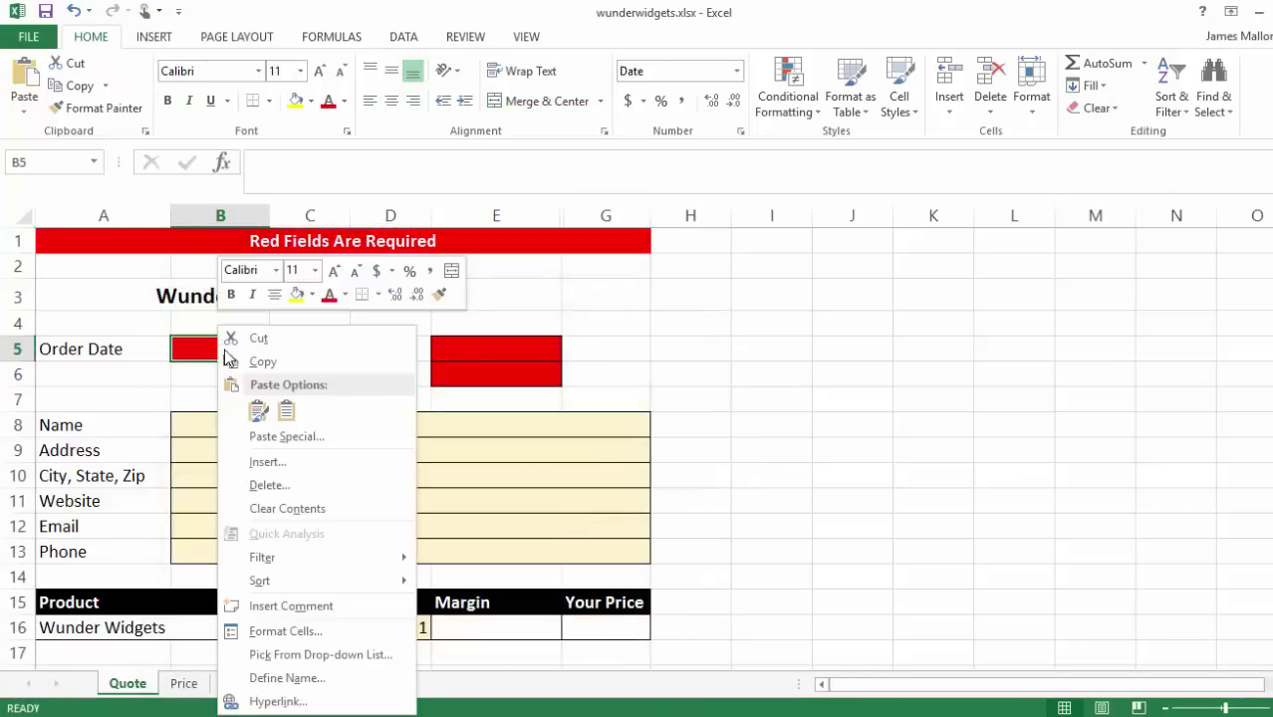
pyautogui.click(336, 630)
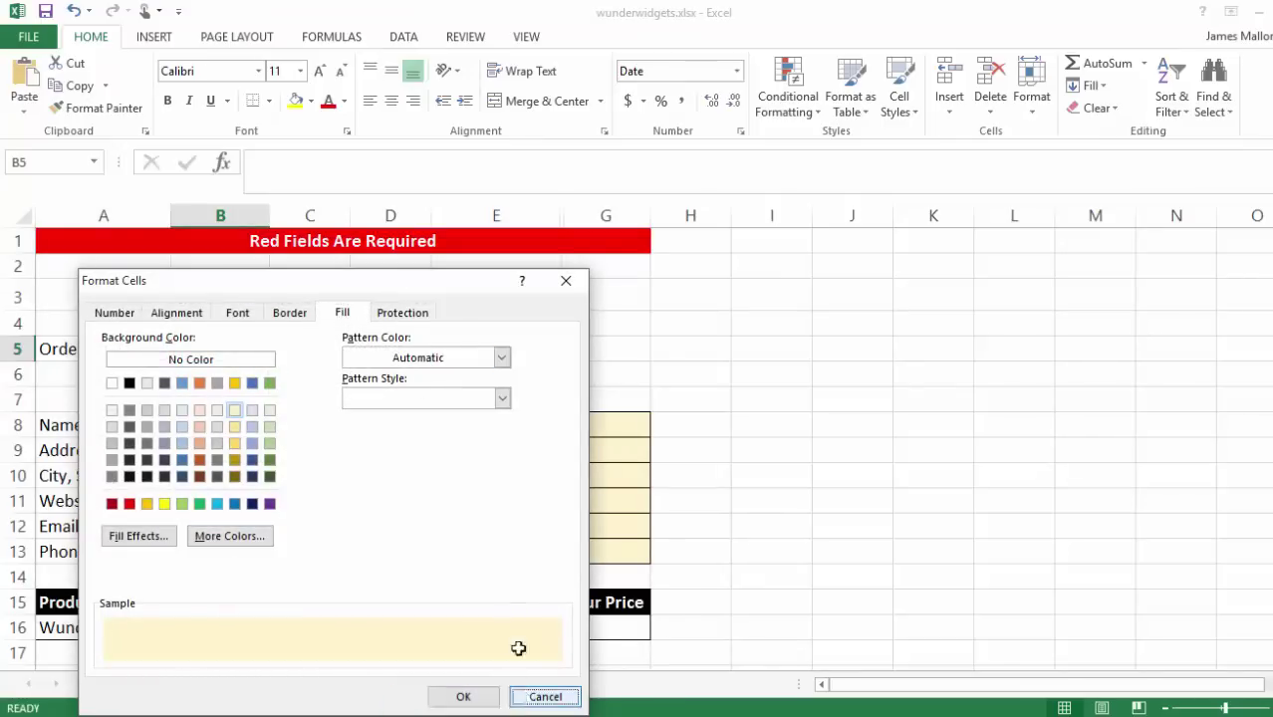
pyautogui.click(520, 695)
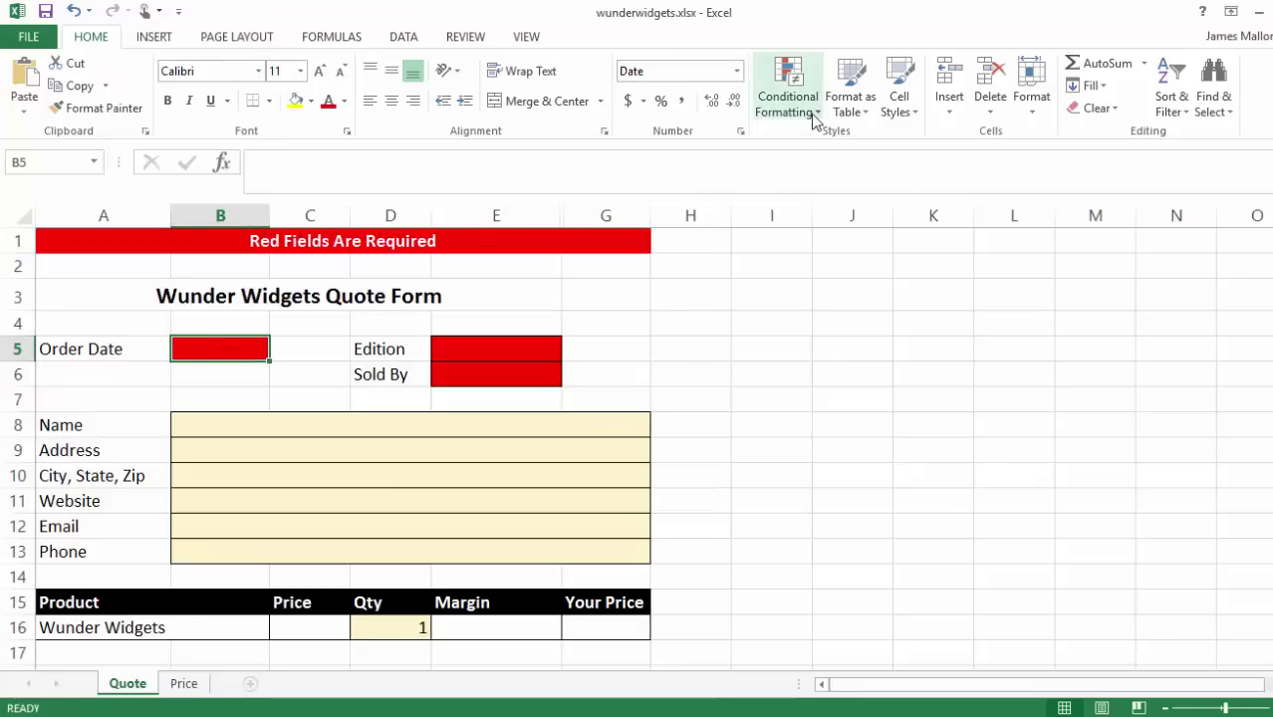
pyautogui.click(475, 346)
pyautogui.click(469, 371)
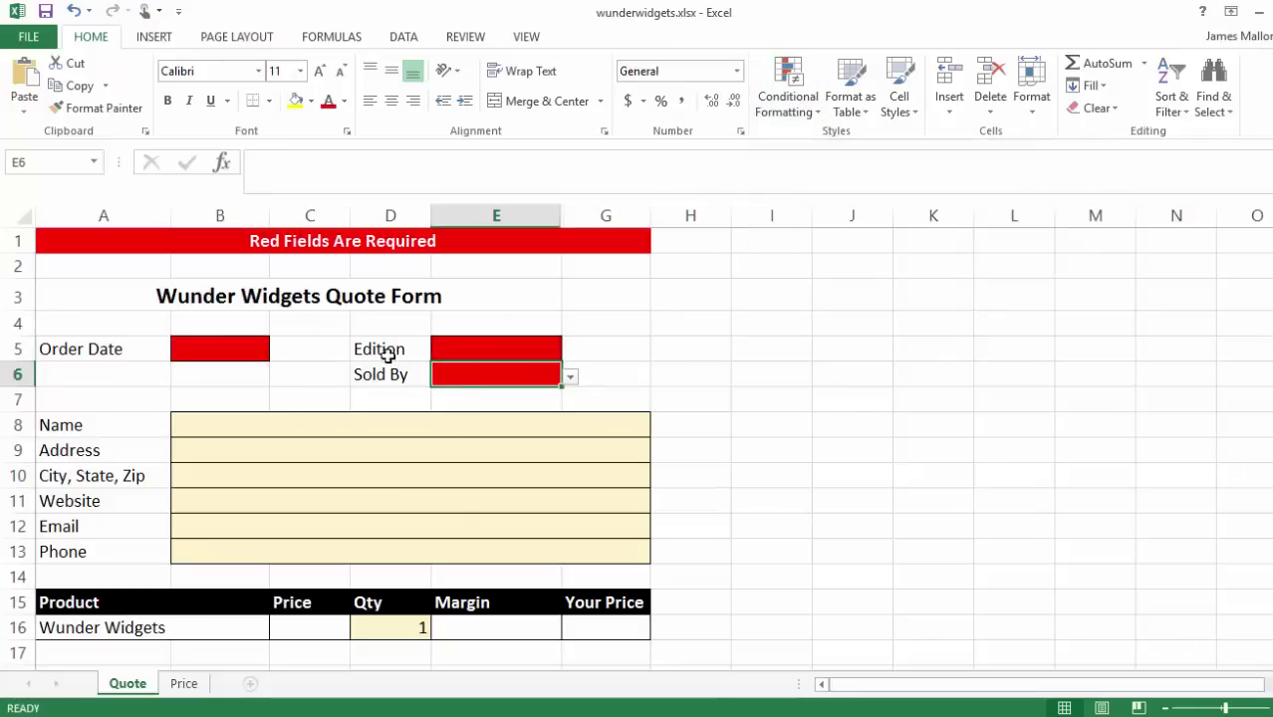
pyautogui.click(483, 351)
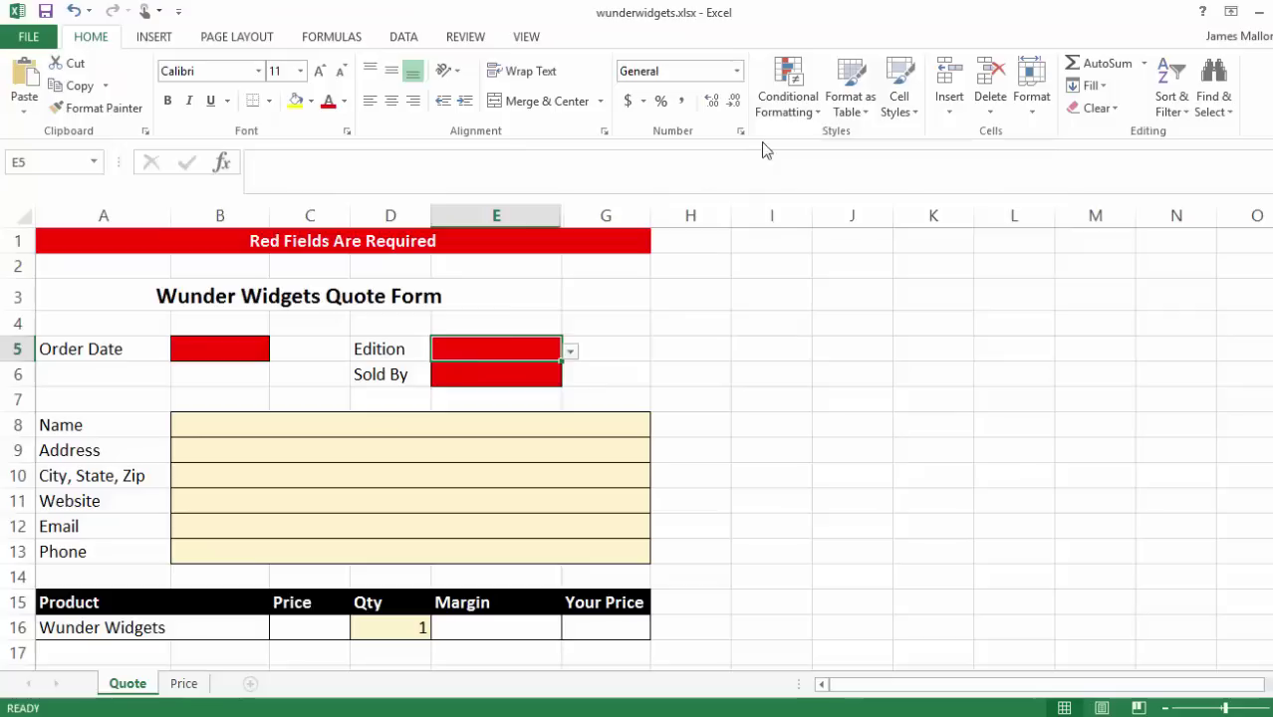
pyautogui.click(813, 118)
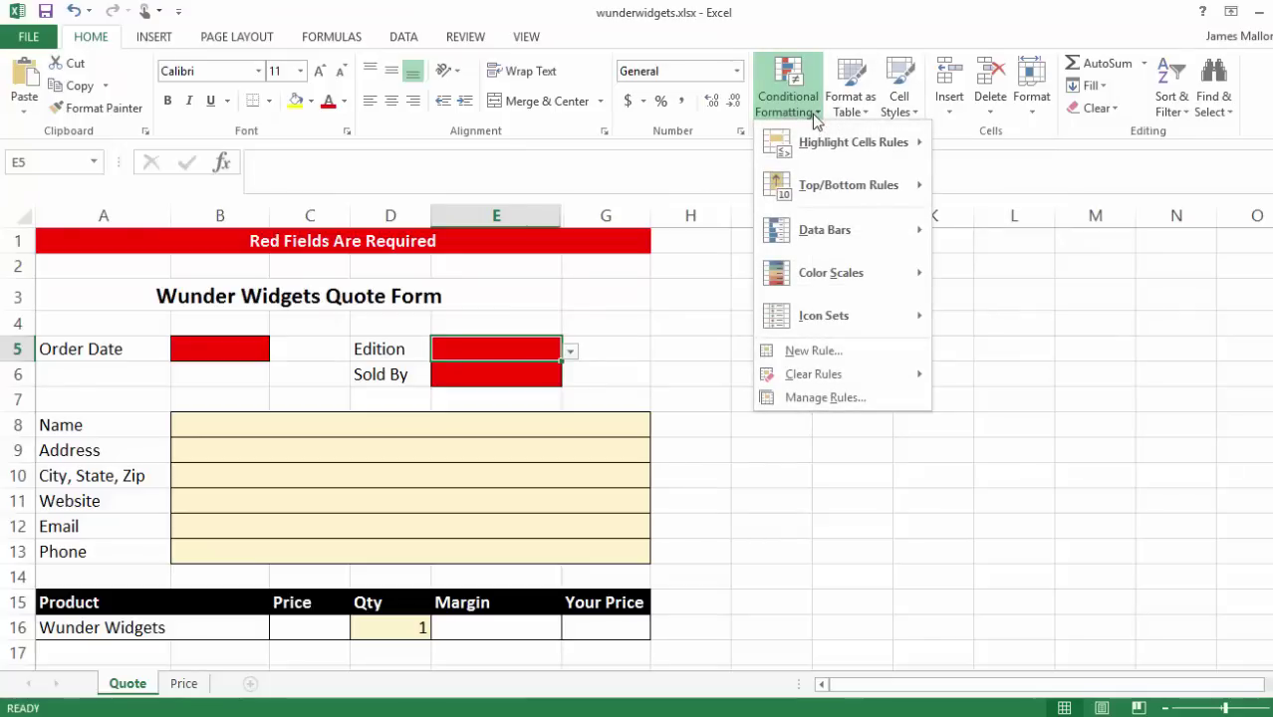
pyautogui.click(822, 397)
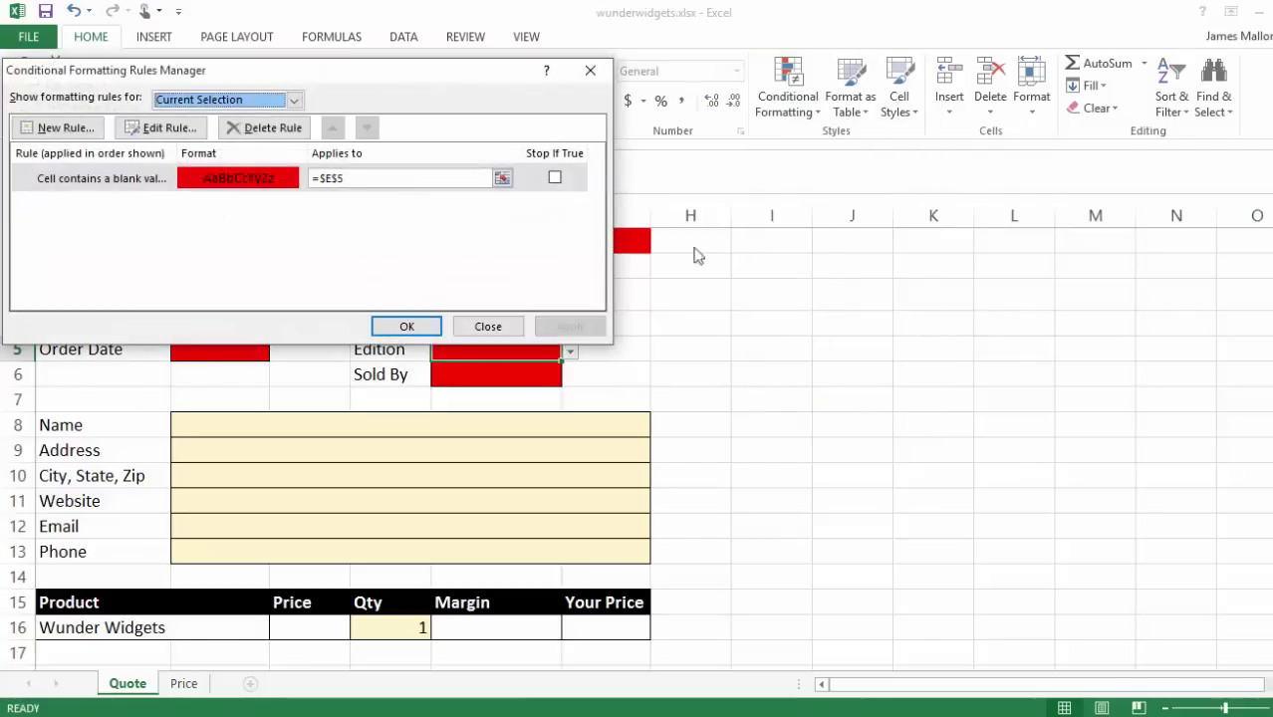
pyautogui.moveTo(399, 75); pyautogui.dragTo(1037, 55)
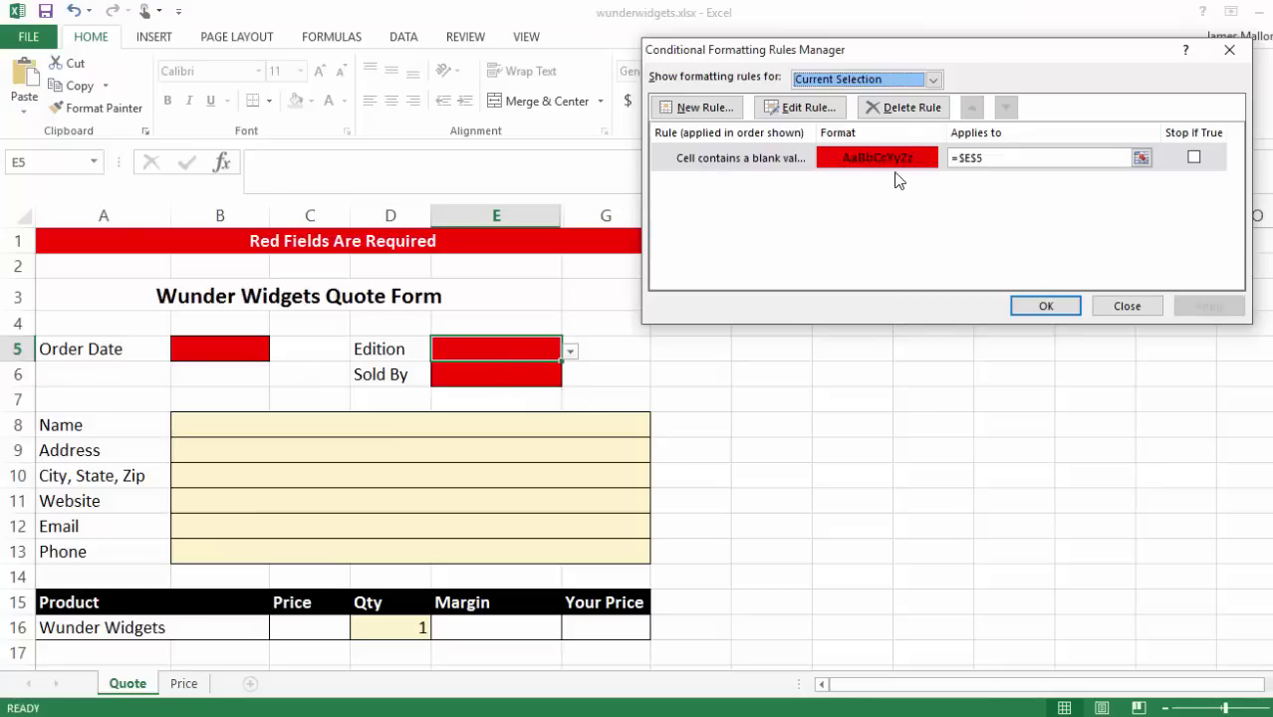
pyautogui.click(754, 167)
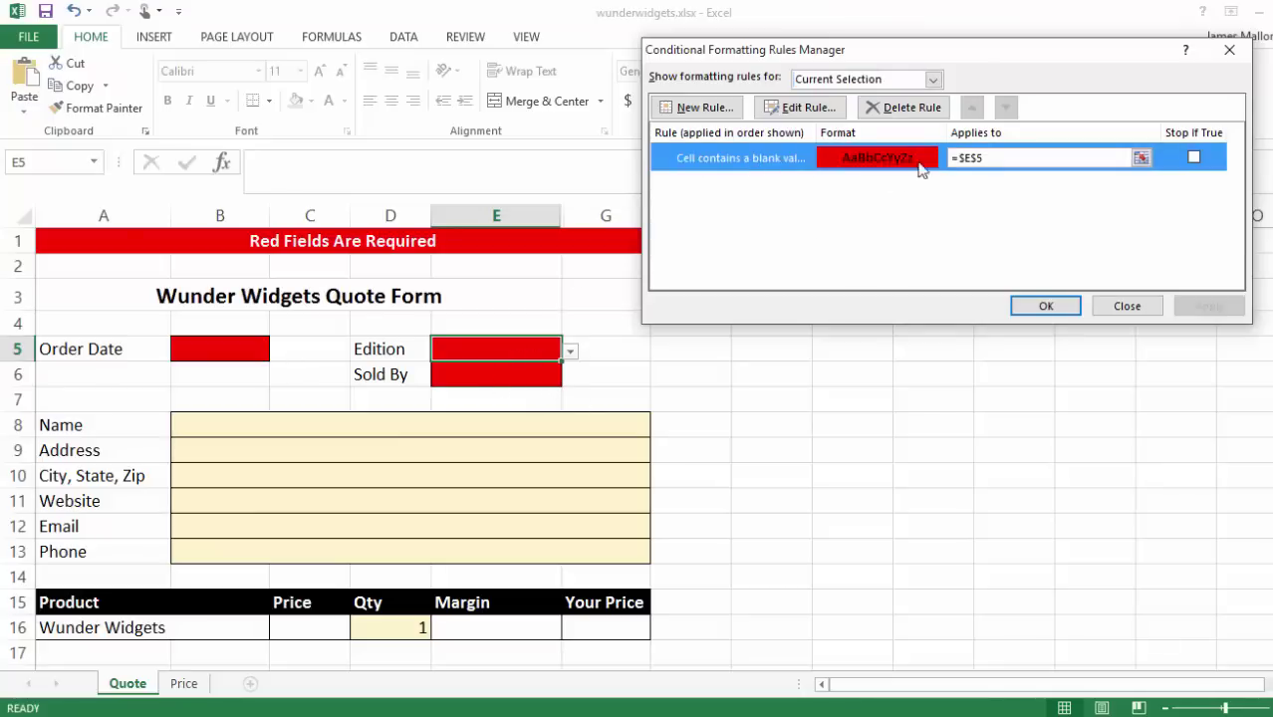
pyautogui.click(801, 106)
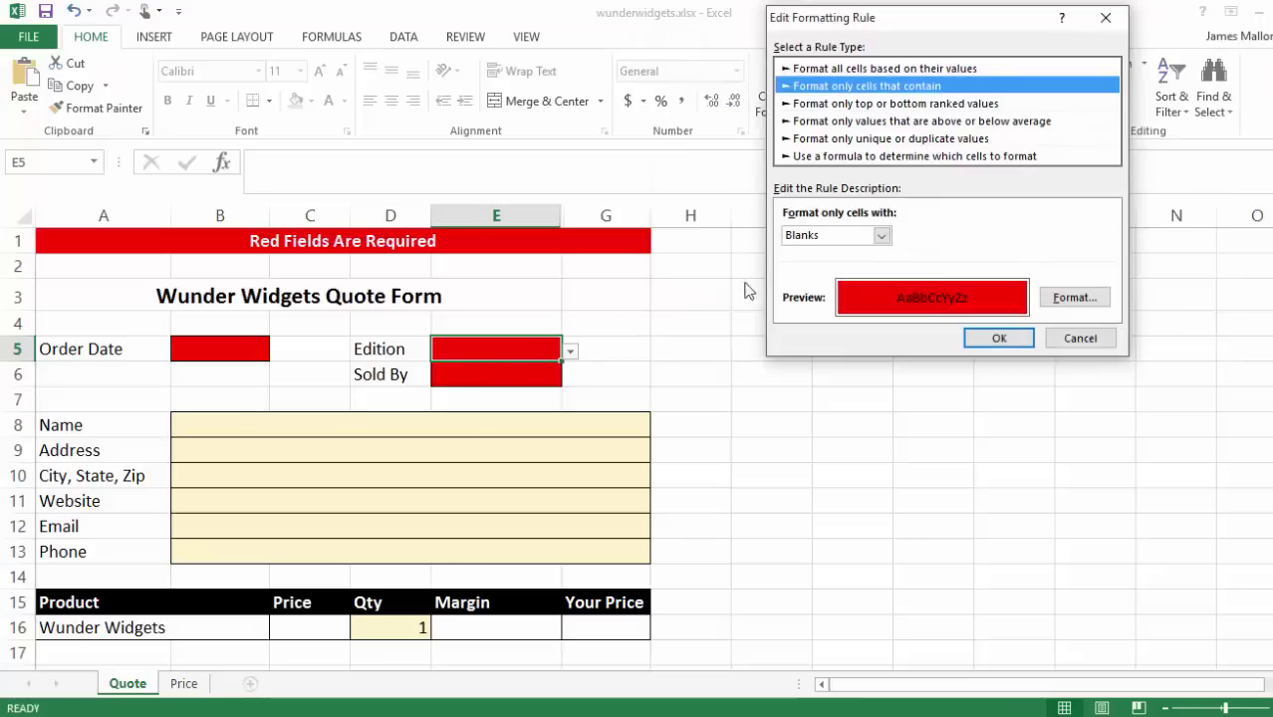
pyautogui.click(1072, 299)
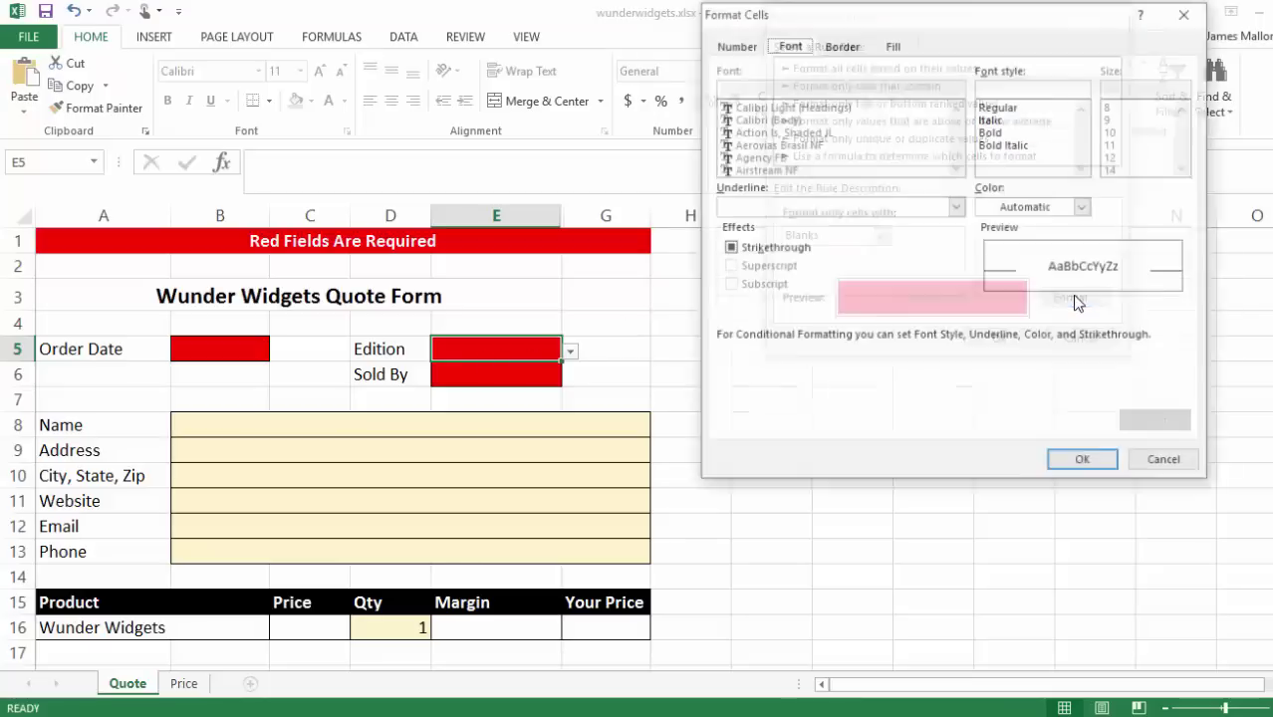
pyautogui.click(893, 46)
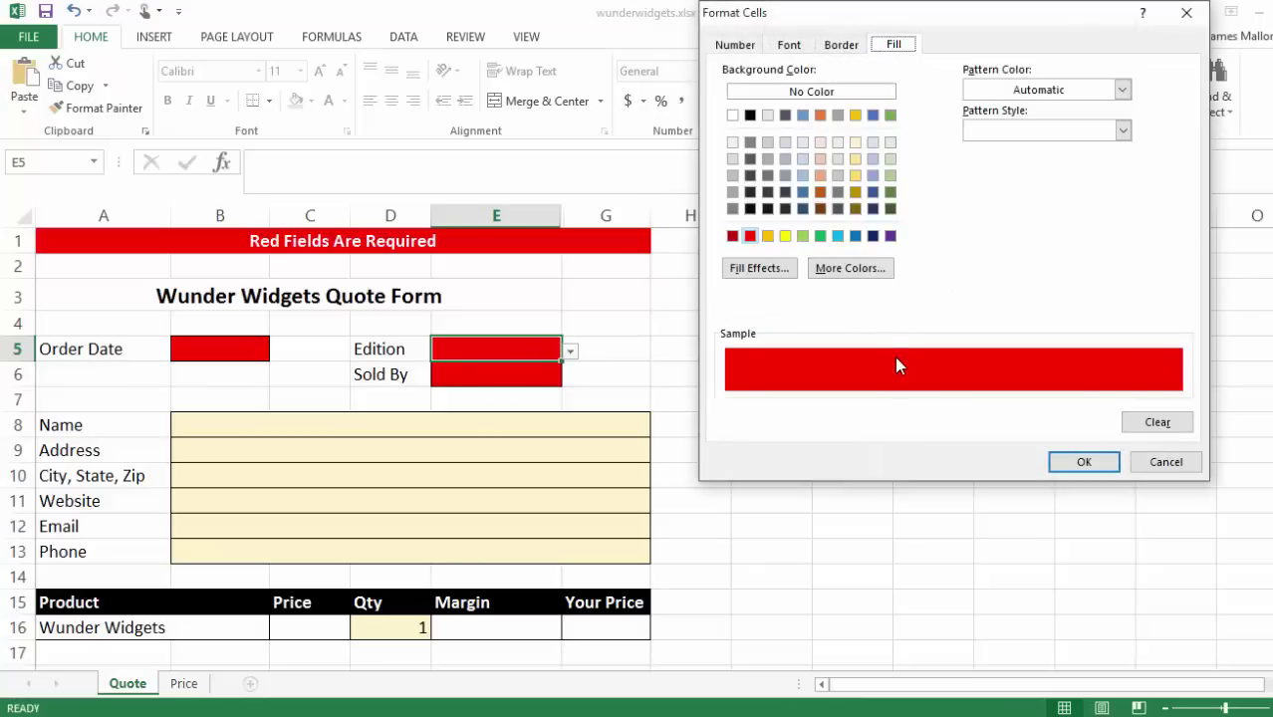
pyautogui.click(1193, 466)
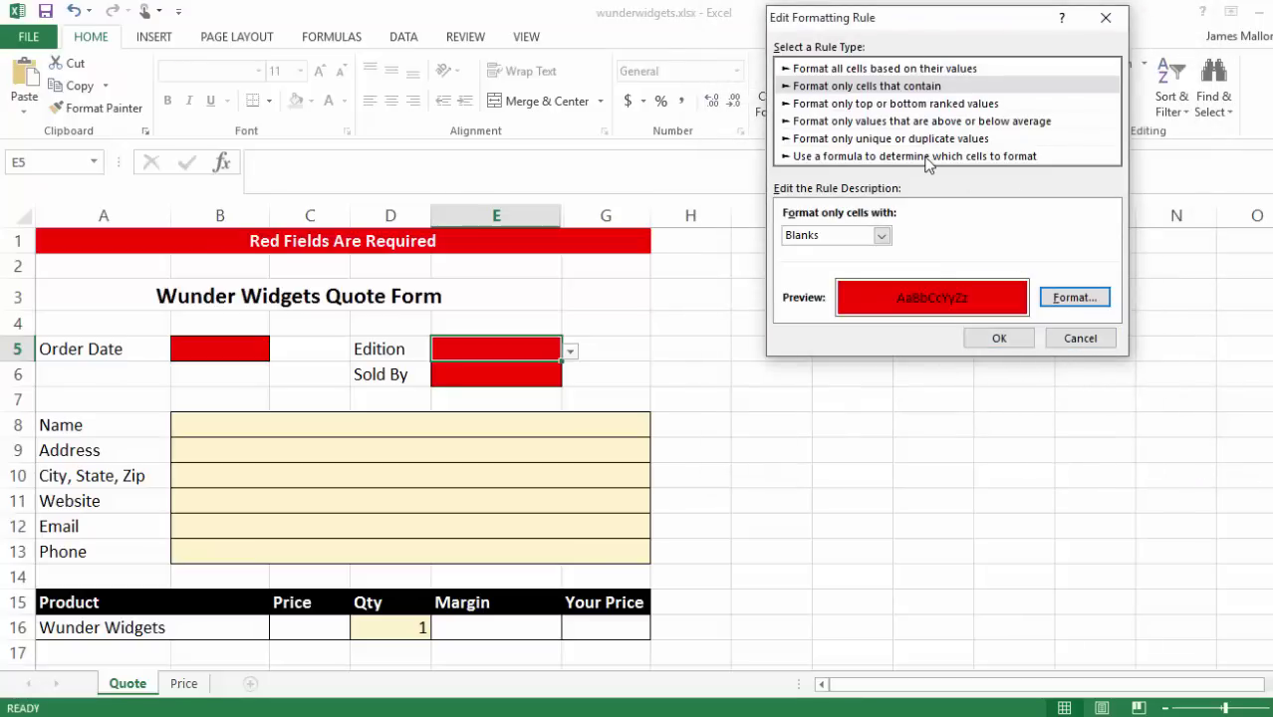
pyautogui.click(1085, 341)
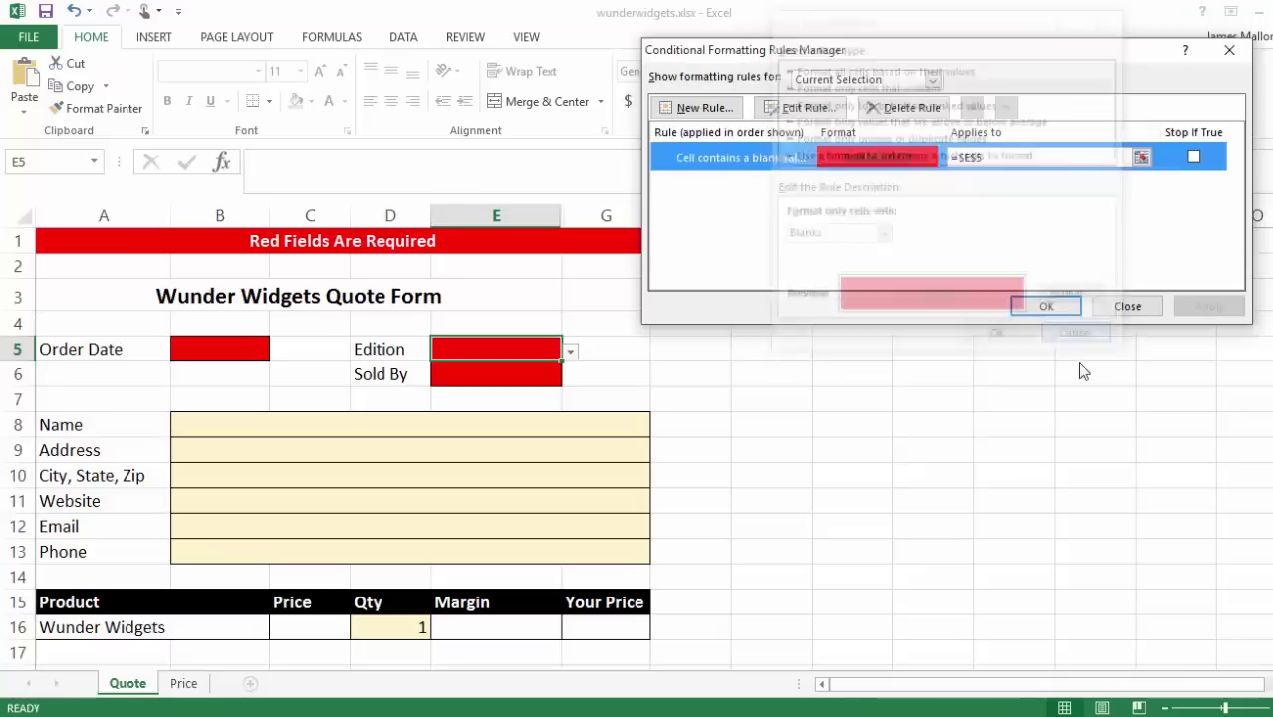
pyautogui.click(1128, 306)
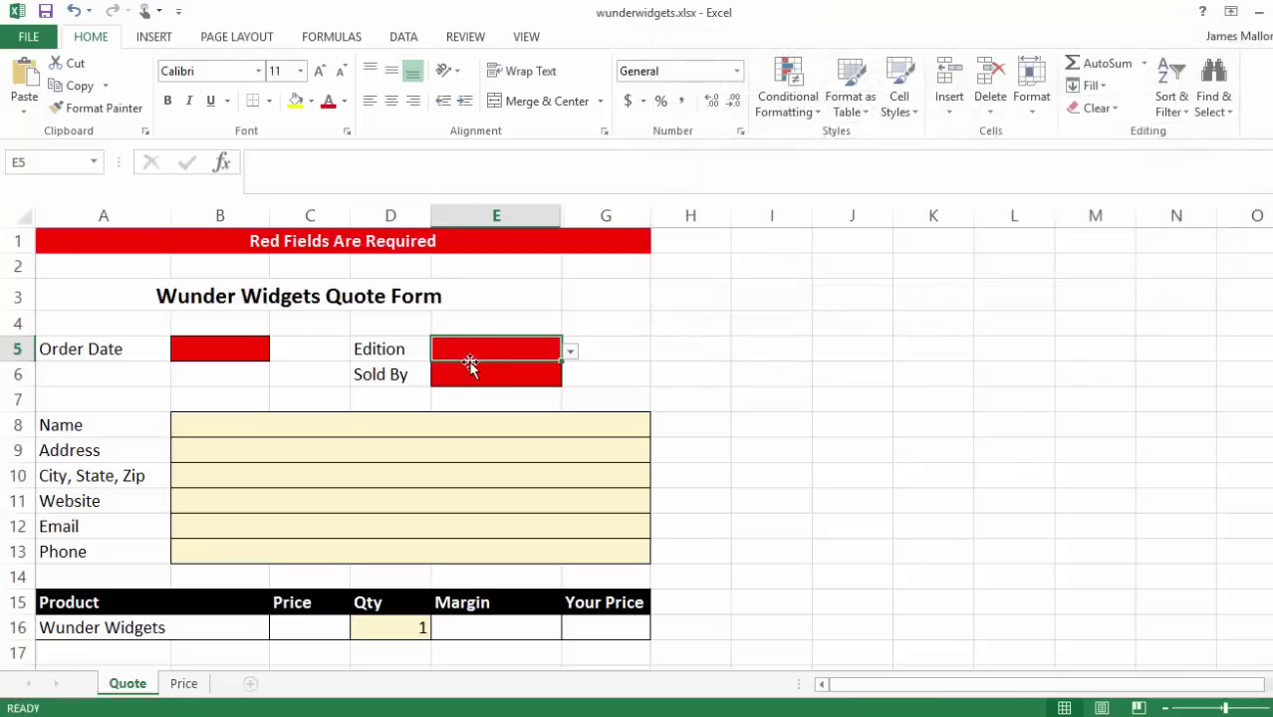
# Choose Basic from cell E5's Edition dropdown of Basic, Standard and Professional
pyautogui.click(571, 353)
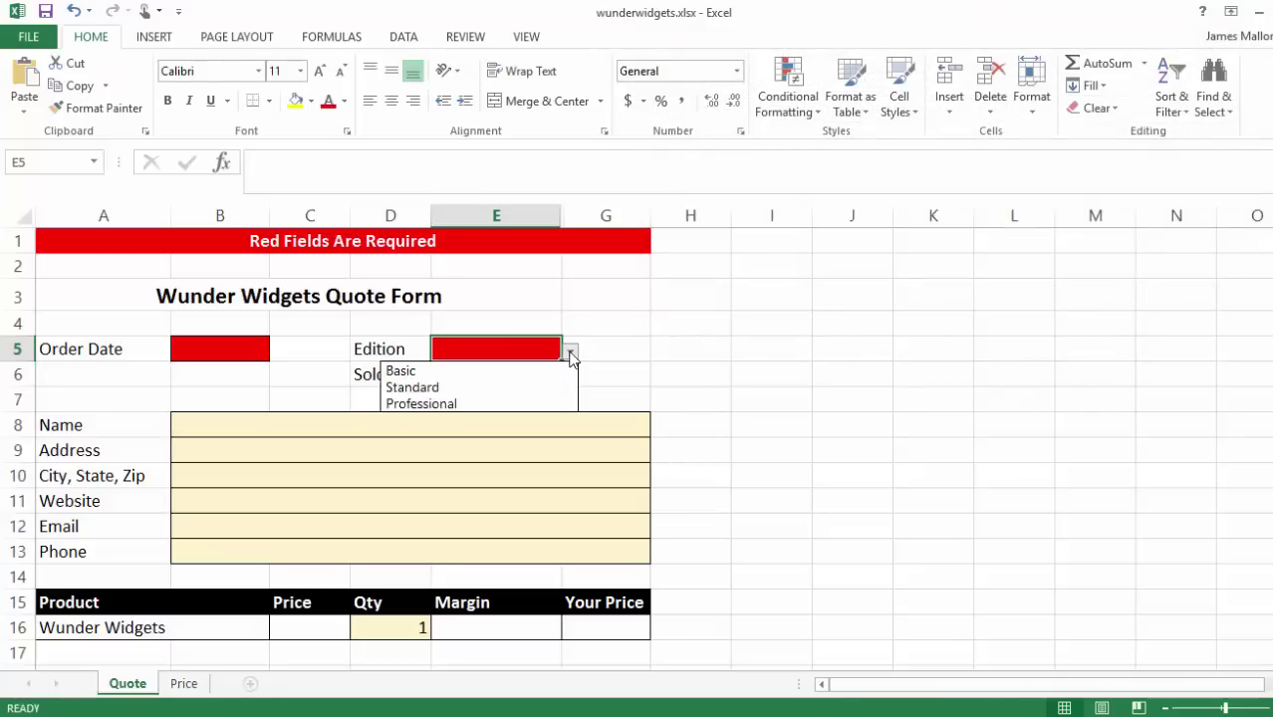
pyautogui.click(472, 372)
pyautogui.click(663, 370)
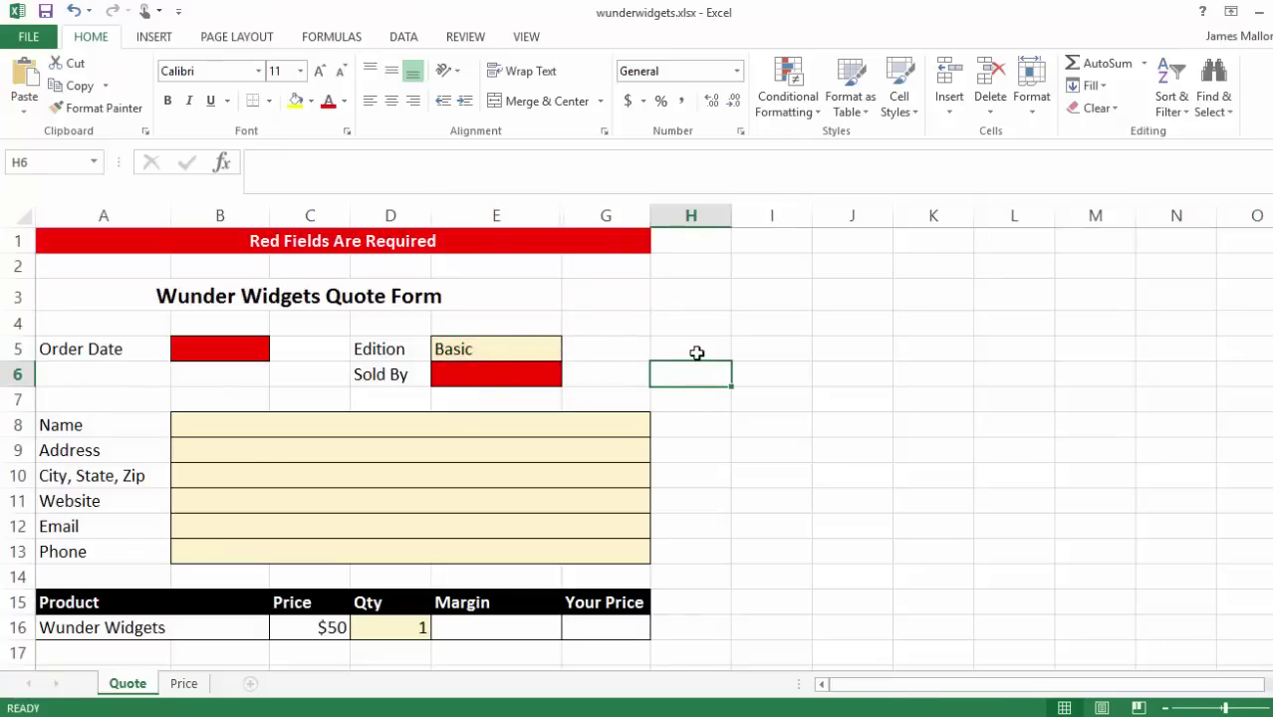
pyautogui.click(499, 351)
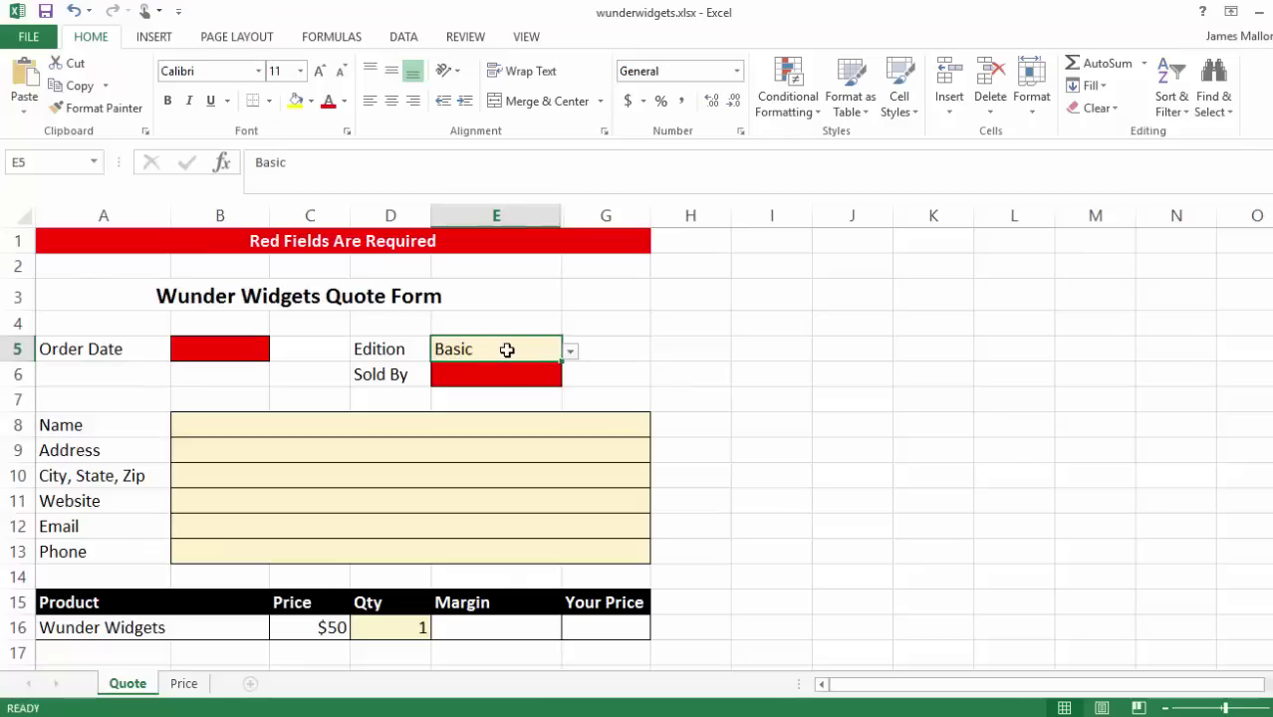
pyautogui.click(570, 353)
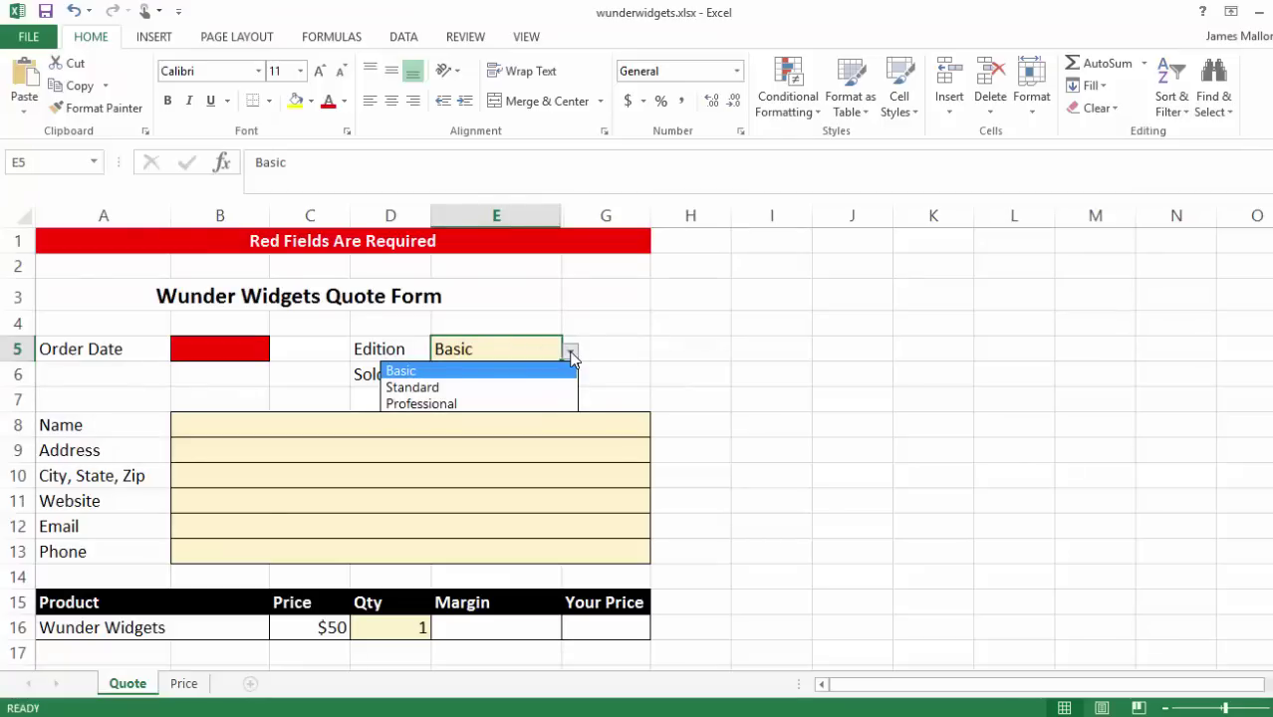
pyautogui.click(516, 351)
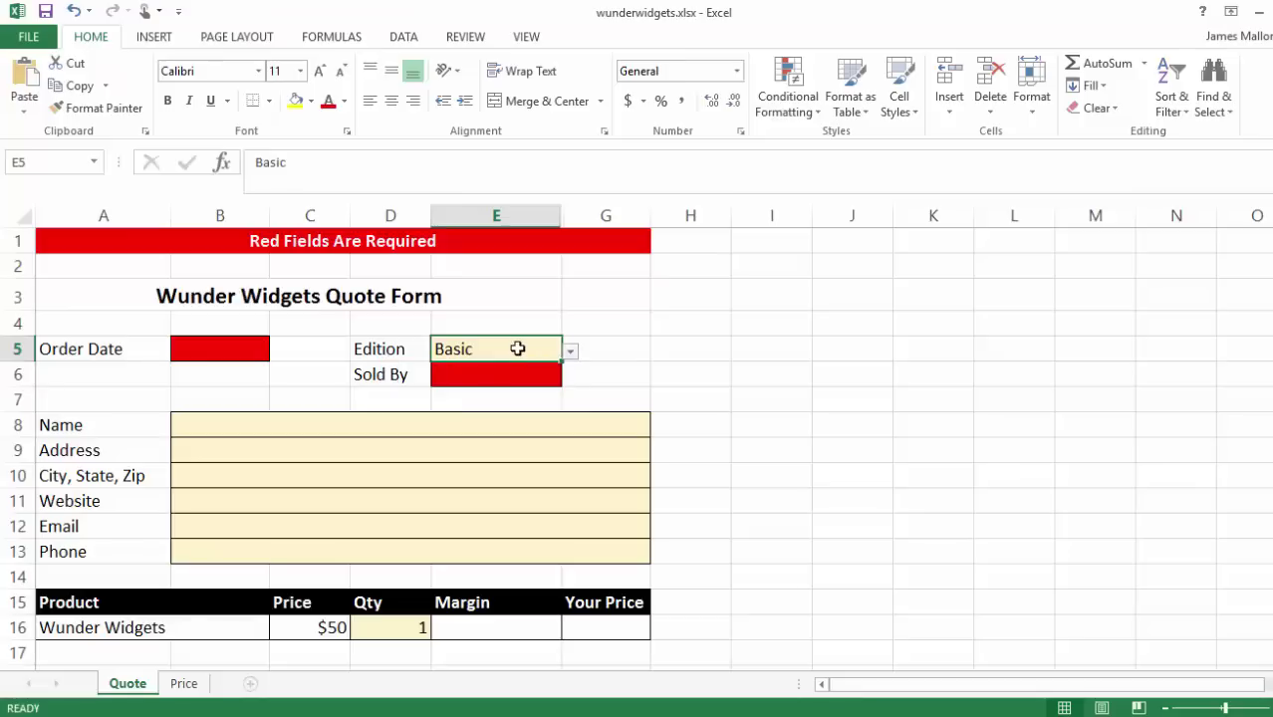
pyautogui.click(399, 36)
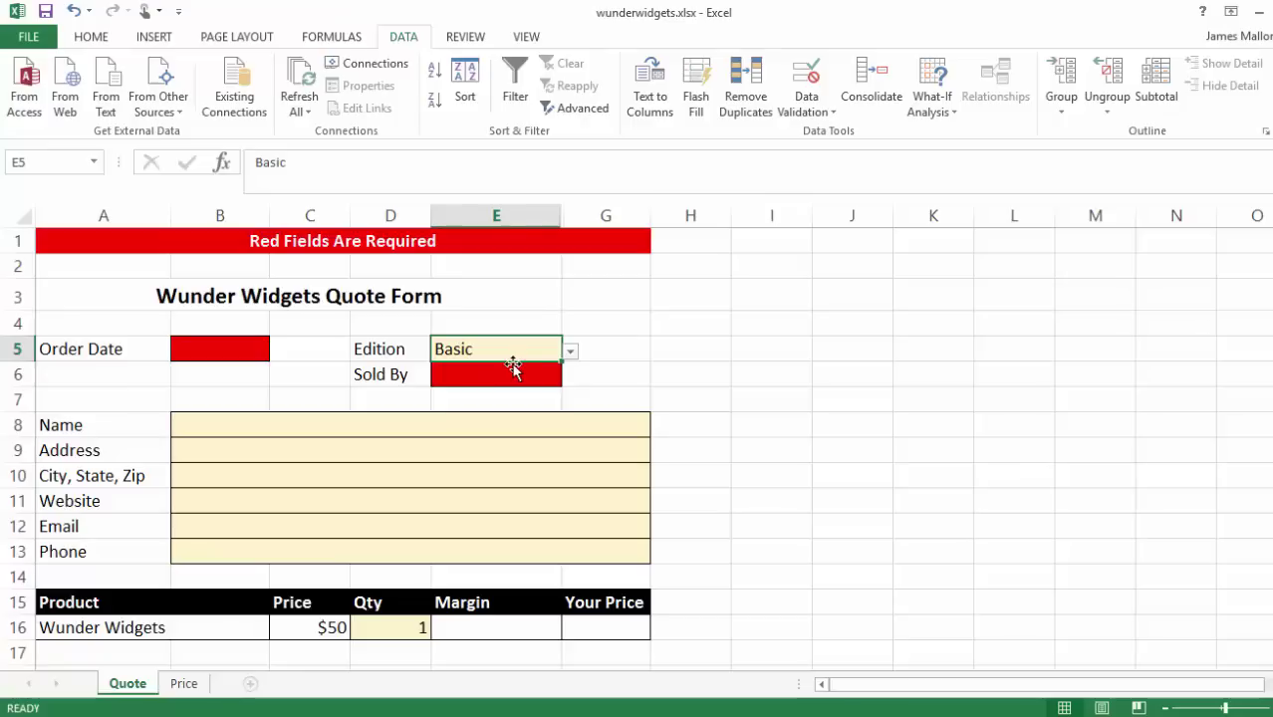
pyautogui.click(819, 106)
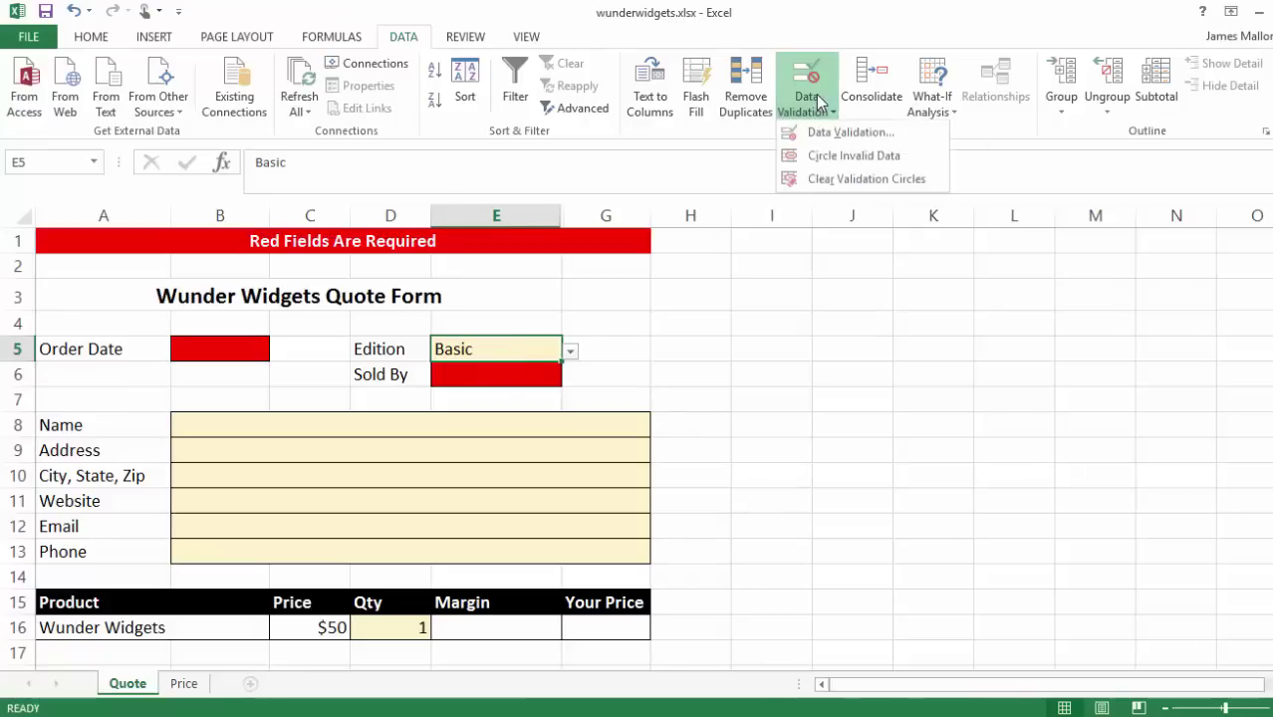
pyautogui.click(841, 136)
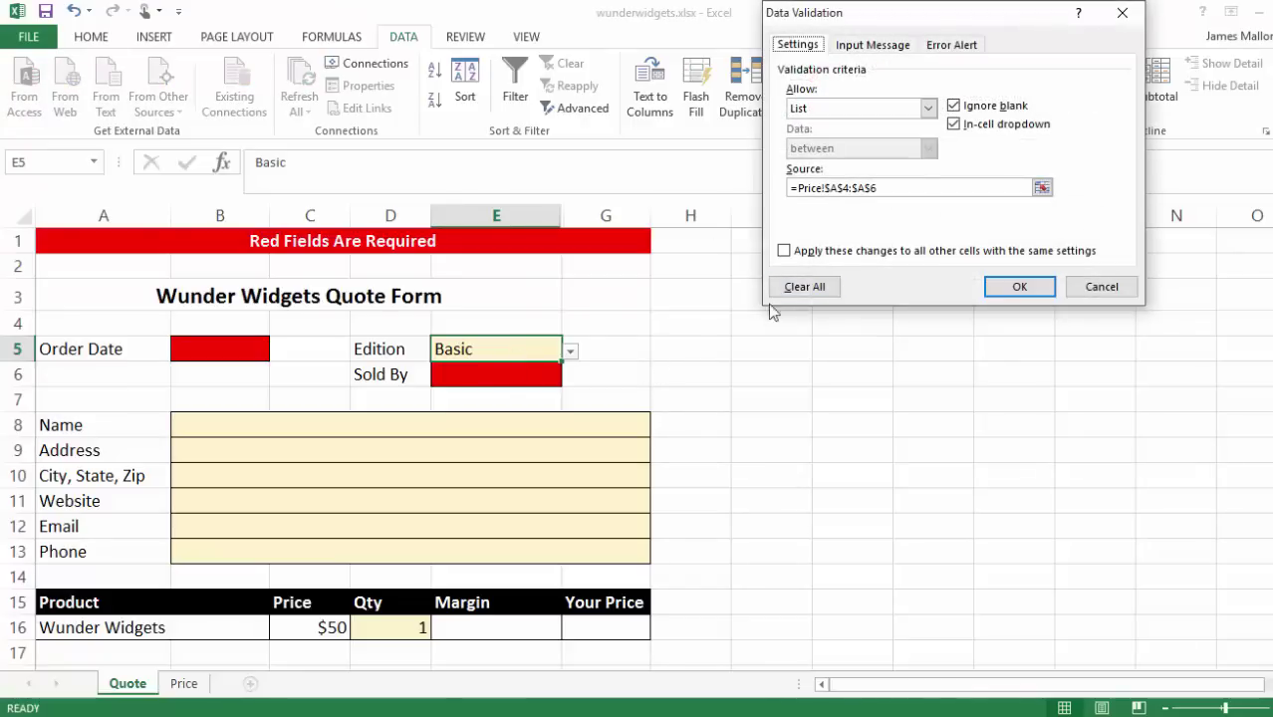
pyautogui.click(928, 110)
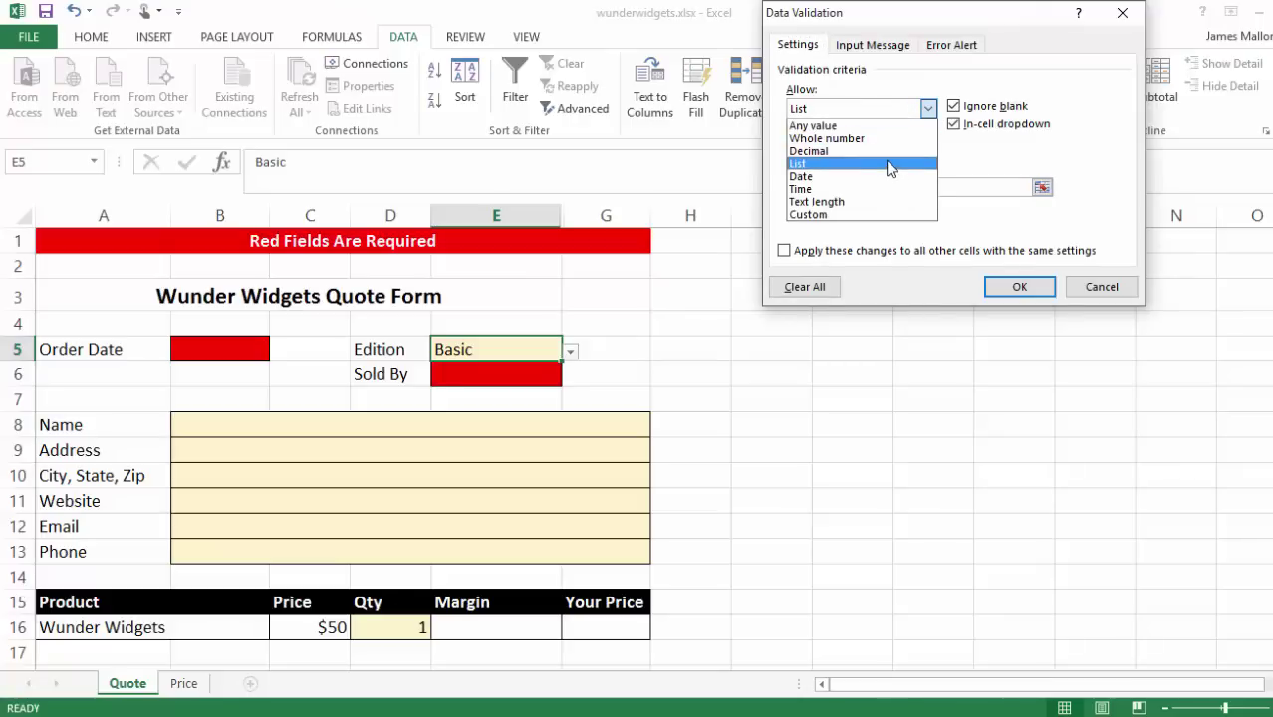
pyautogui.click(894, 164)
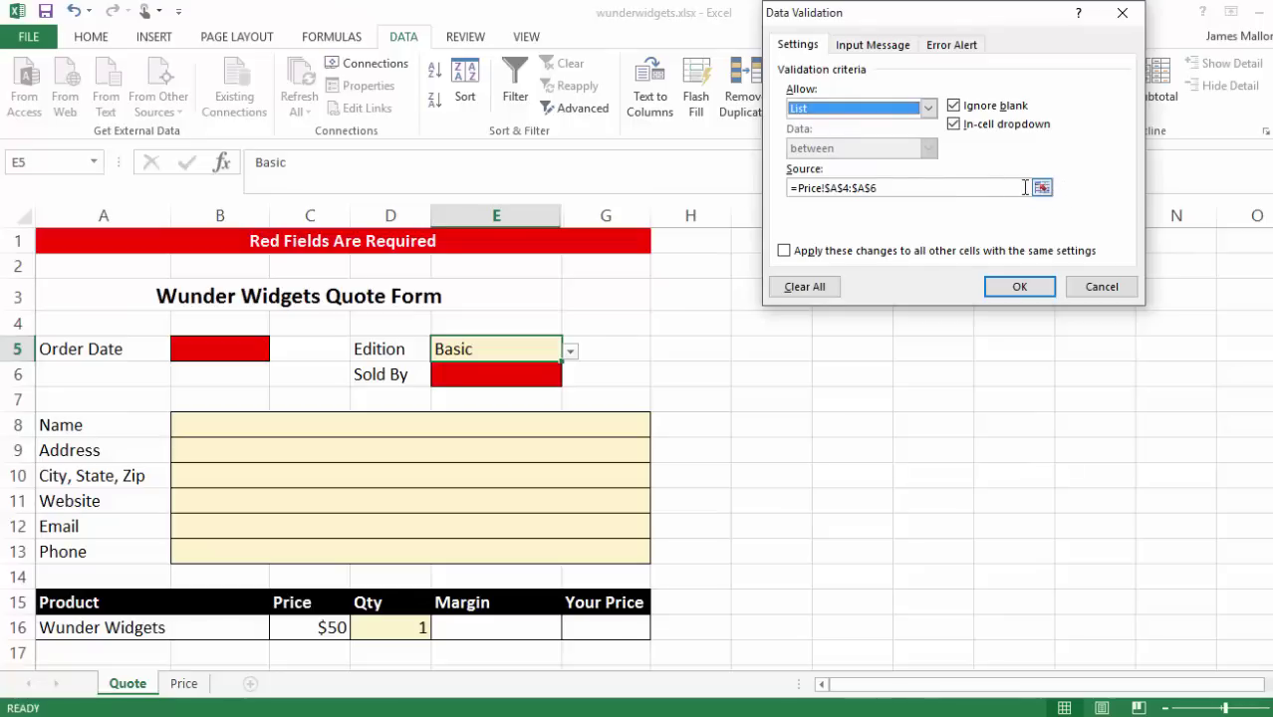
pyautogui.click(1042, 189)
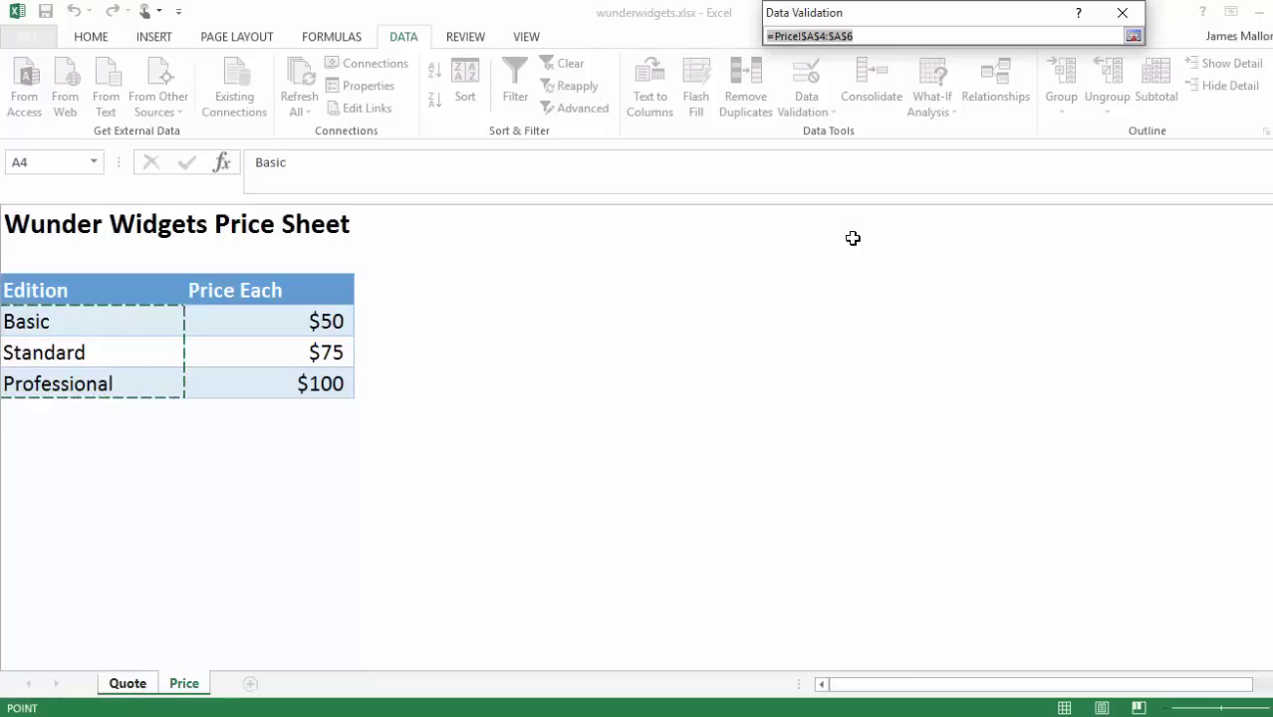
pyautogui.press('Return')
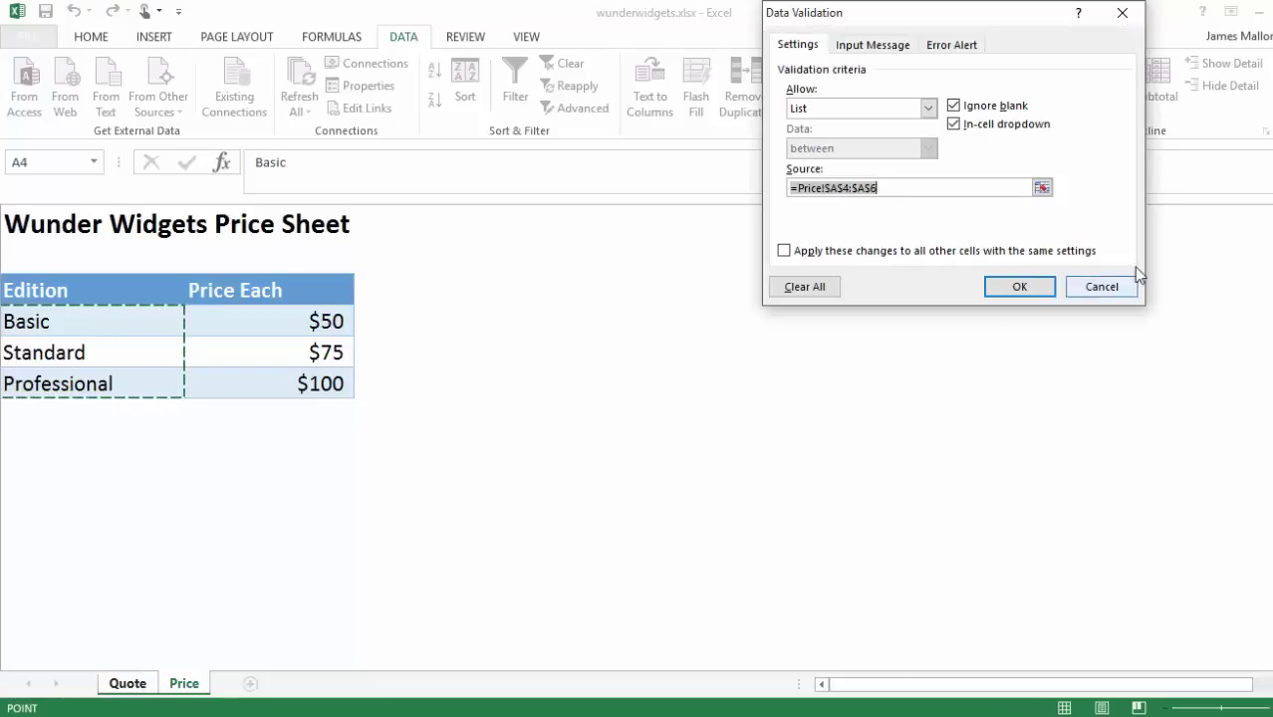
pyautogui.press('Return')
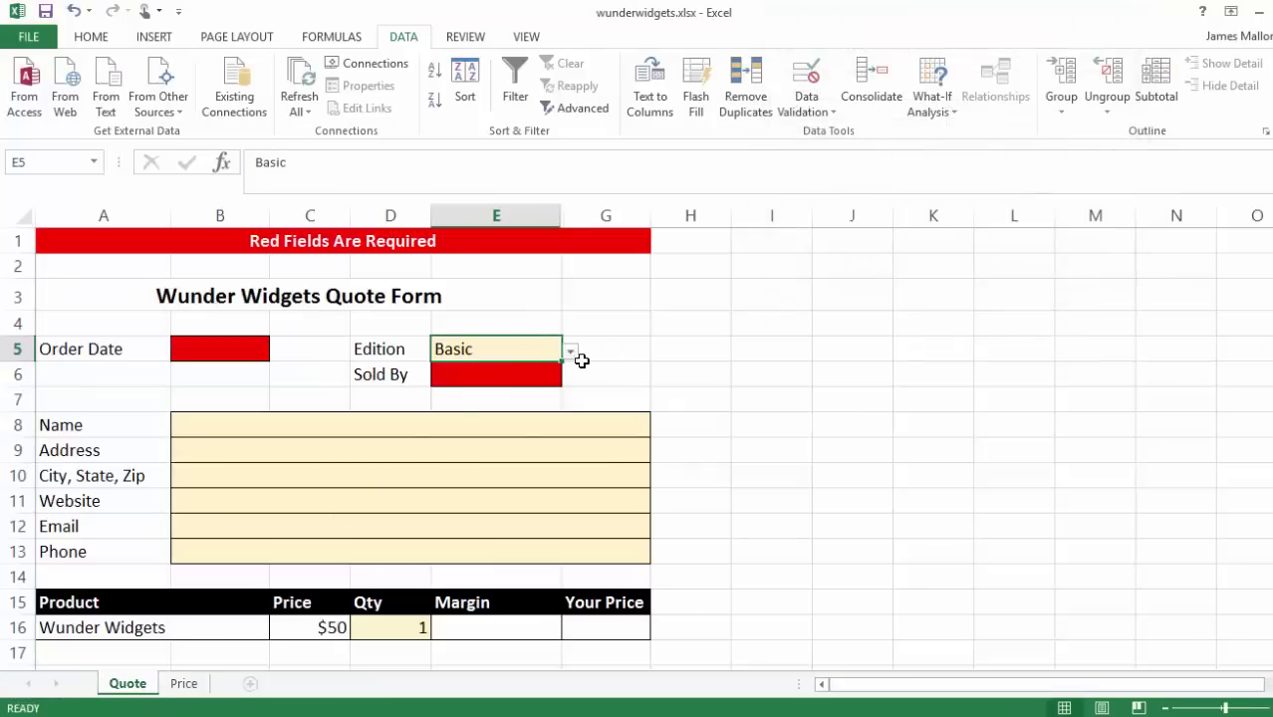
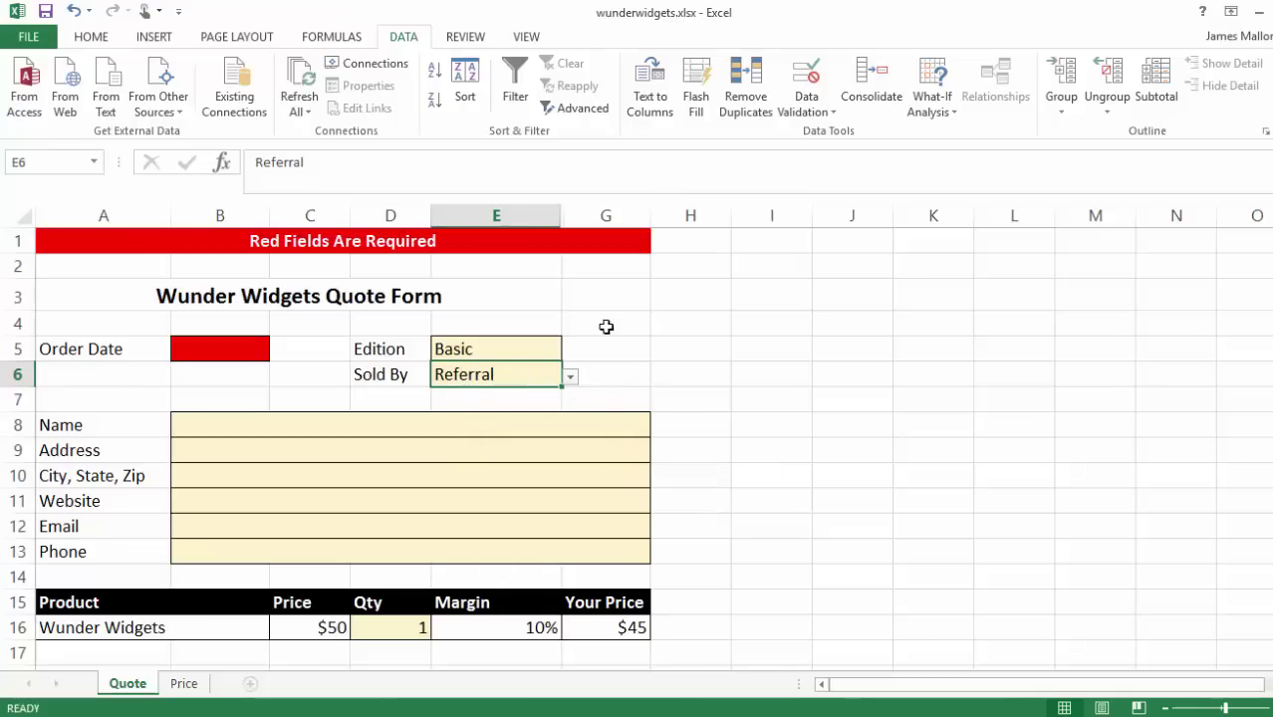
# Inspect the Sold By list validation rule and the sheet-tab unhide option without changing anything
pyautogui.click(806, 103)
pyautogui.click(826, 133)
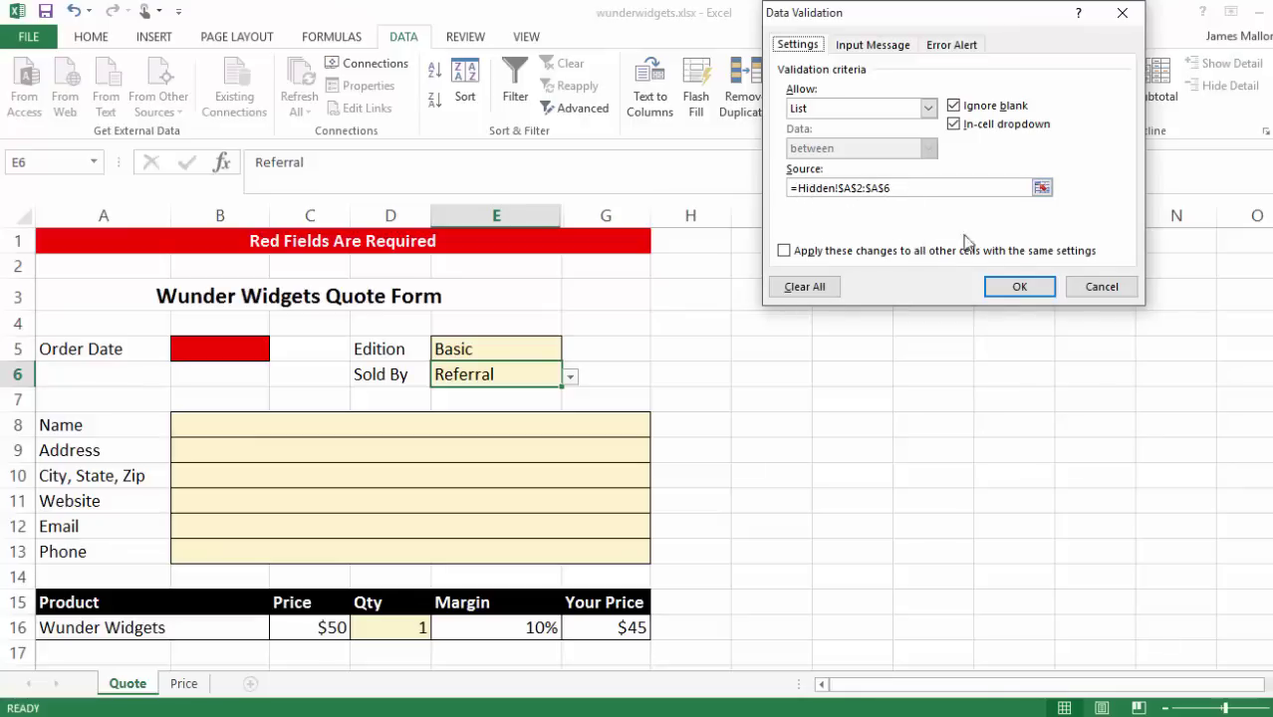
pyautogui.click(1100, 288)
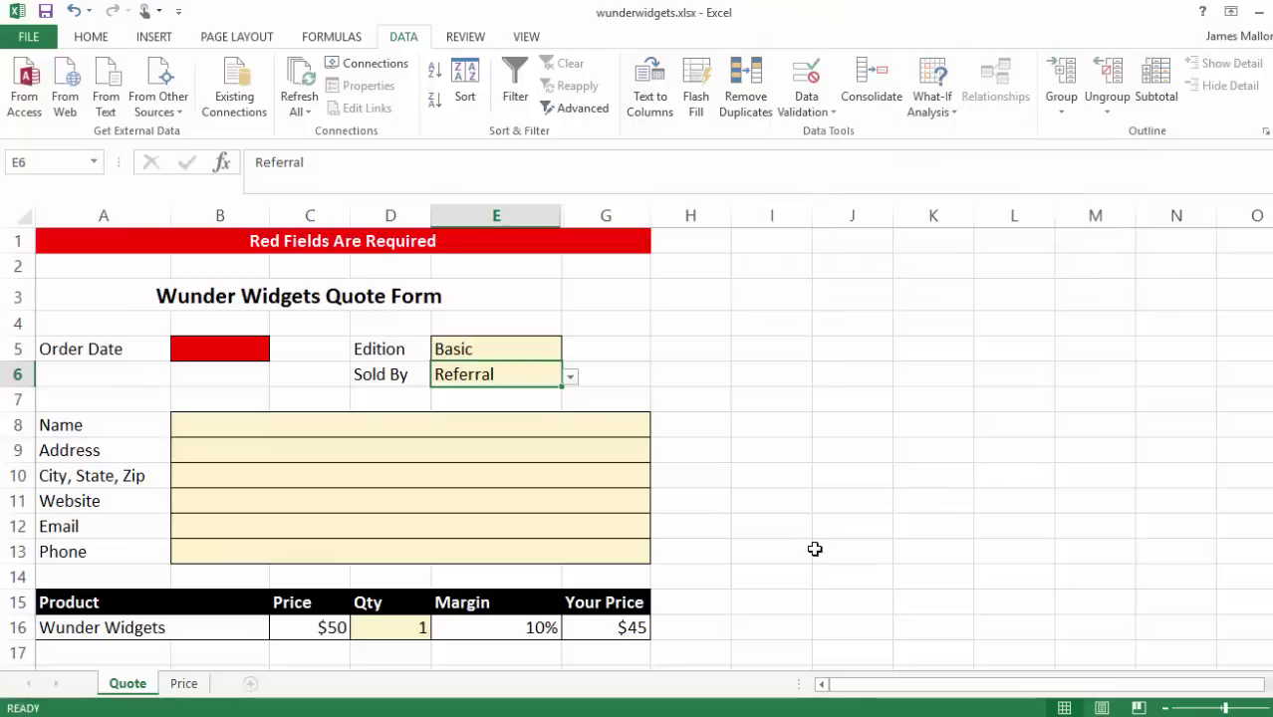
pyautogui.rightClick(128, 687)
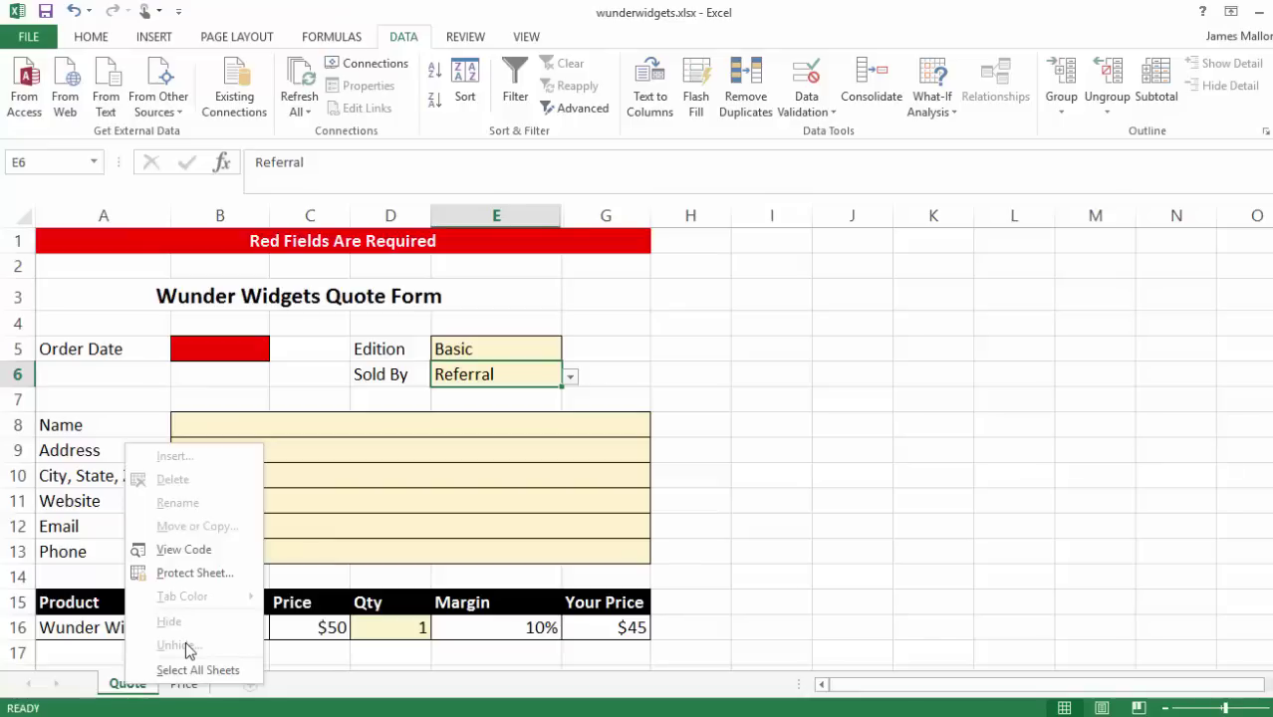
pyautogui.click(808, 486)
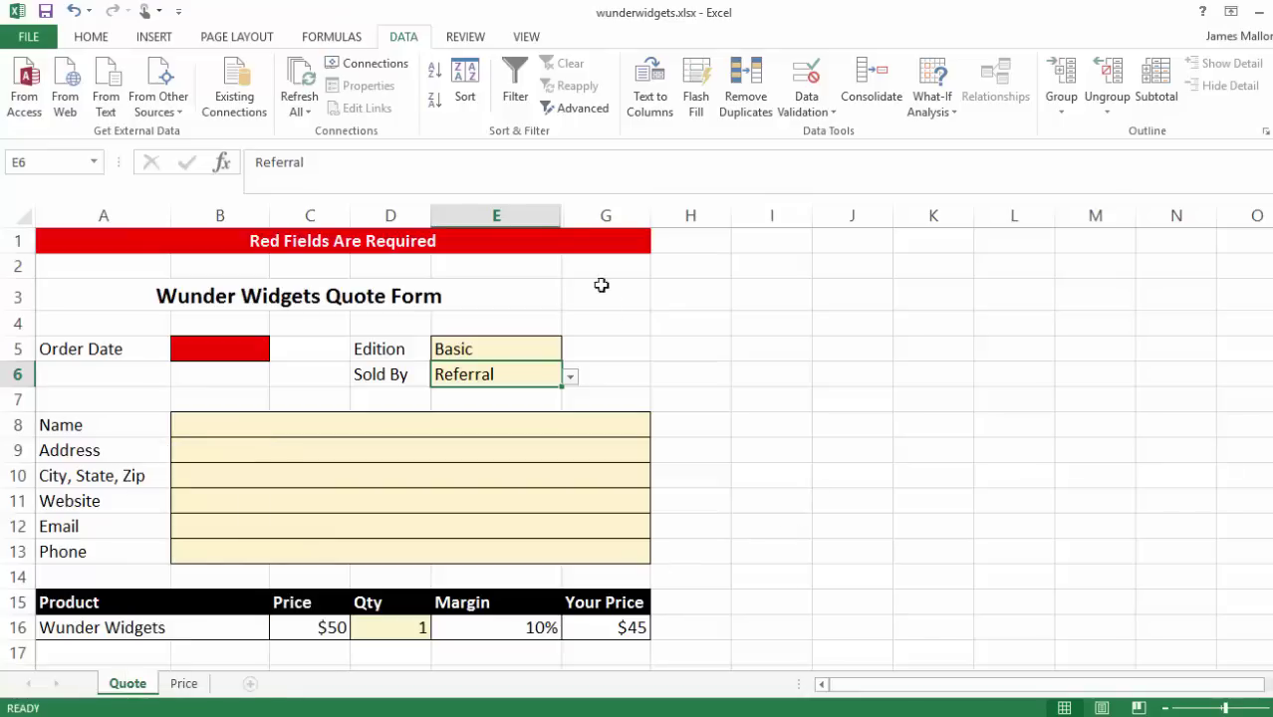
# Unprotect the workbook structure by entering its password
pyautogui.click(465, 36)
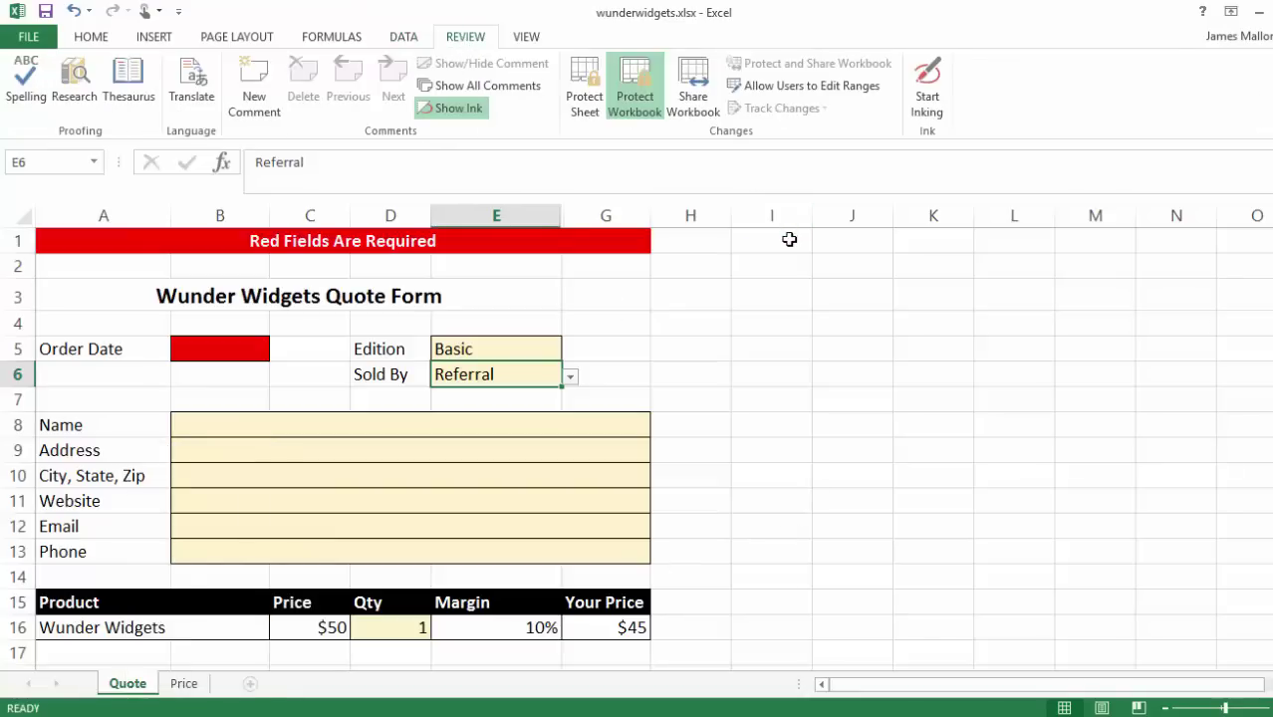
pyautogui.click(620, 106)
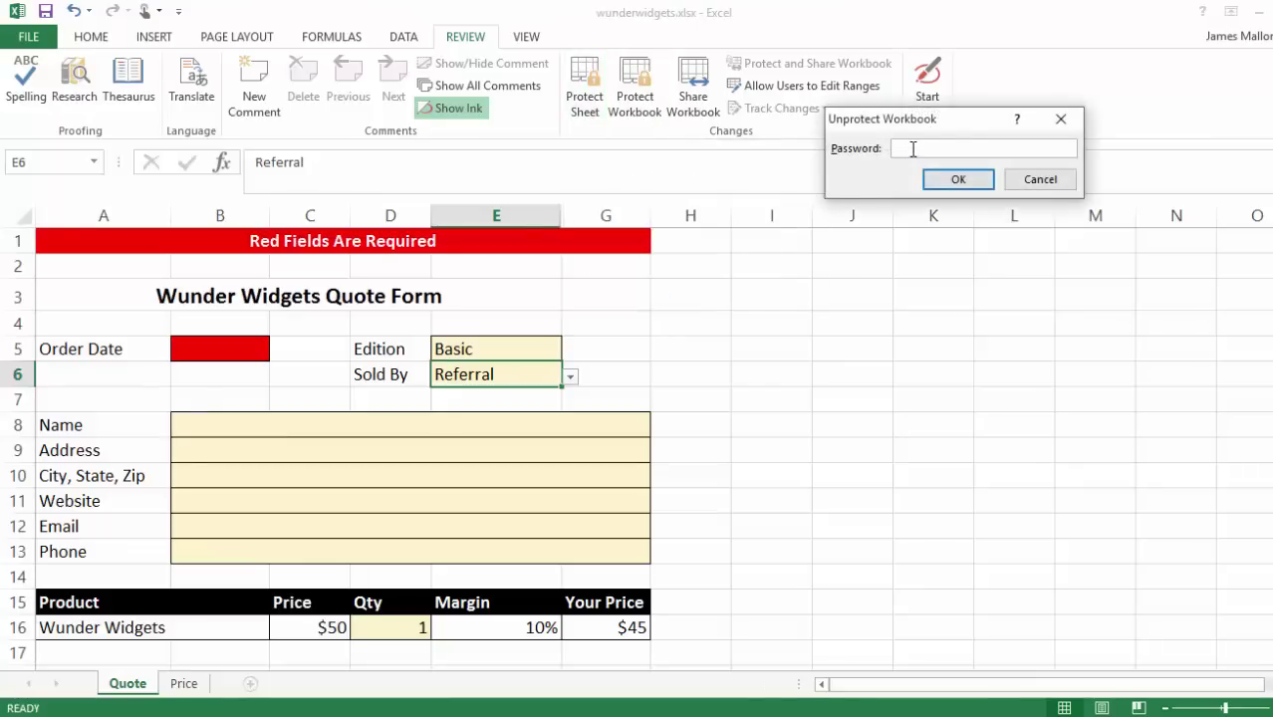
pyautogui.press('Return')
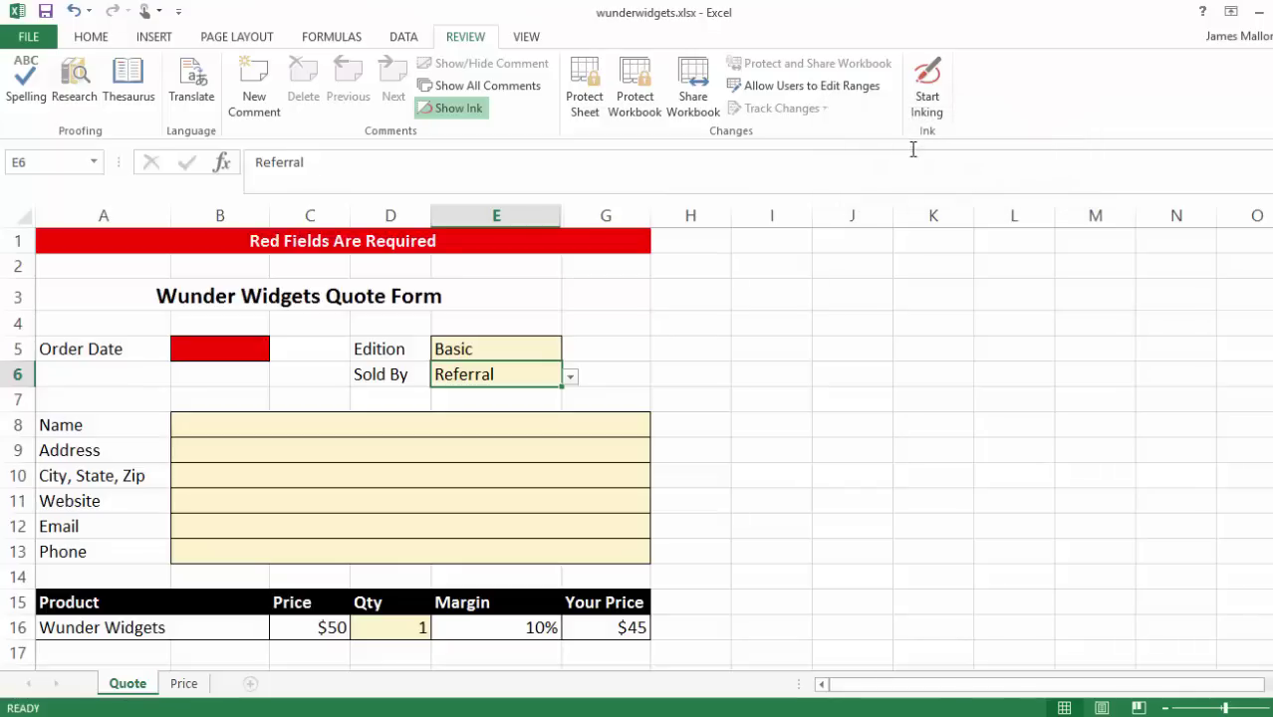
# Unhide the 'Hidden' sheet, select its margin types in A2:A5, and return to Quote
pyautogui.rightClick(183, 683)
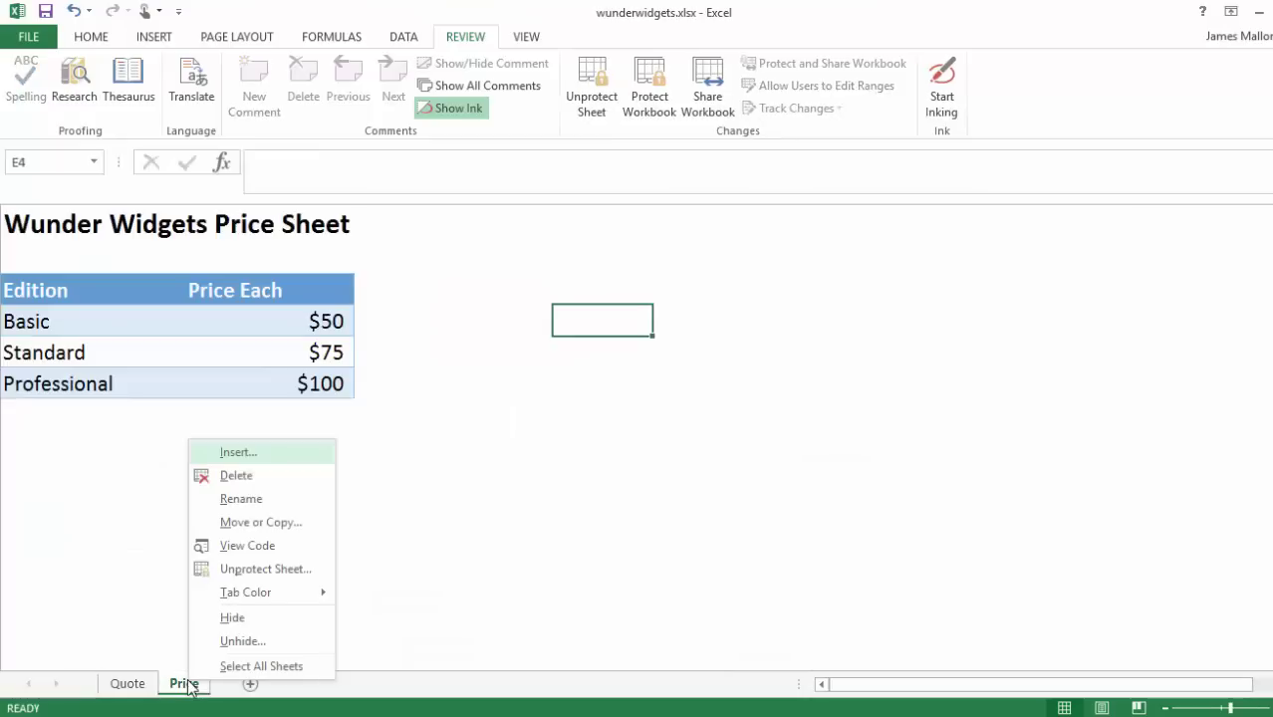
pyautogui.click(231, 642)
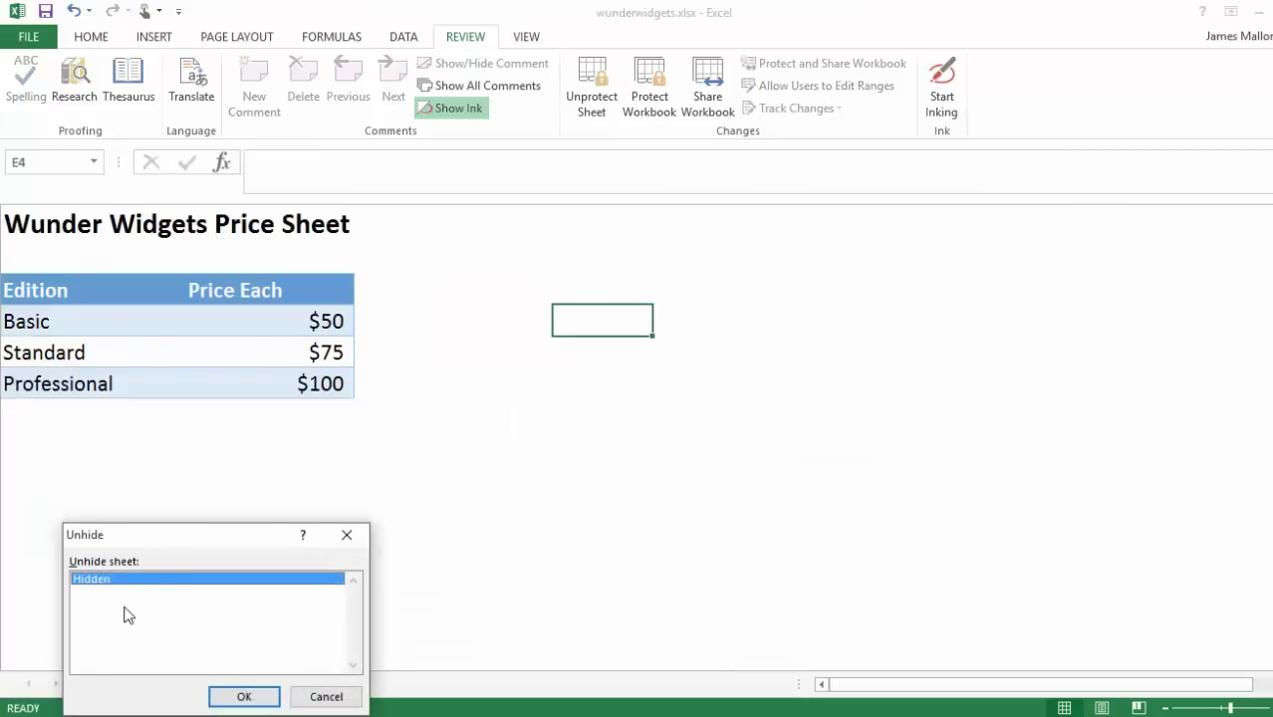
pyautogui.click(267, 695)
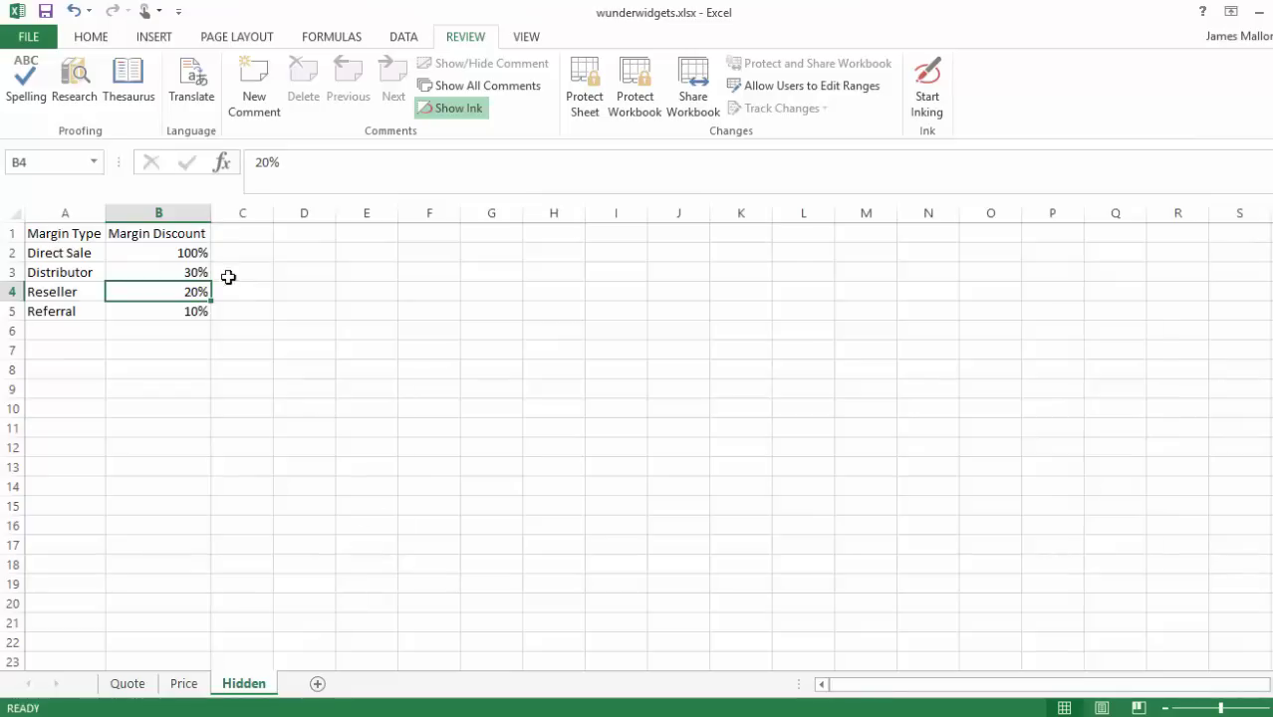
pyautogui.moveTo(77, 249); pyautogui.dragTo(70, 309)
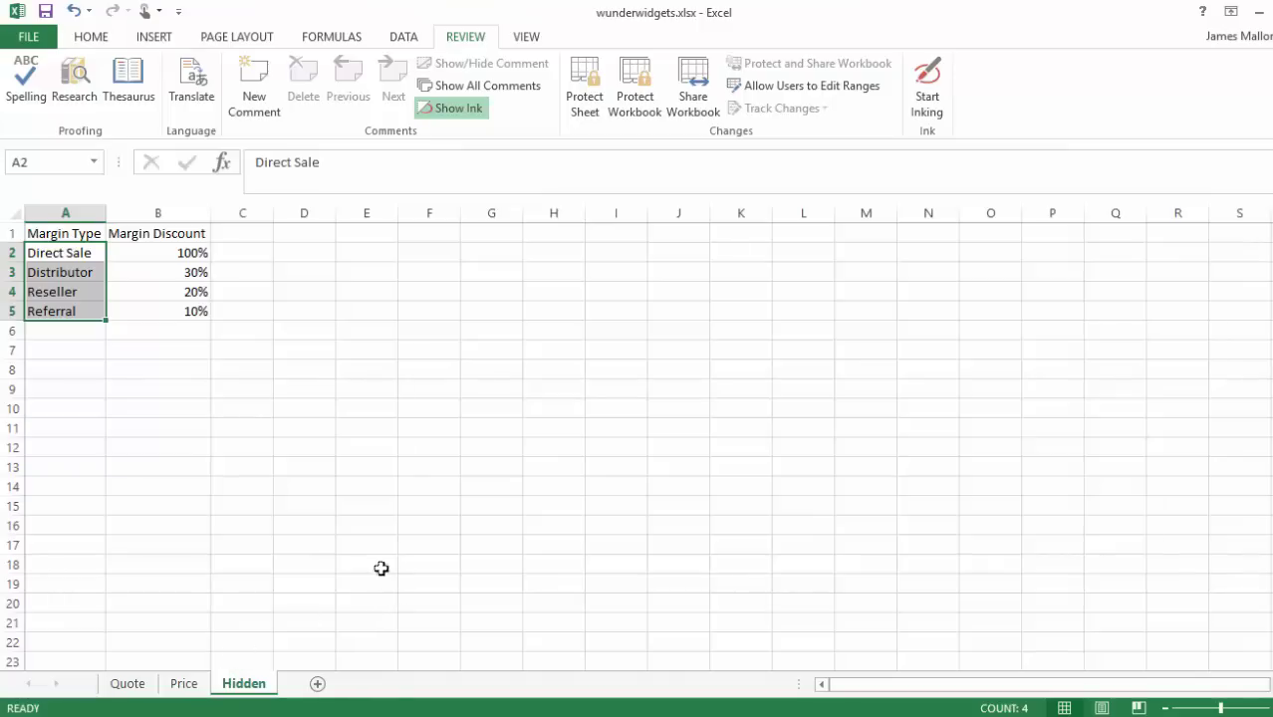
pyautogui.click(127, 683)
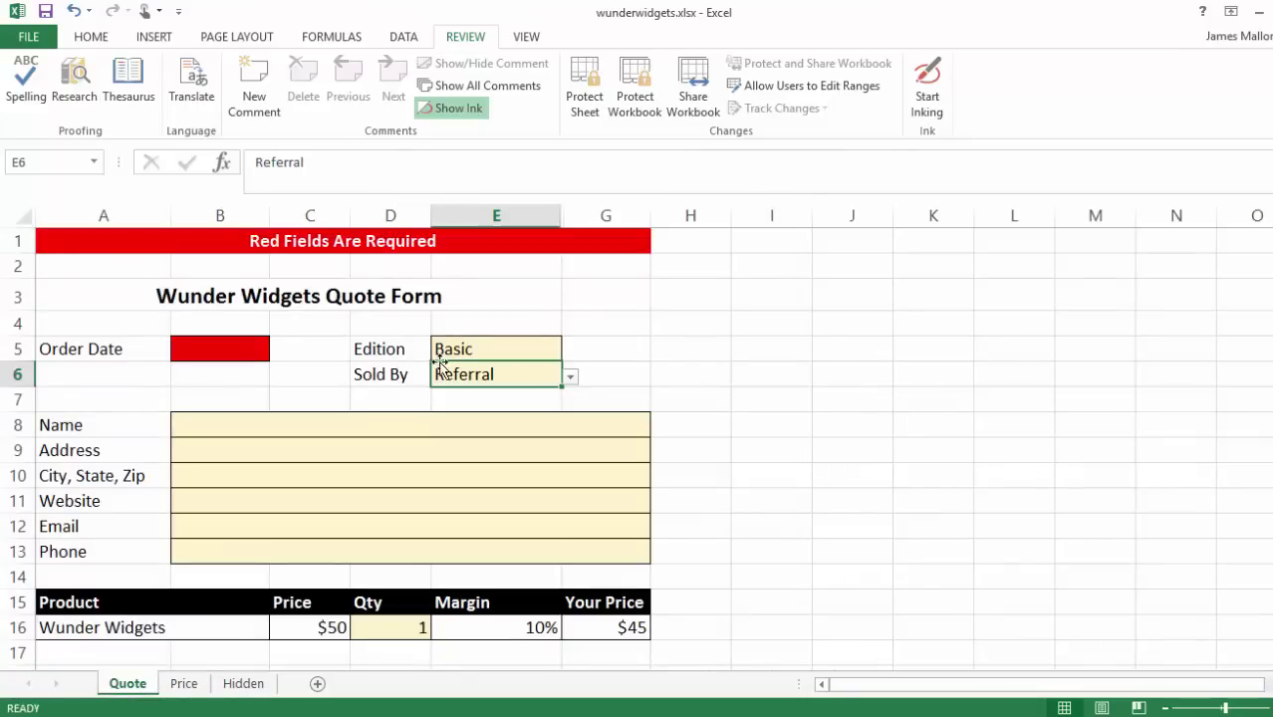
# Enter 9/25/16 as the Order Date in cell B5
pyautogui.click(242, 350)
pyautogui.write('9')
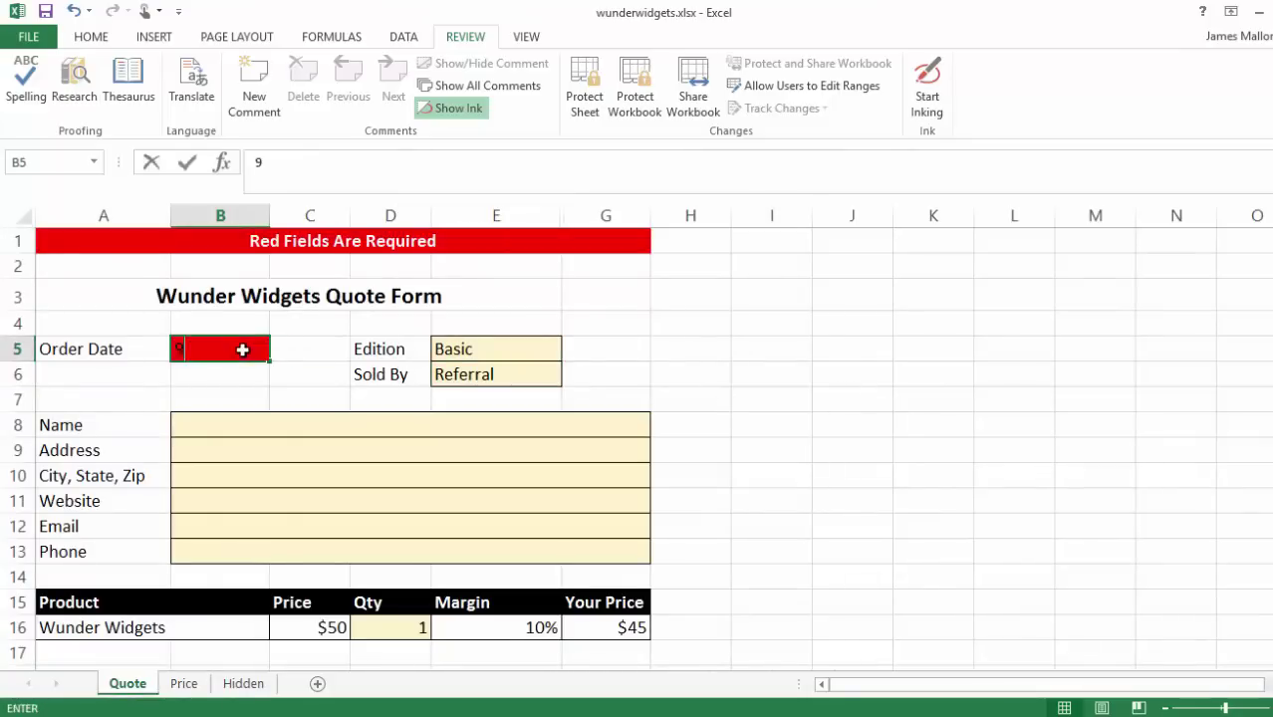
pyautogui.write('/25/')
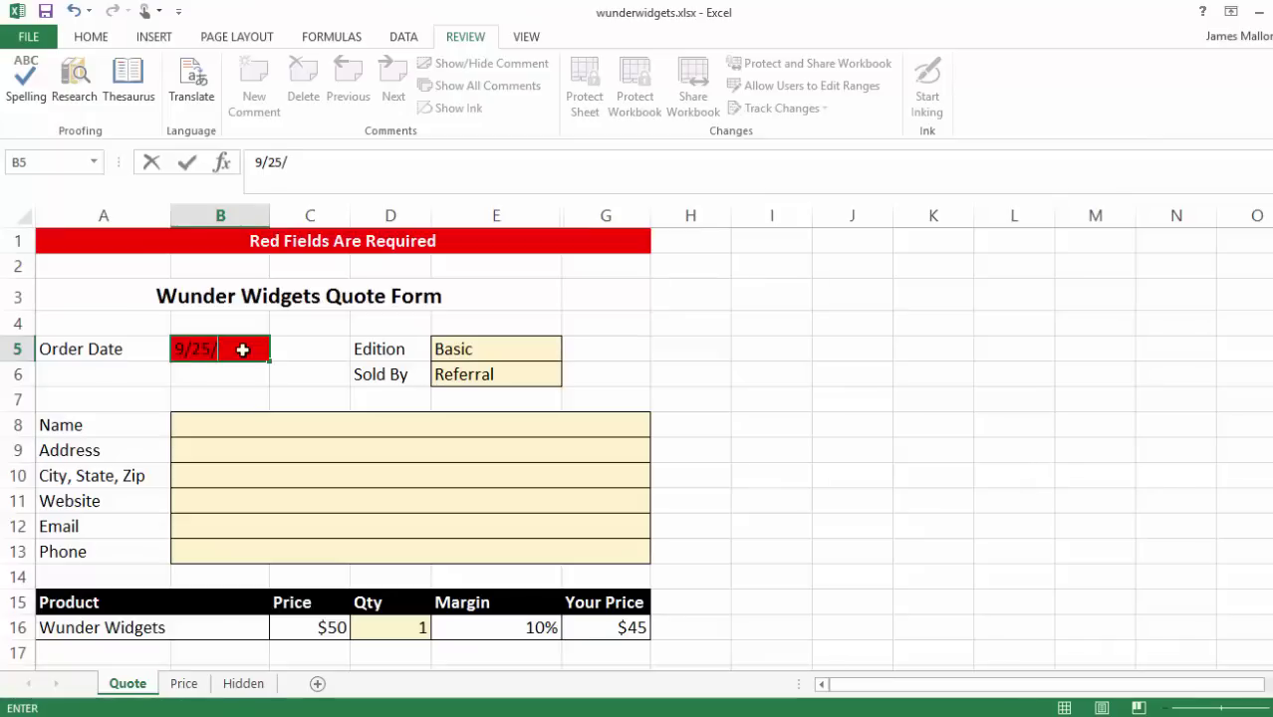
pyautogui.write('16')
pyautogui.press('Return')
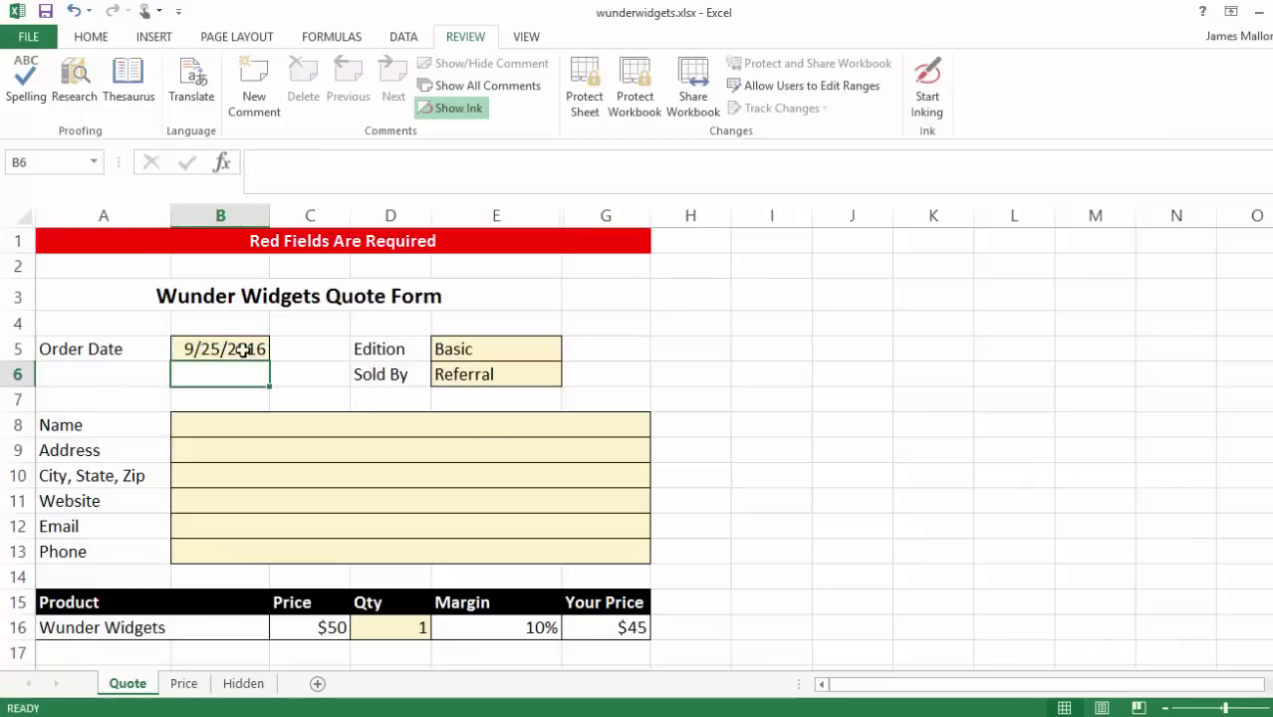
pyautogui.click(446, 428)
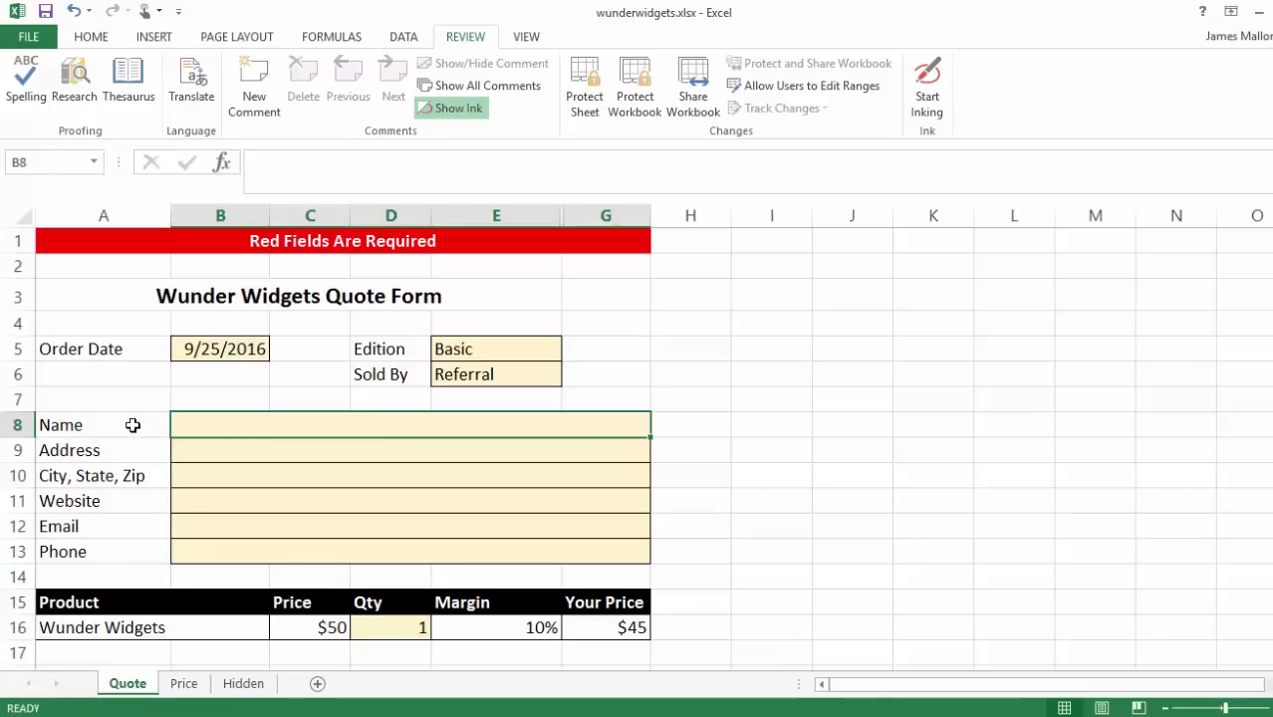
# Inspect the empty B7:G7 cells and the merged Name cell B8
pyautogui.moveTo(195, 396); pyautogui.dragTo(601, 393)
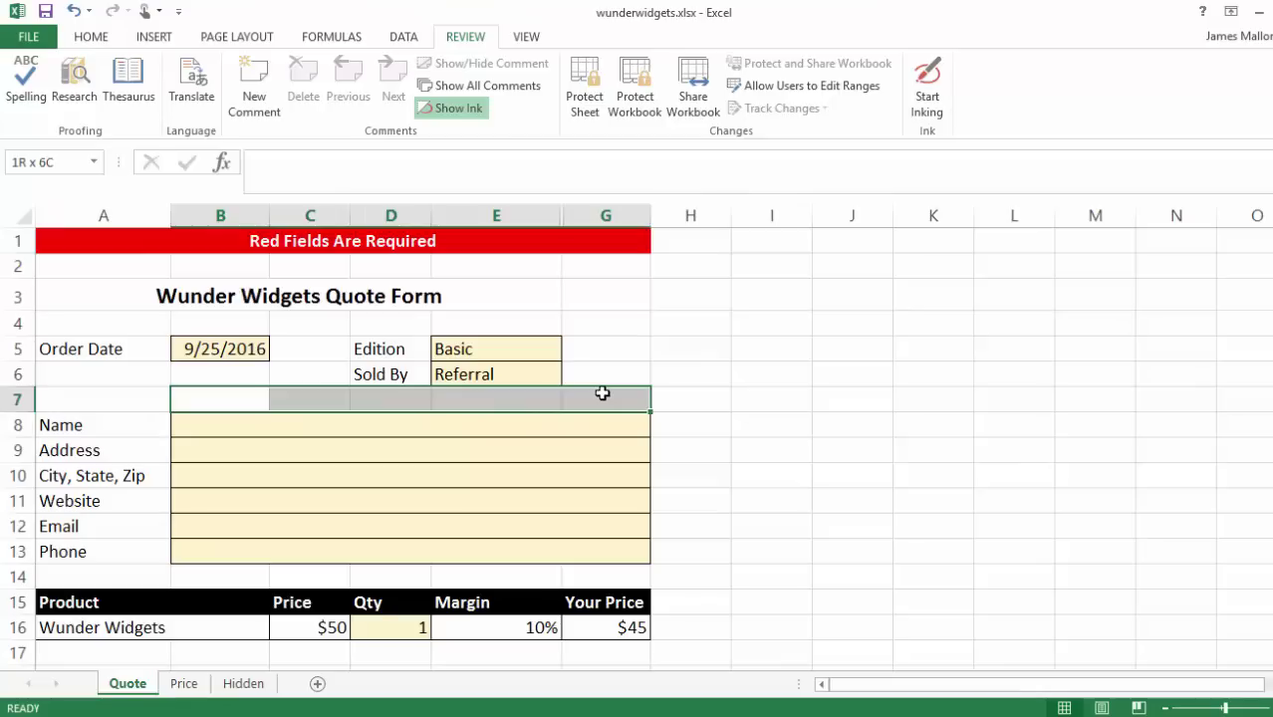
pyautogui.moveTo(601, 393); pyautogui.dragTo(601, 393)
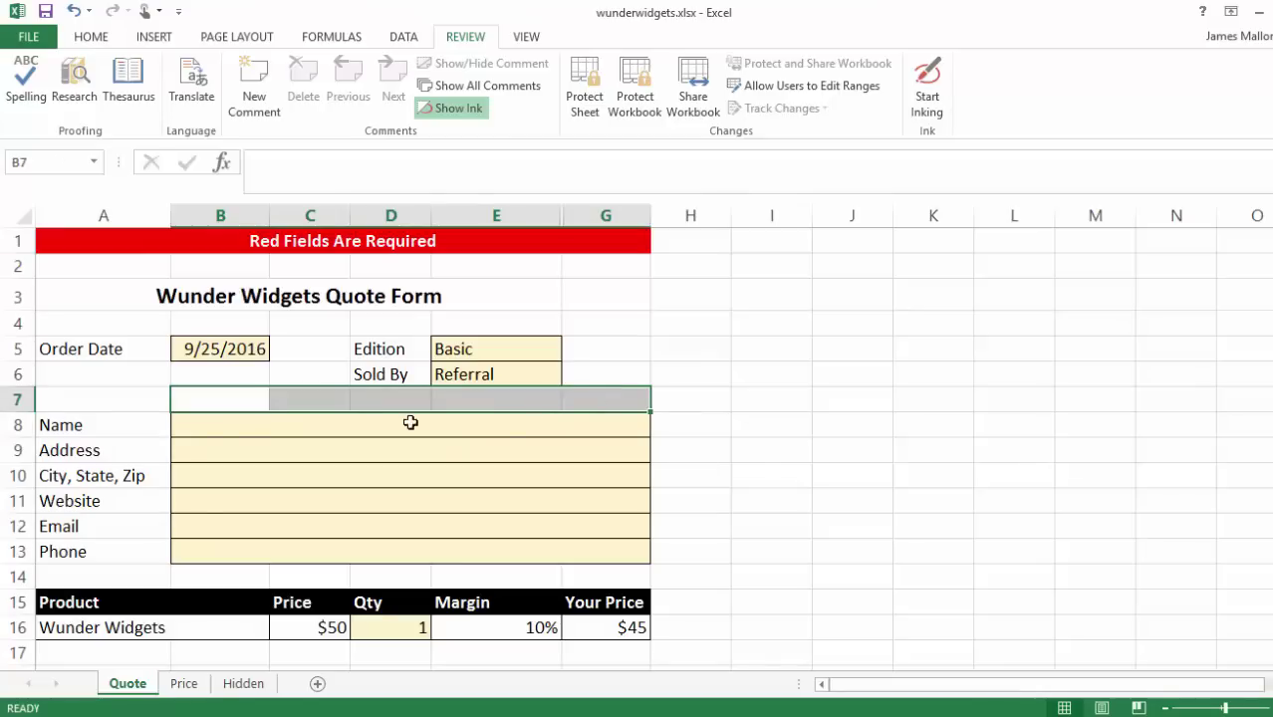
pyautogui.click(199, 424)
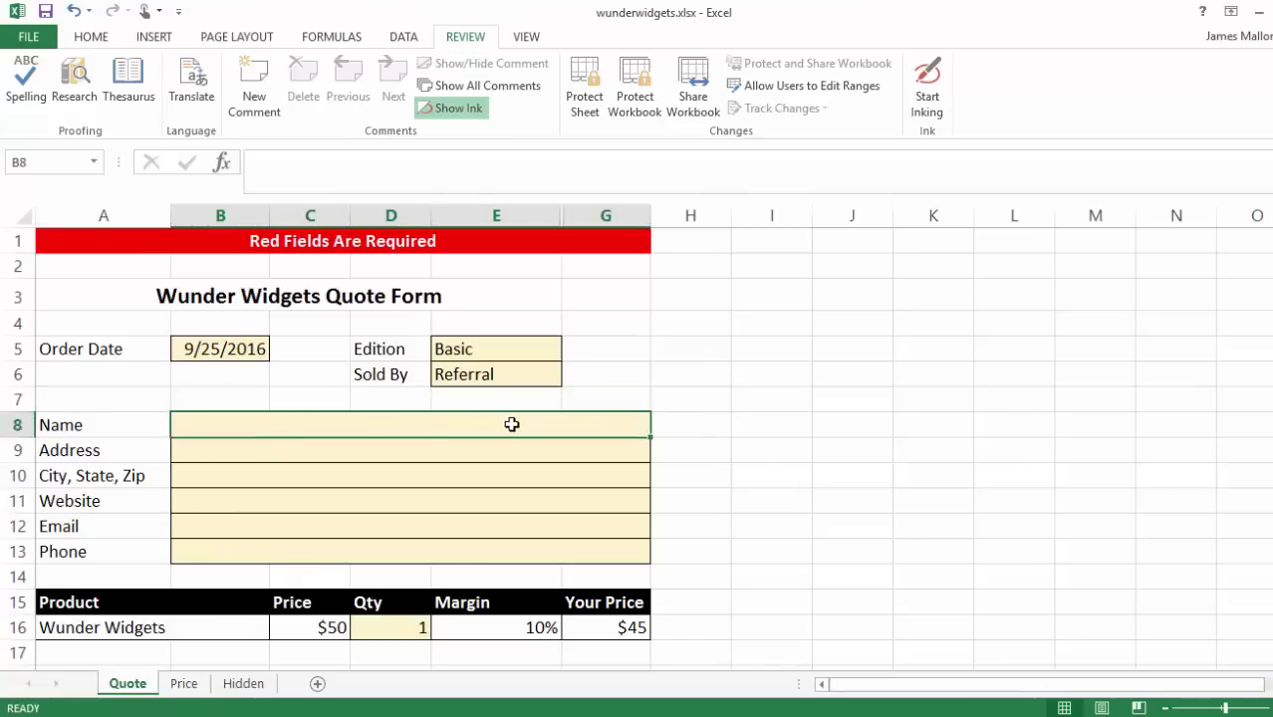
pyautogui.doubleClick(381, 425)
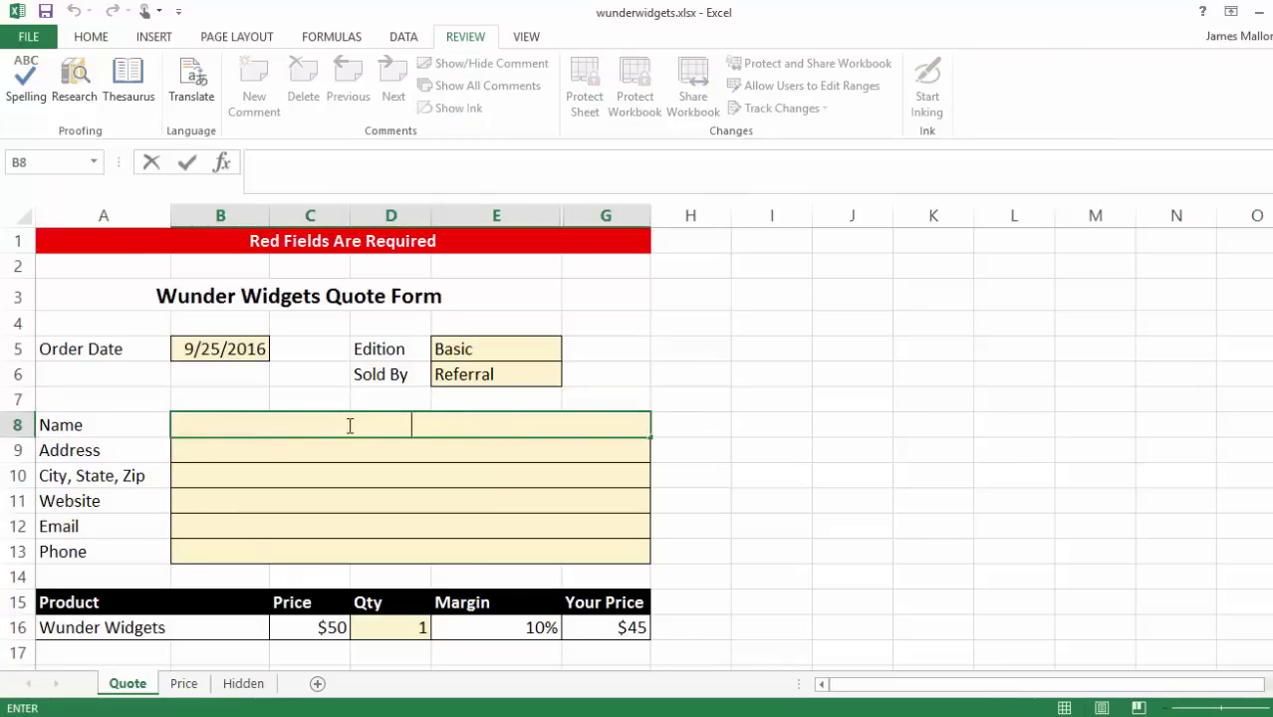
pyautogui.press('Return')
pyautogui.click(460, 431)
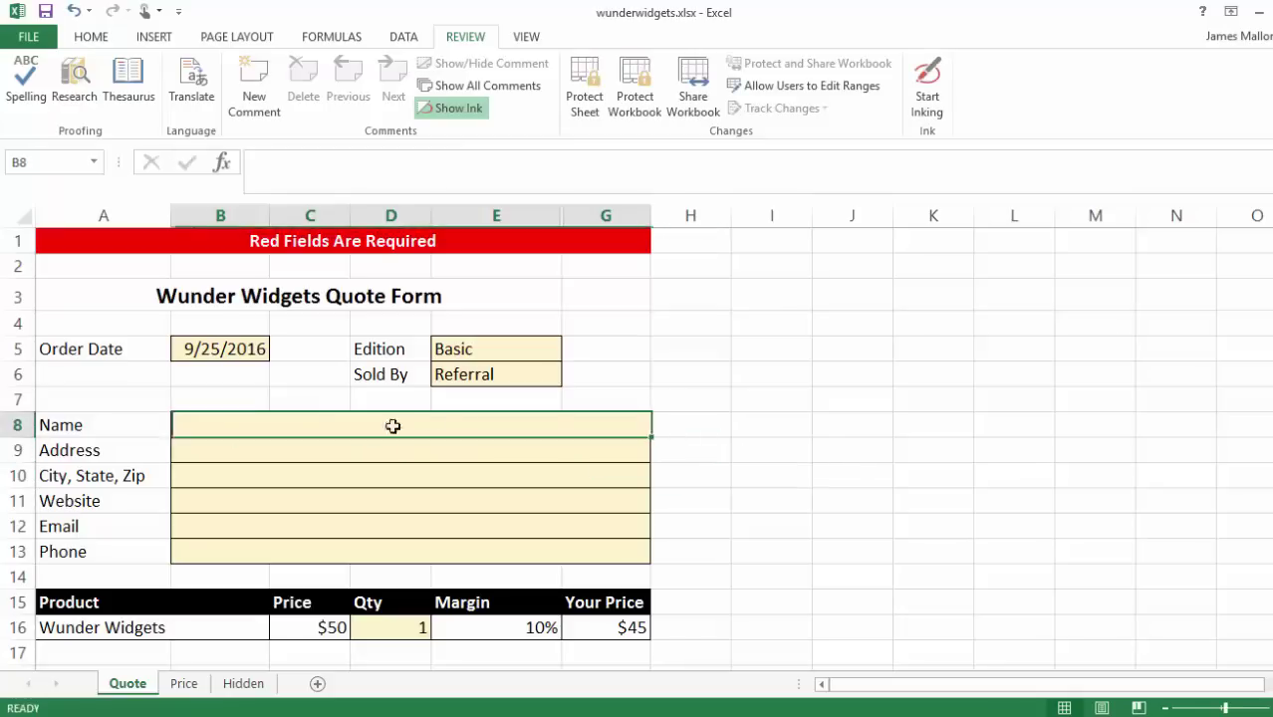
# Unmerge the Name cell and reselect B8:G8
pyautogui.click(88, 38)
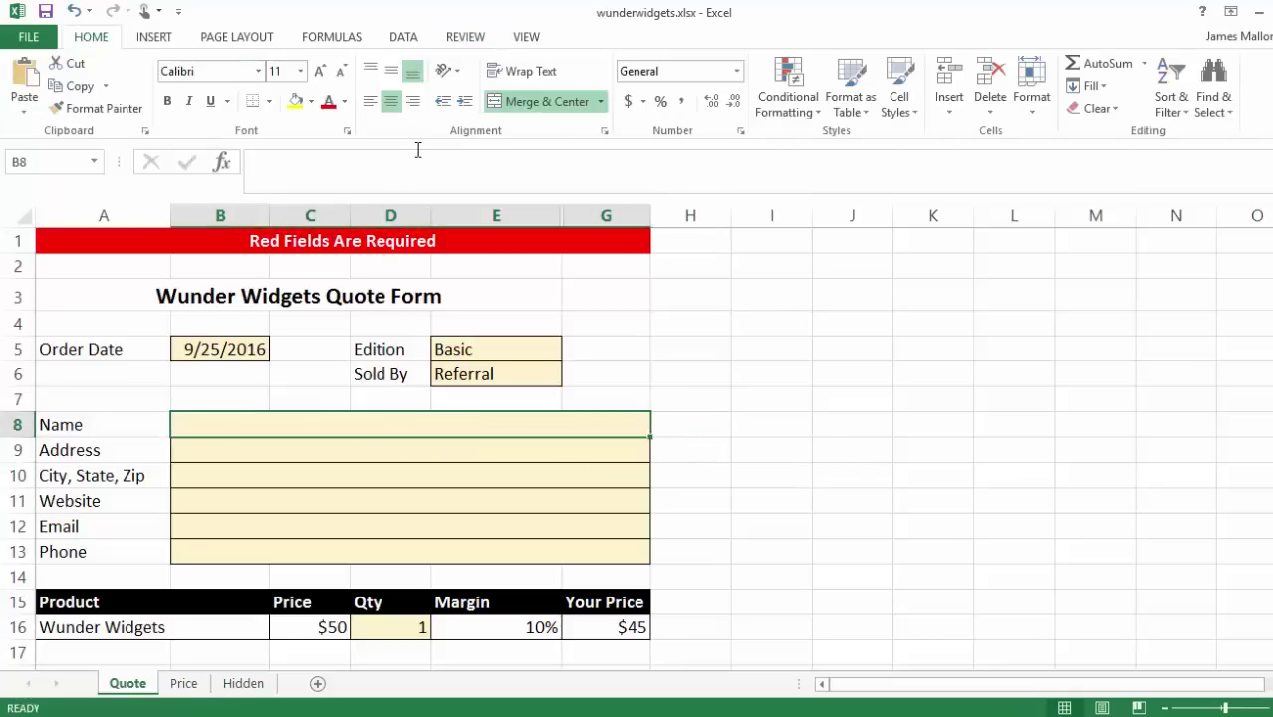
pyautogui.click(556, 103)
pyautogui.click(877, 416)
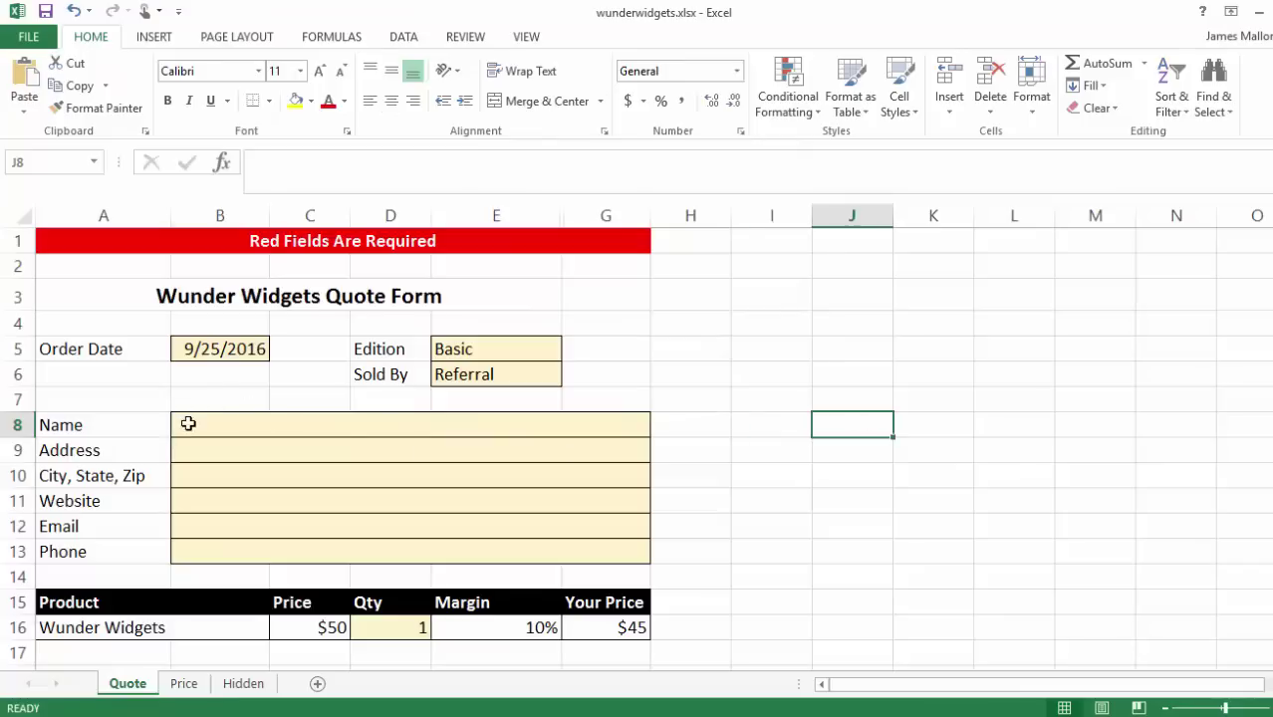
pyautogui.click(249, 425)
pyautogui.click(329, 425)
pyautogui.click(419, 425)
pyautogui.click(528, 425)
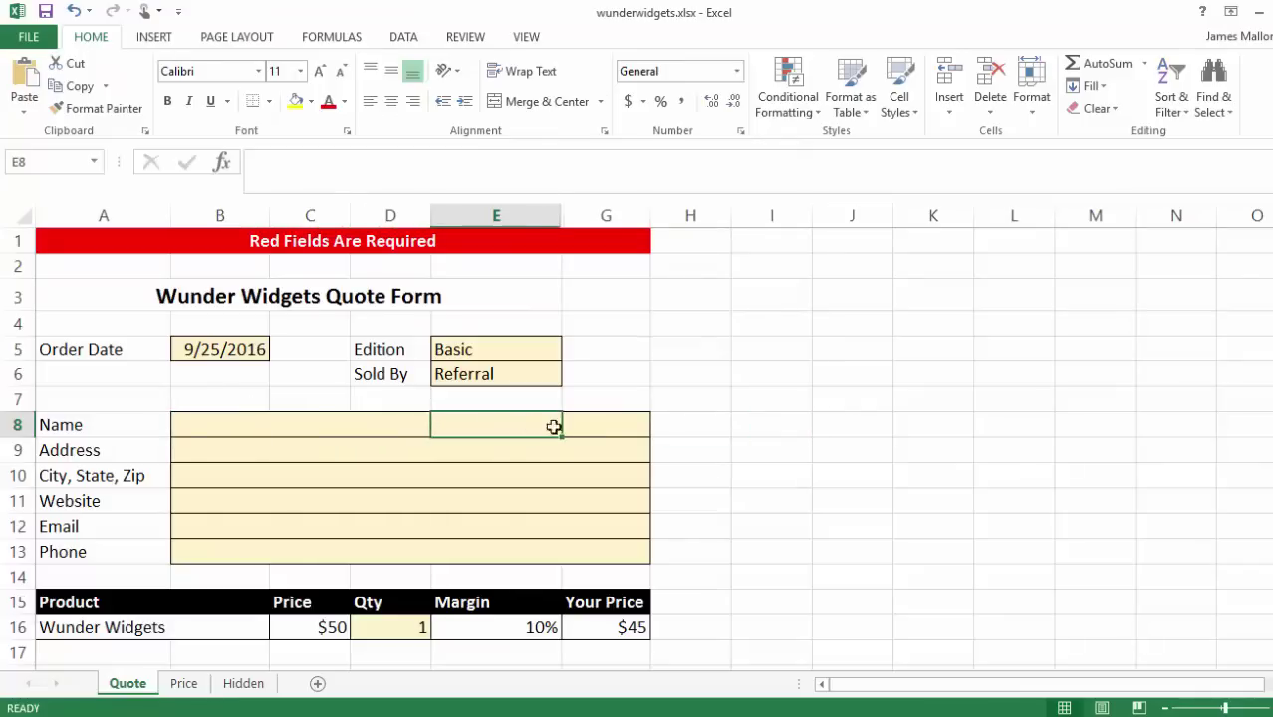
pyautogui.click(569, 421)
pyautogui.moveTo(187, 421); pyautogui.dragTo(617, 422)
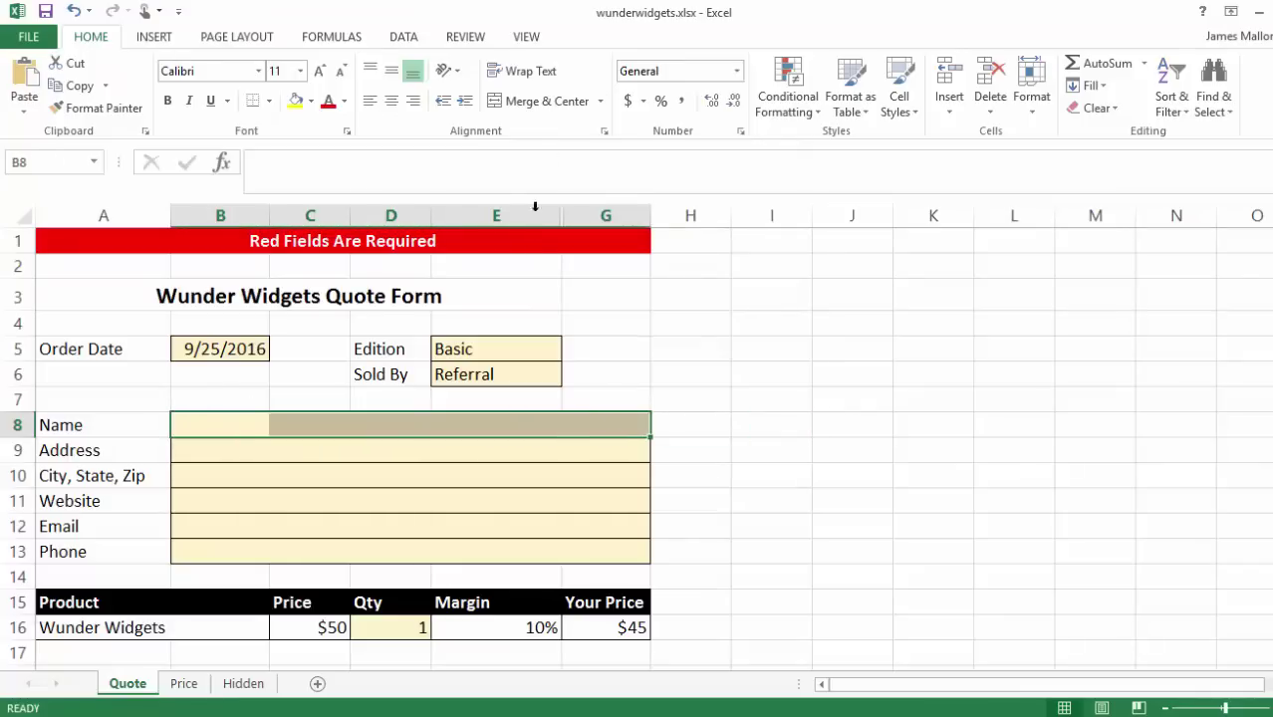
# Merge B8:G8 into one cell and left-align its contents
pyautogui.click(546, 103)
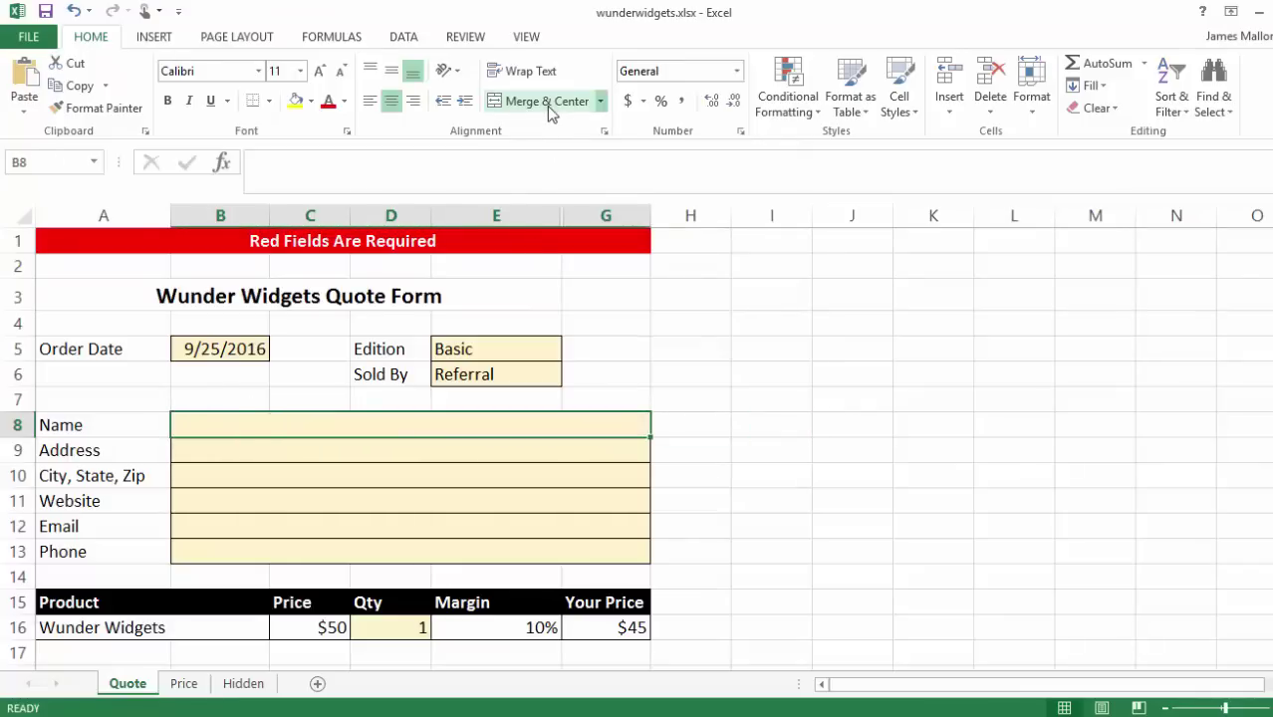
pyautogui.doubleClick(369, 420)
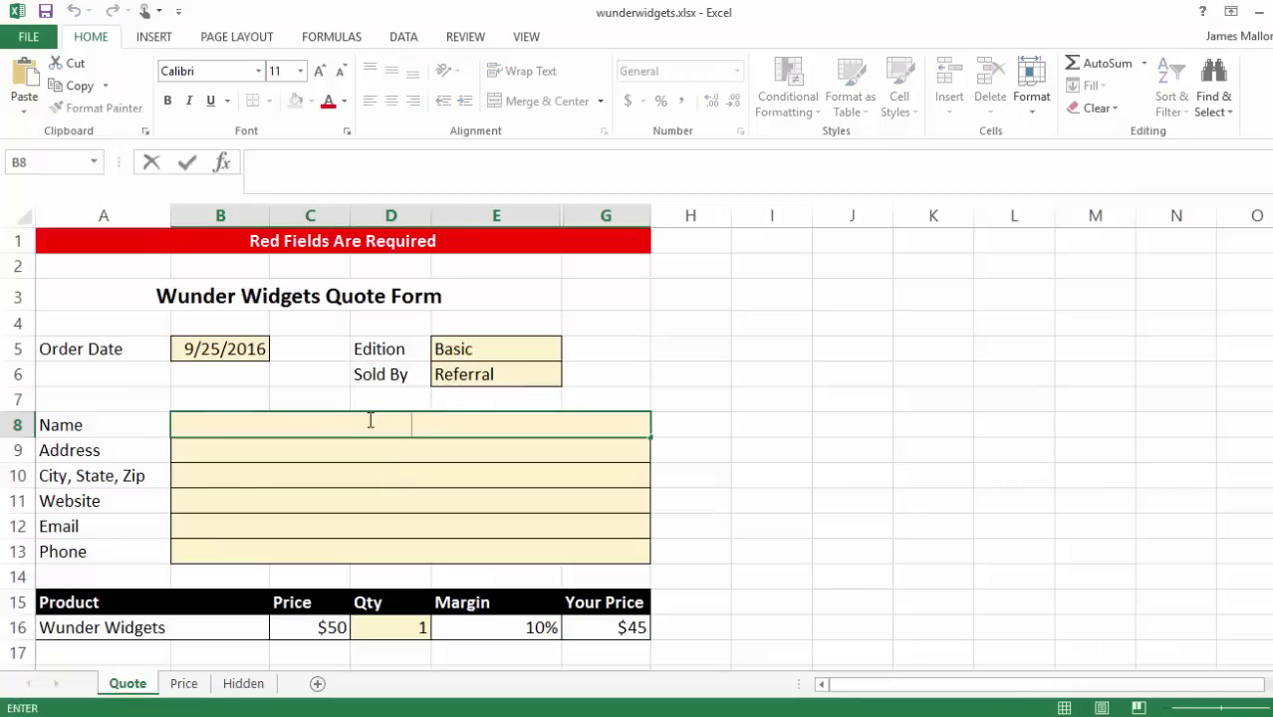
pyautogui.press('Escape')
pyautogui.click(370, 100)
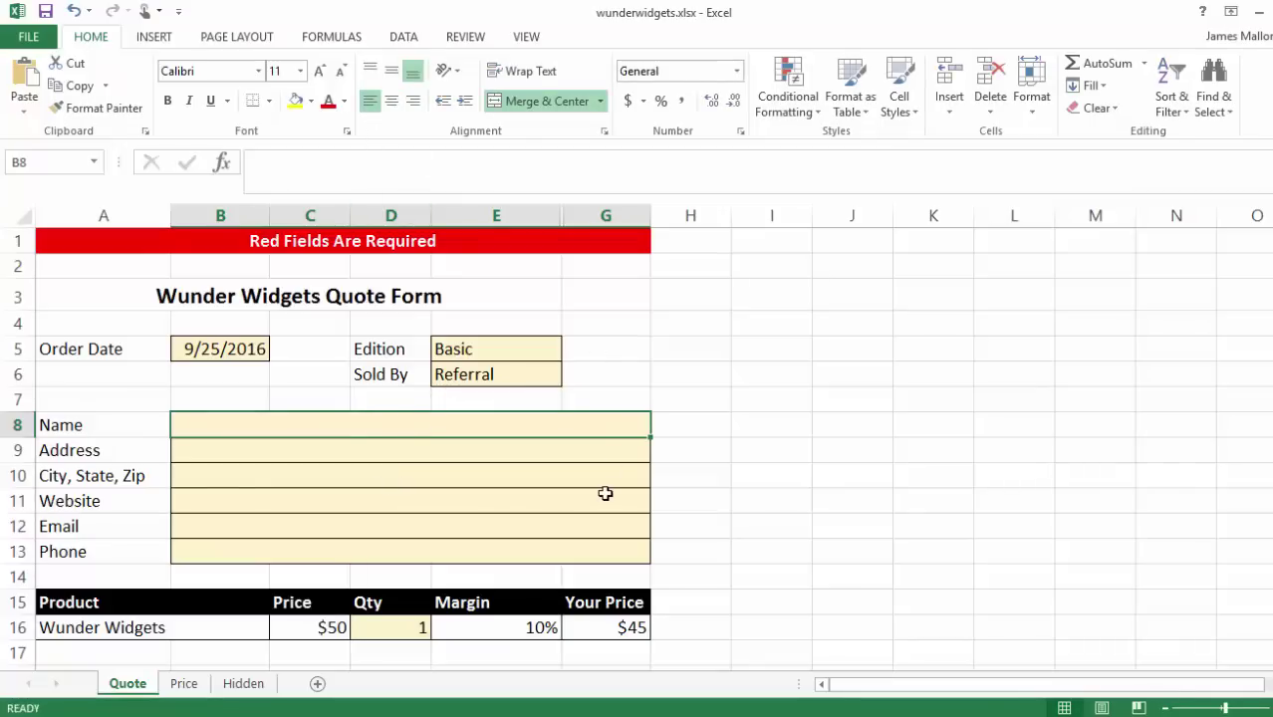
# Enter the customer's name, street address and city/state/zip in B8:B10
pyautogui.write('Bob Smith')
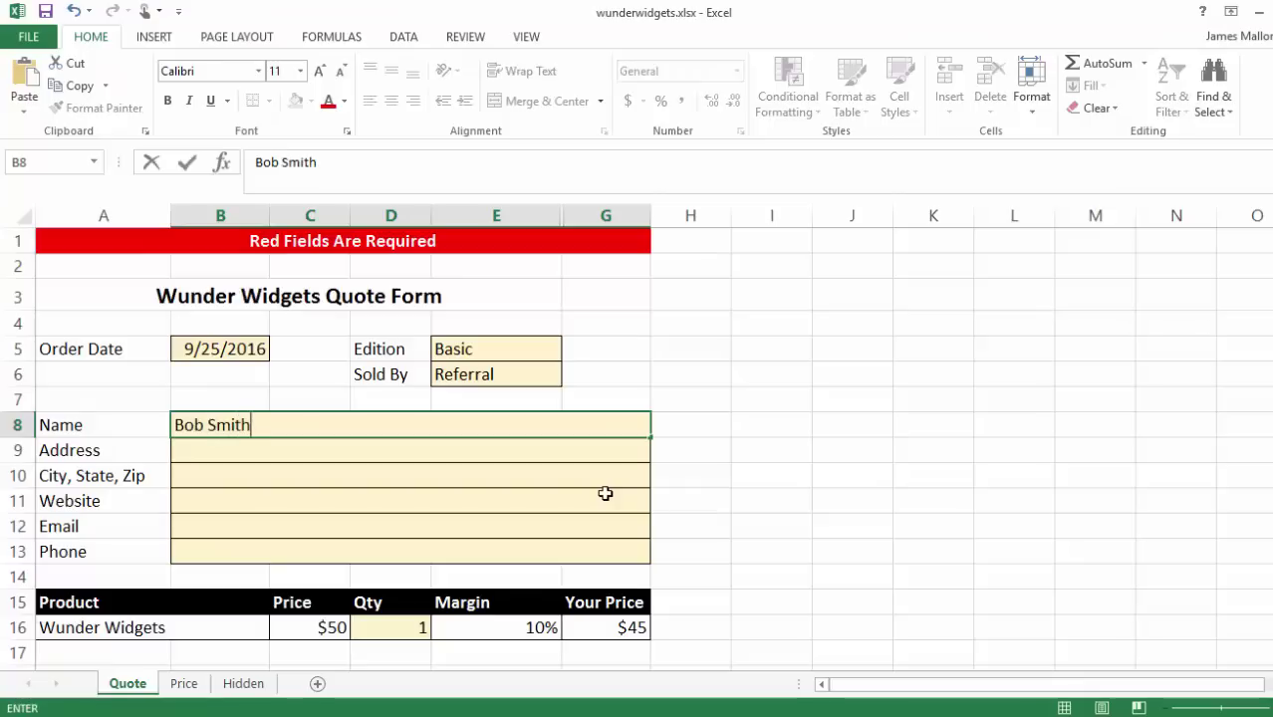
pyautogui.press('Return')
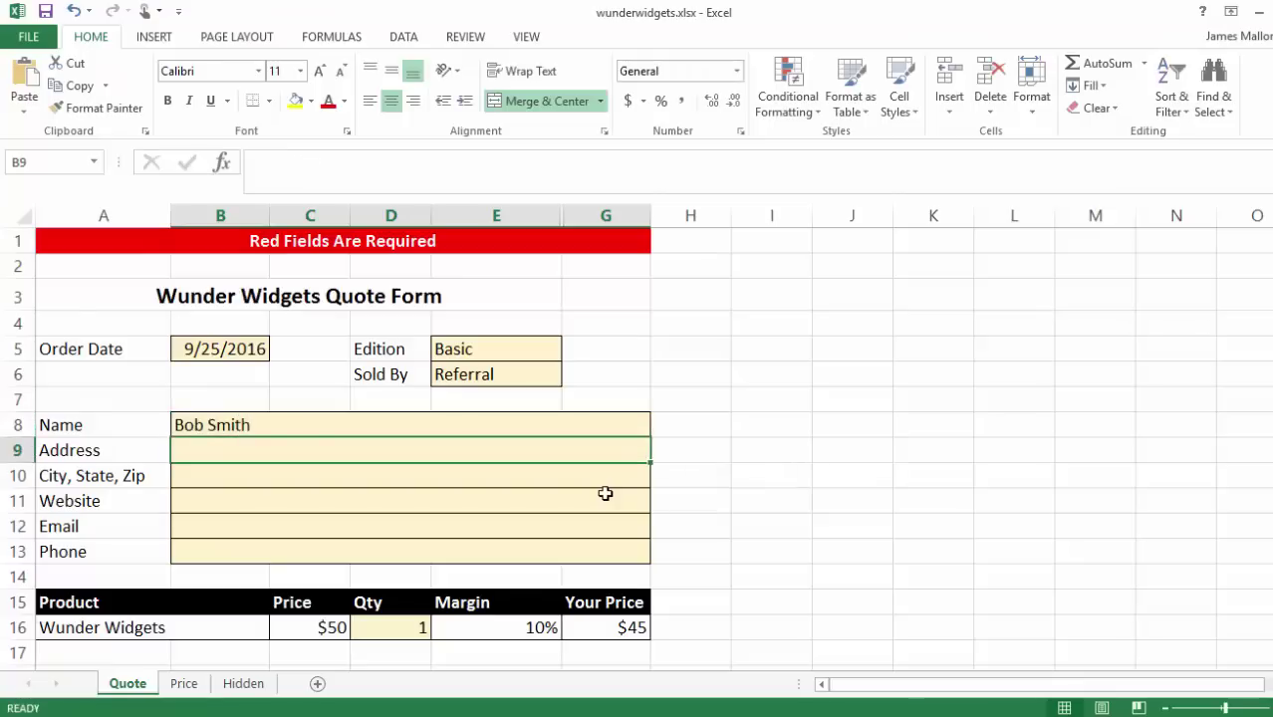
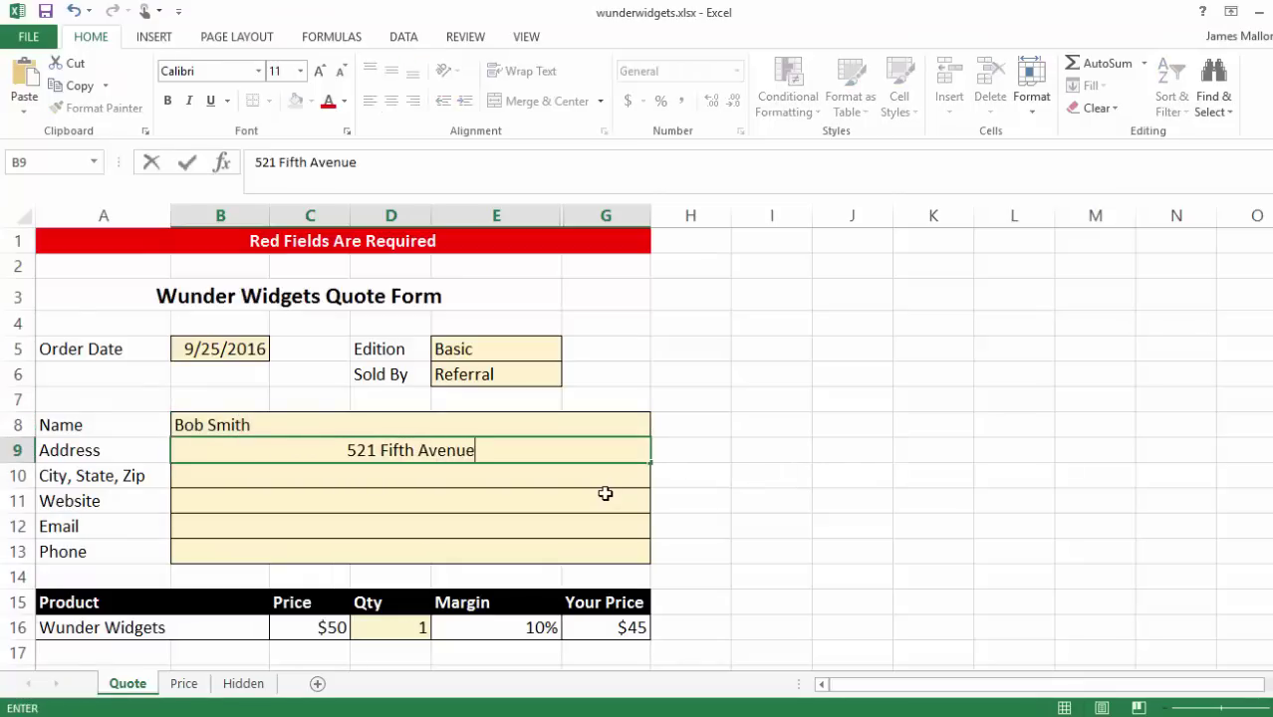
pyautogui.press('Return')
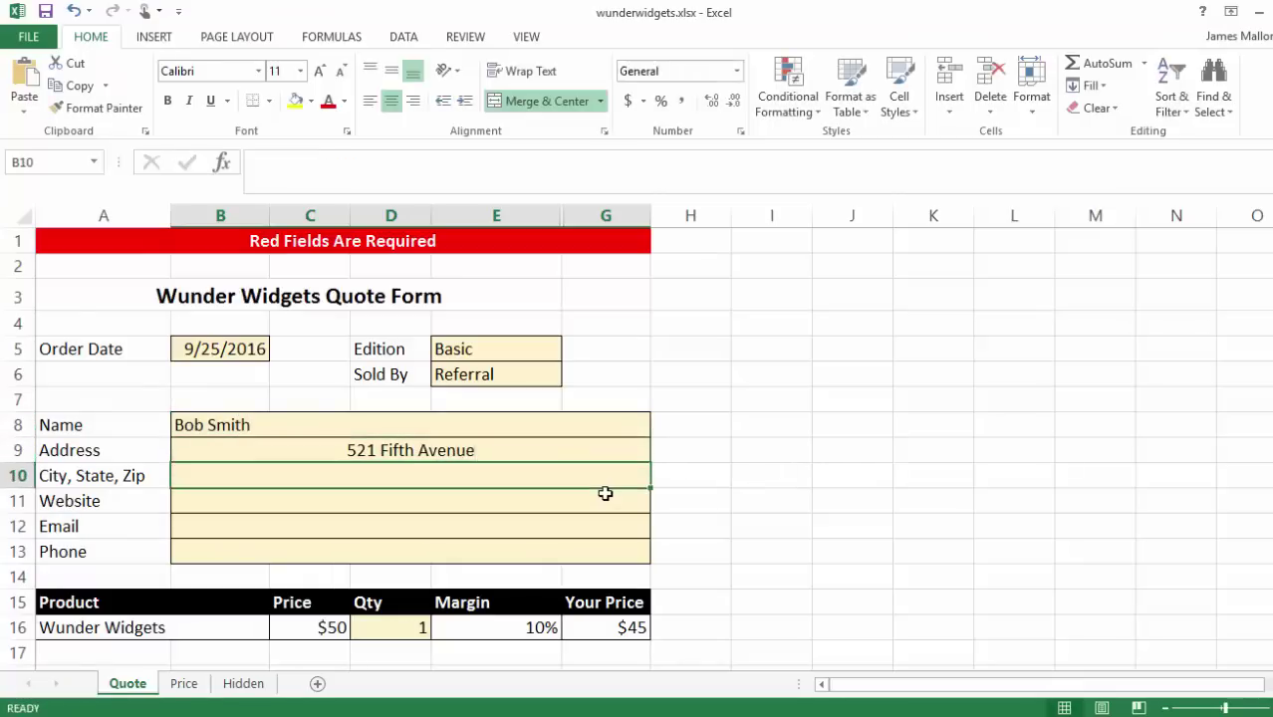
pyautogui.write('Chardon, OH 44024')
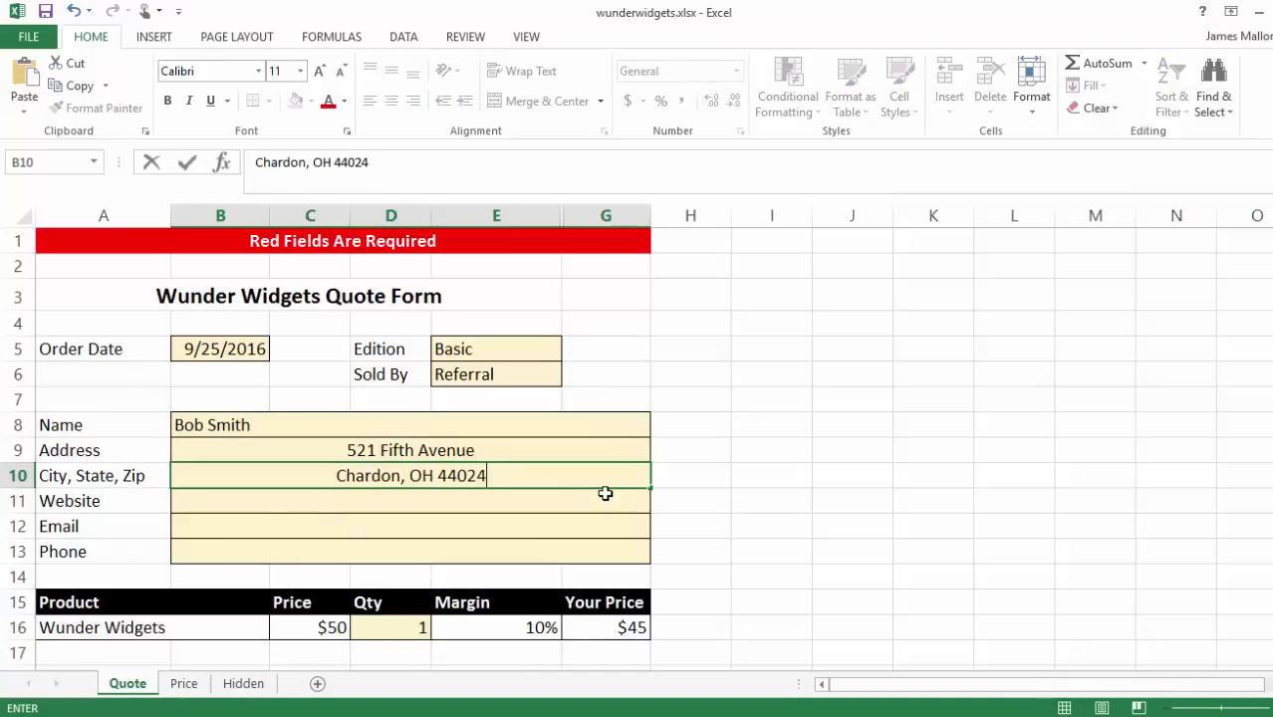
pyautogui.press('Return')
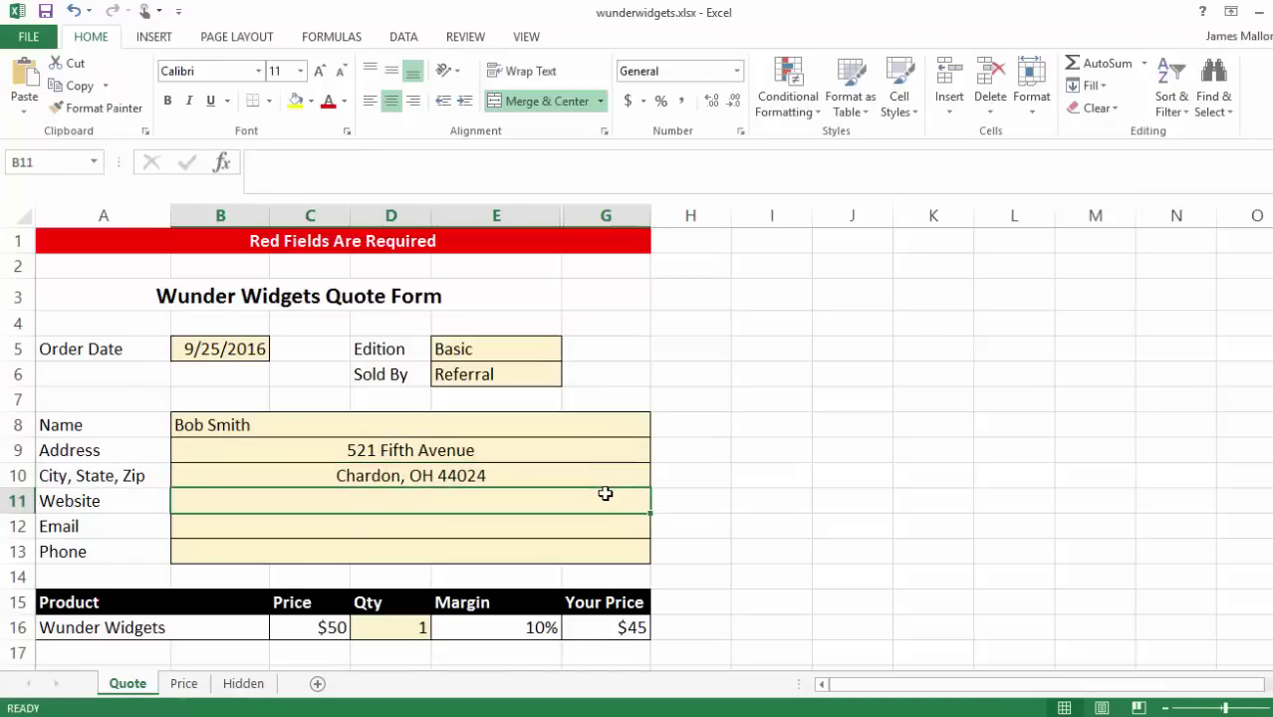
# Enter the company website, customer's e-mail and phone number, then select B9:B13
pyautogui.write('www.e2btek.com')
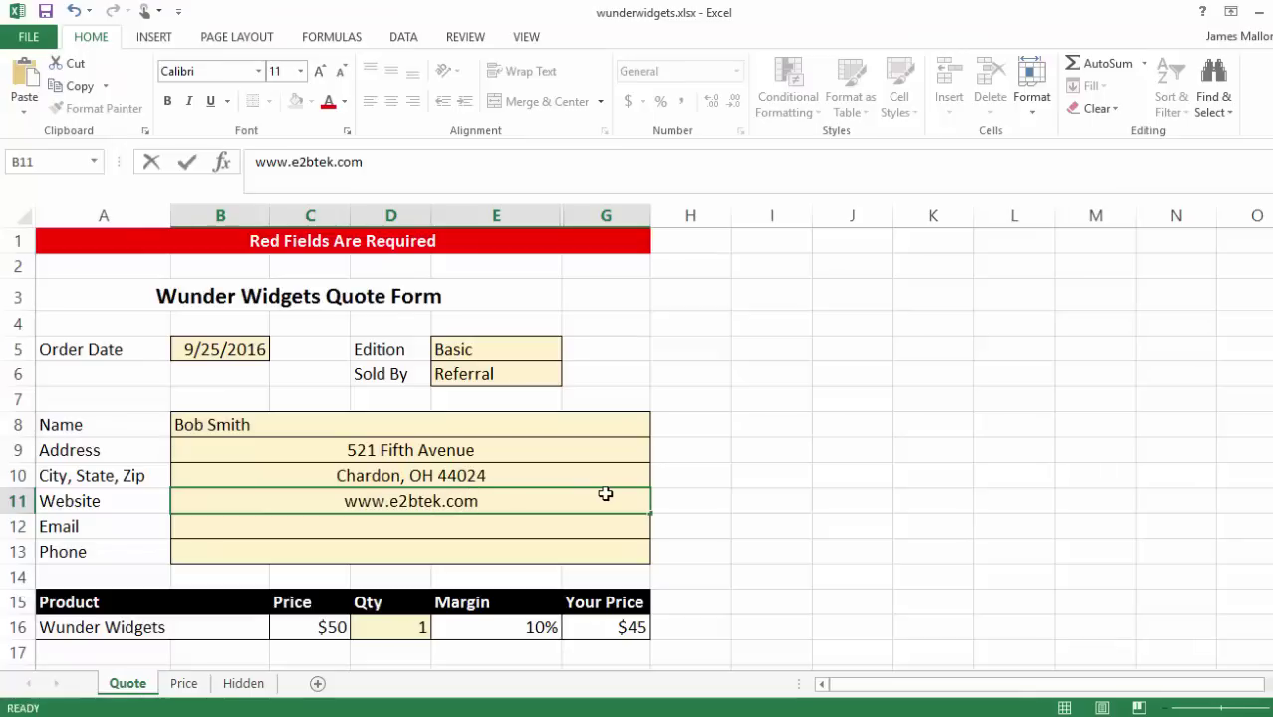
pyautogui.press('Return')
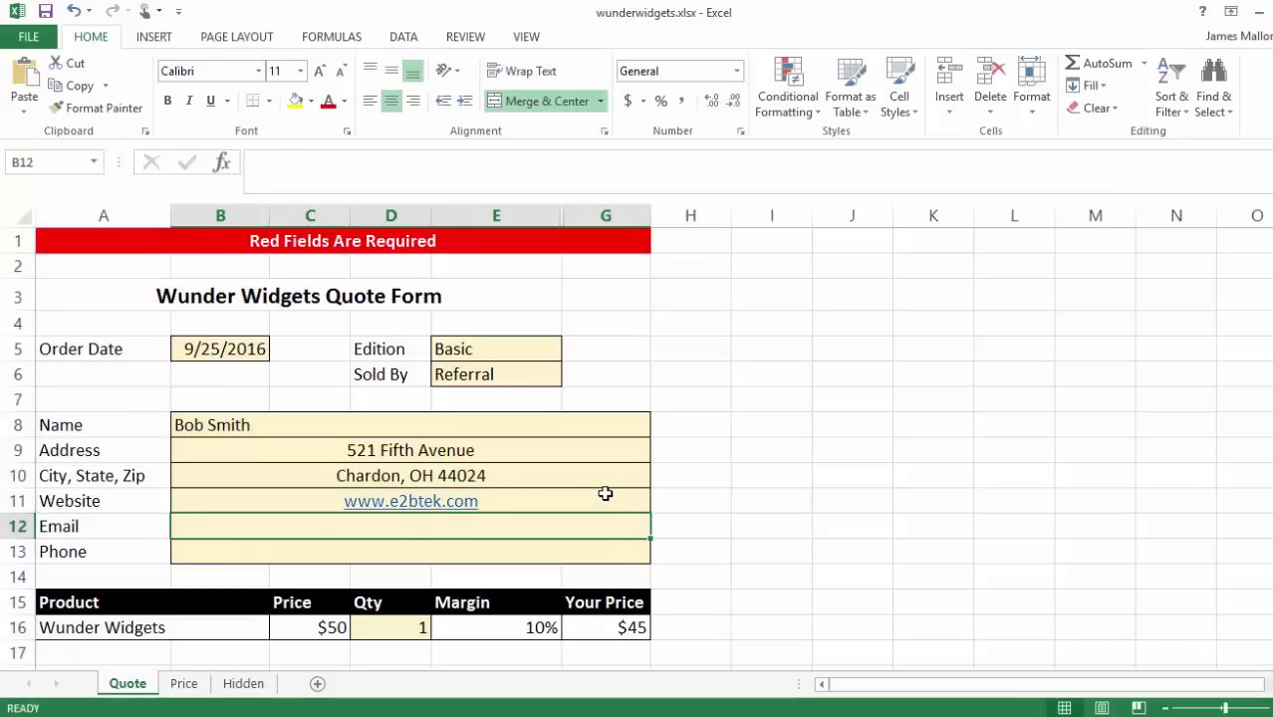
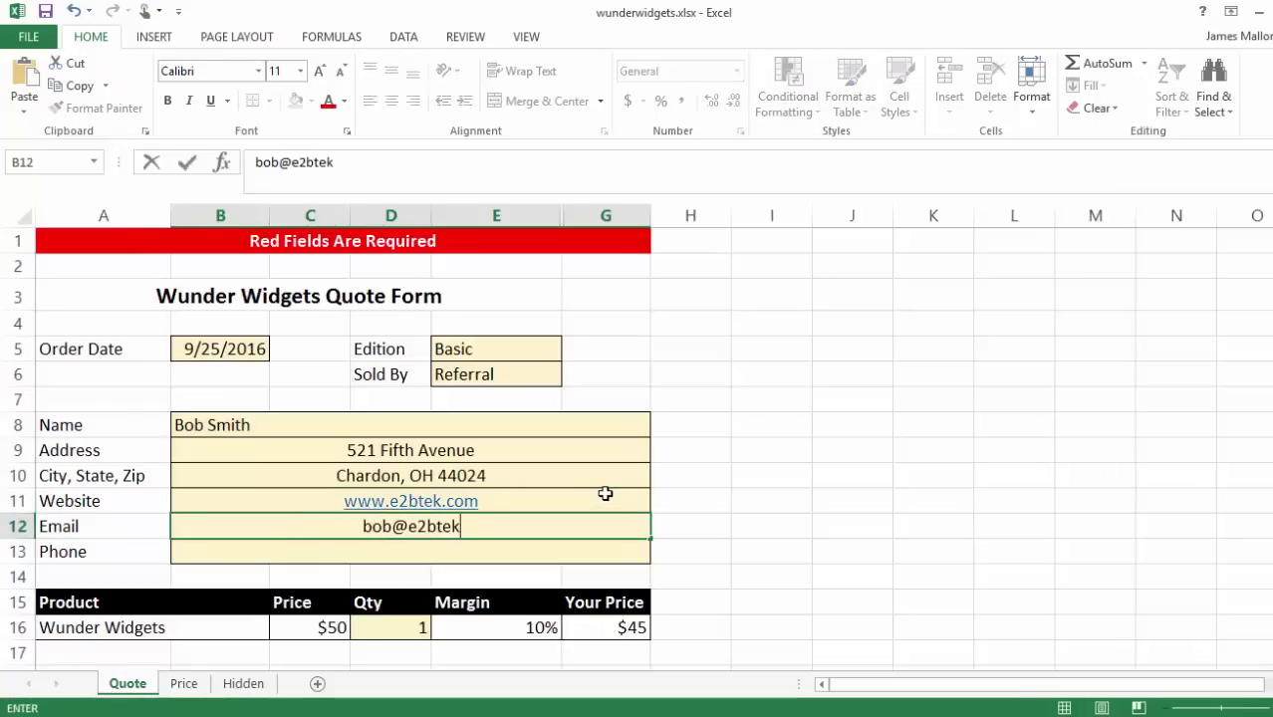
pyautogui.press('Return')
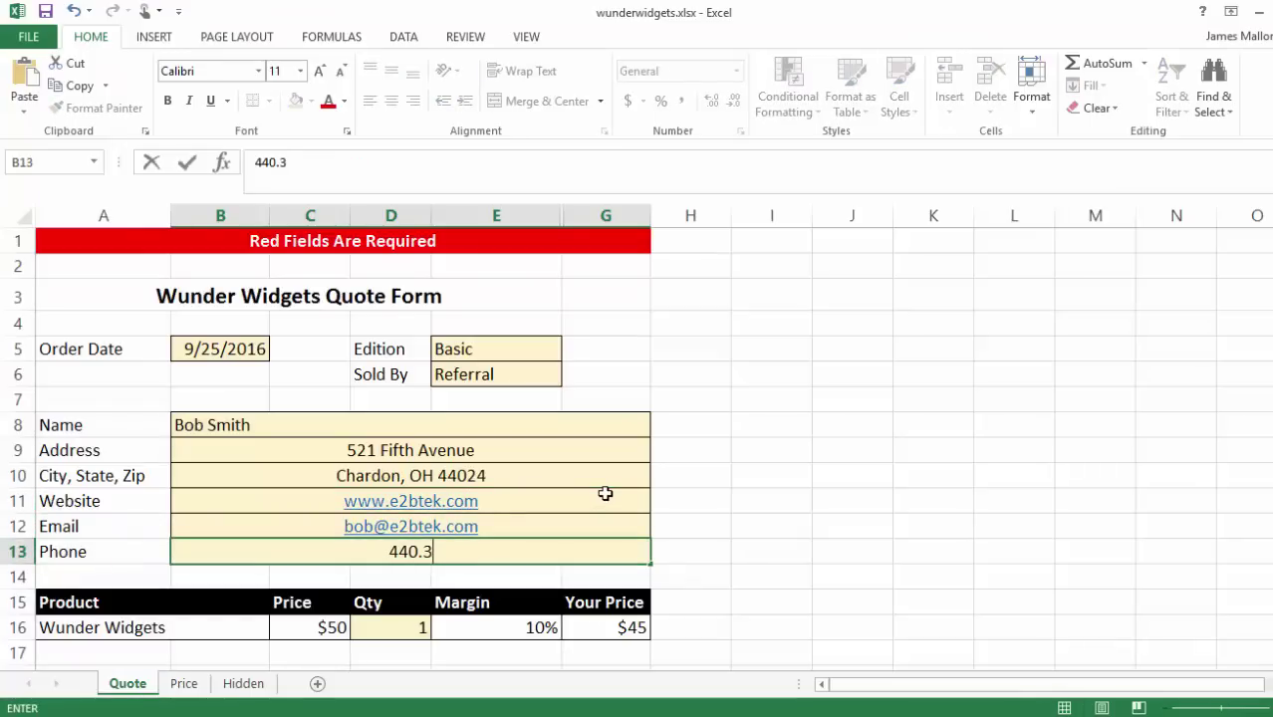
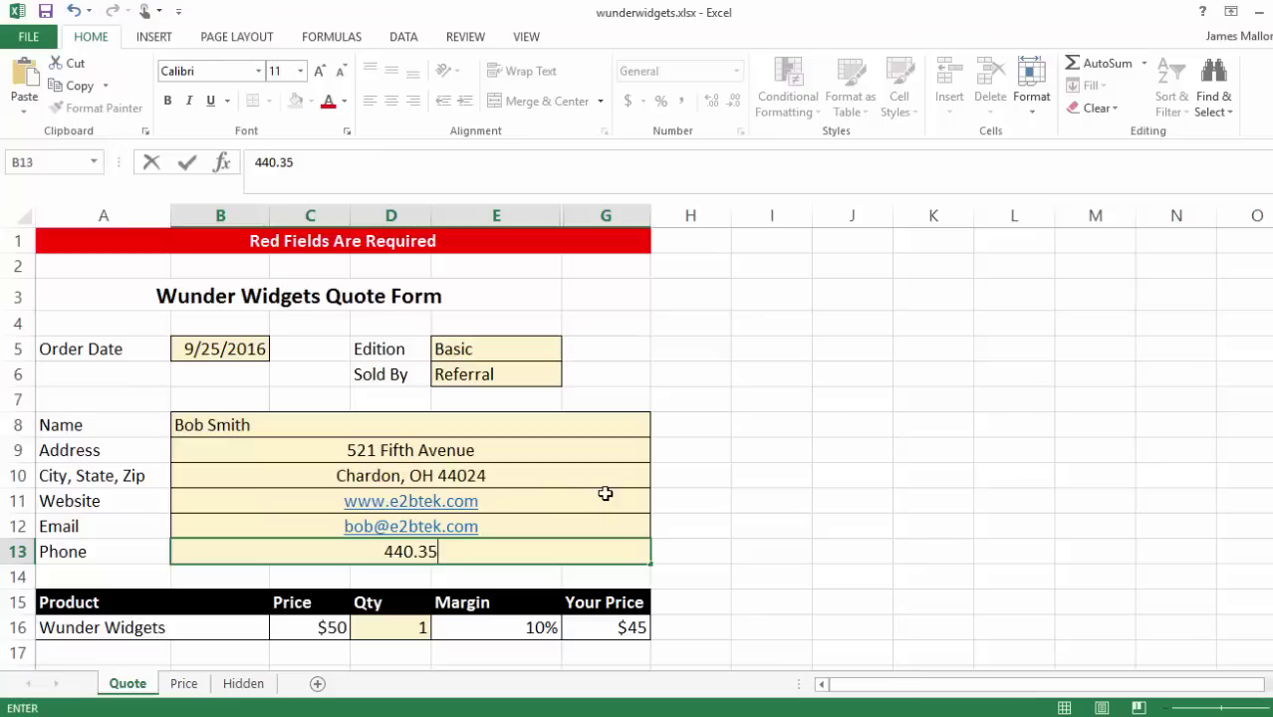
pyautogui.press('Return')
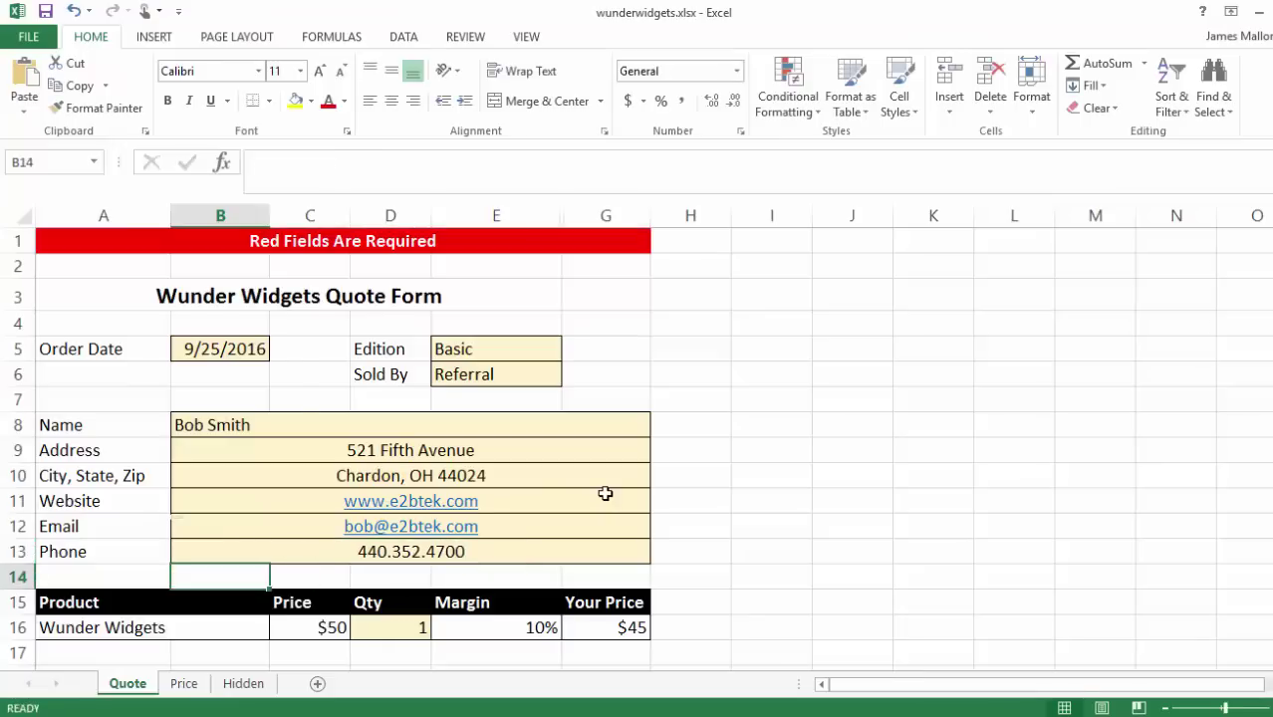
pyautogui.moveTo(554, 452); pyautogui.dragTo(557, 551)
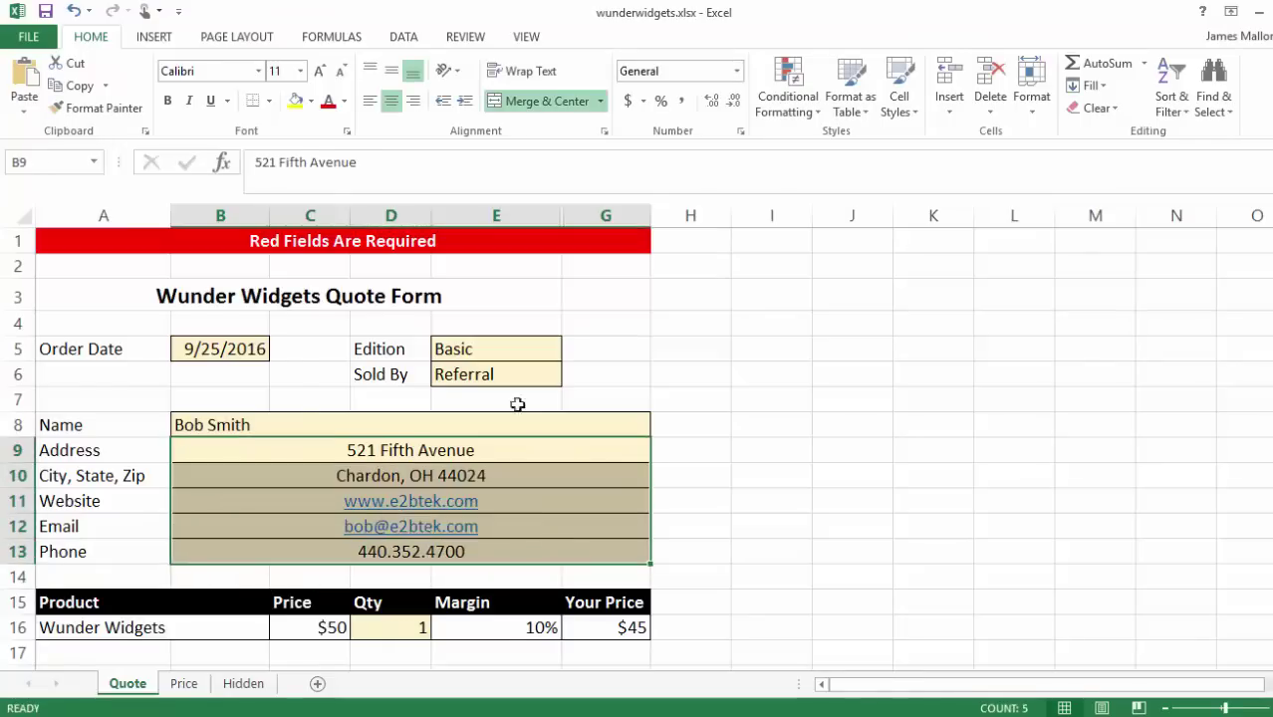
# Left-align the contact details in B9:B13
pyautogui.click(372, 102)
pyautogui.click(869, 532)
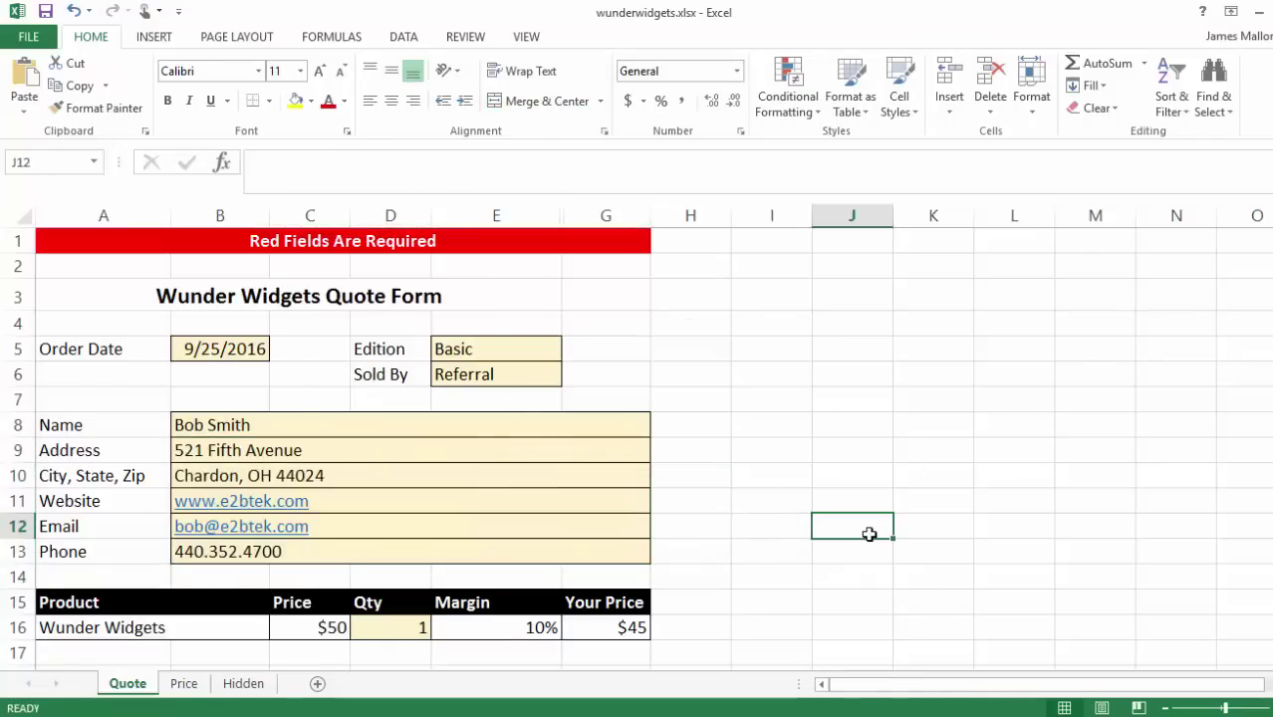
pyautogui.scroll(-2, 869, 532)
# Select the Wunder Widgets product cell and its price cell C16
pyautogui.click(129, 468)
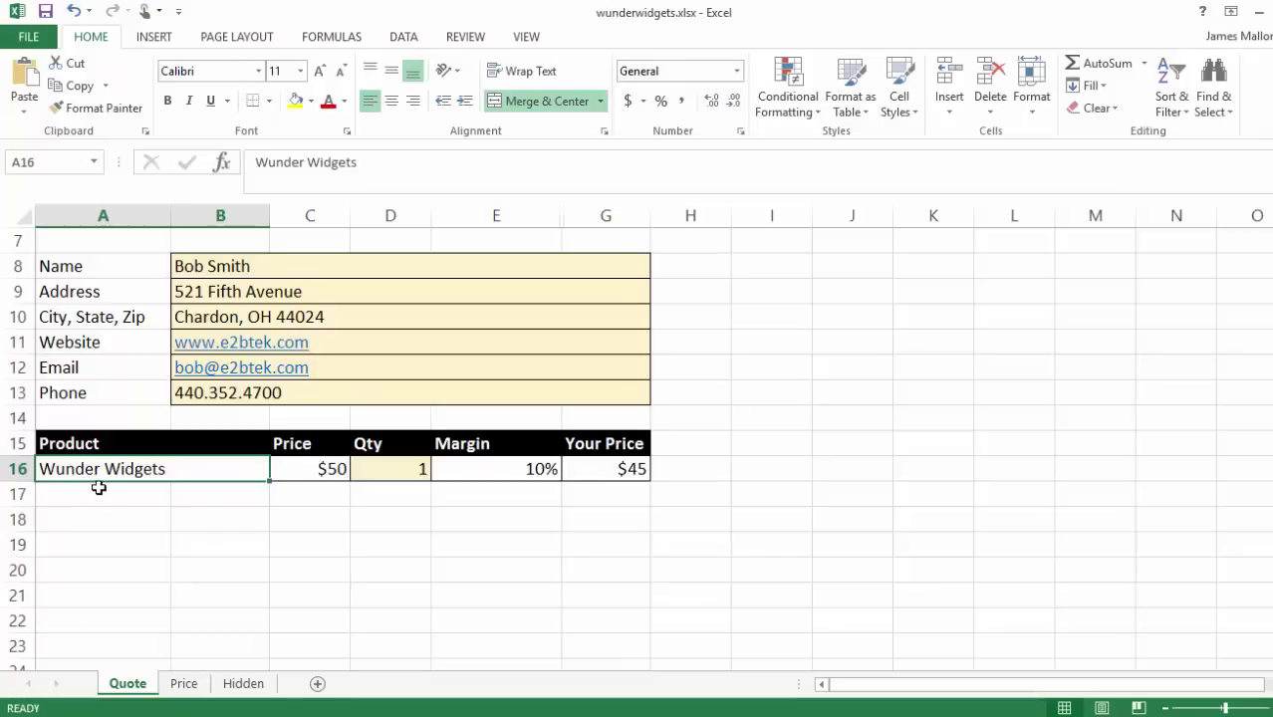
pyautogui.moveTo(97, 491); pyautogui.dragTo(182, 491)
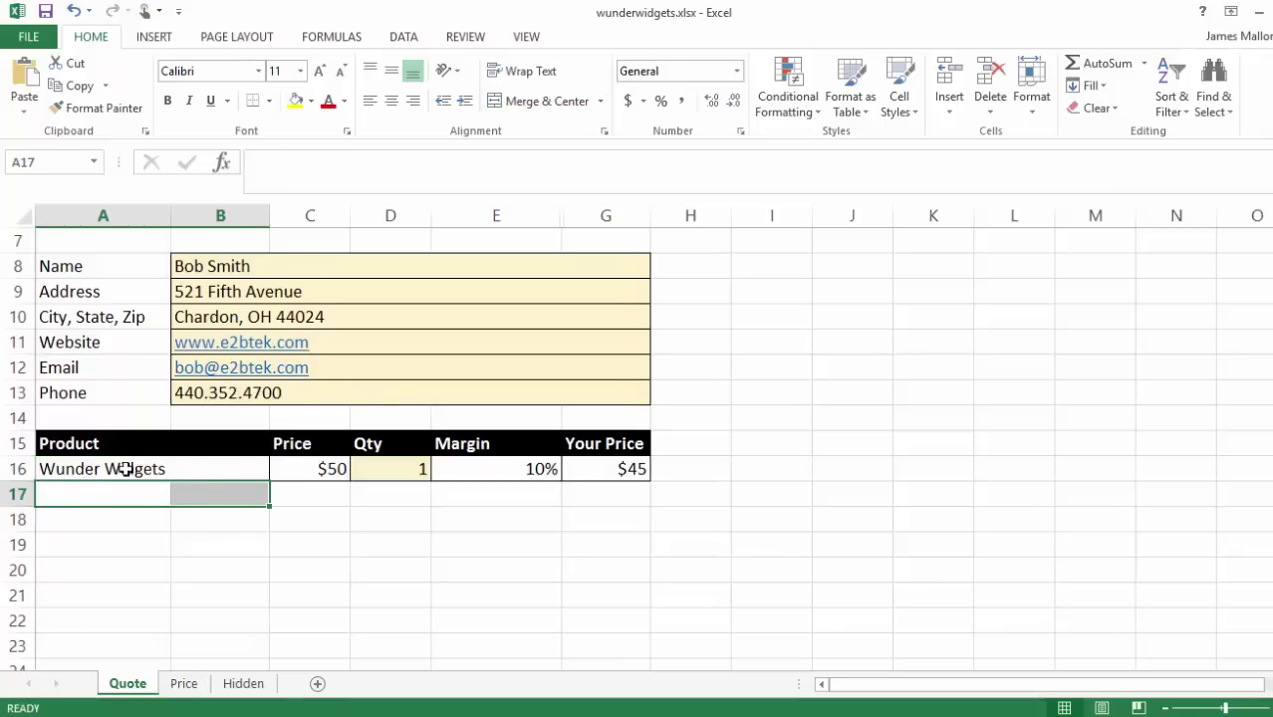
pyautogui.click(125, 469)
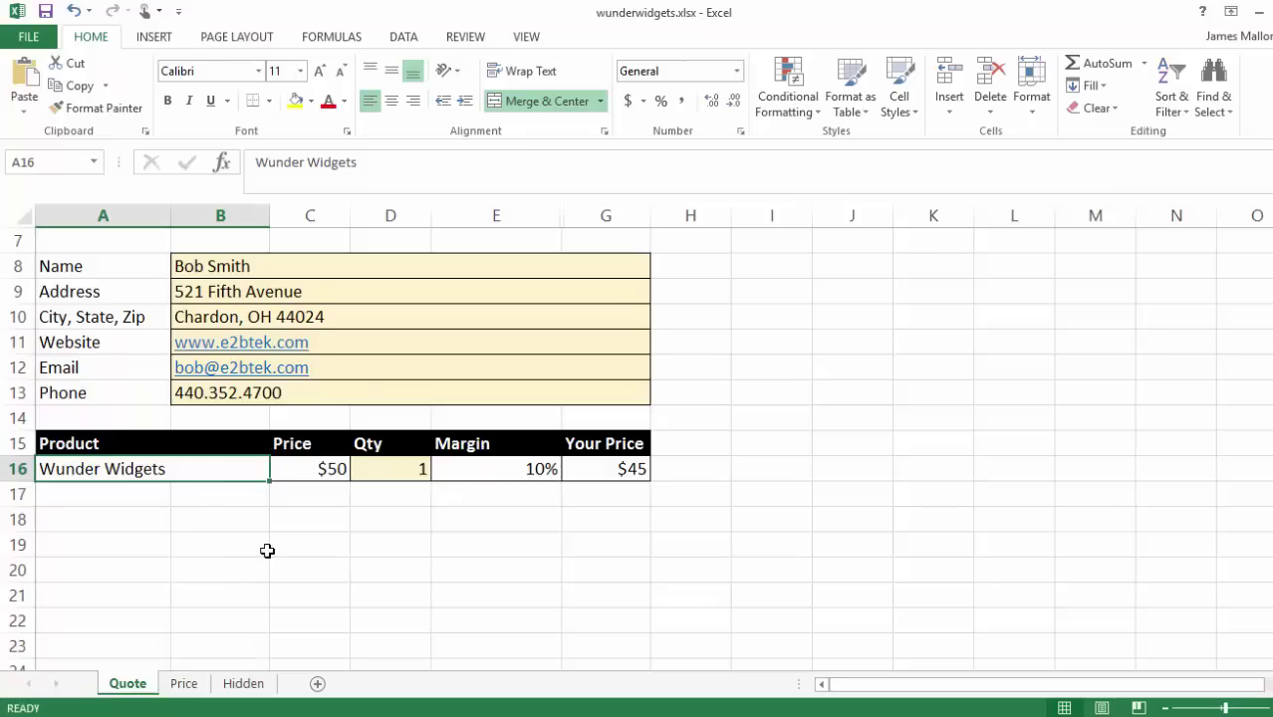
pyautogui.click(320, 468)
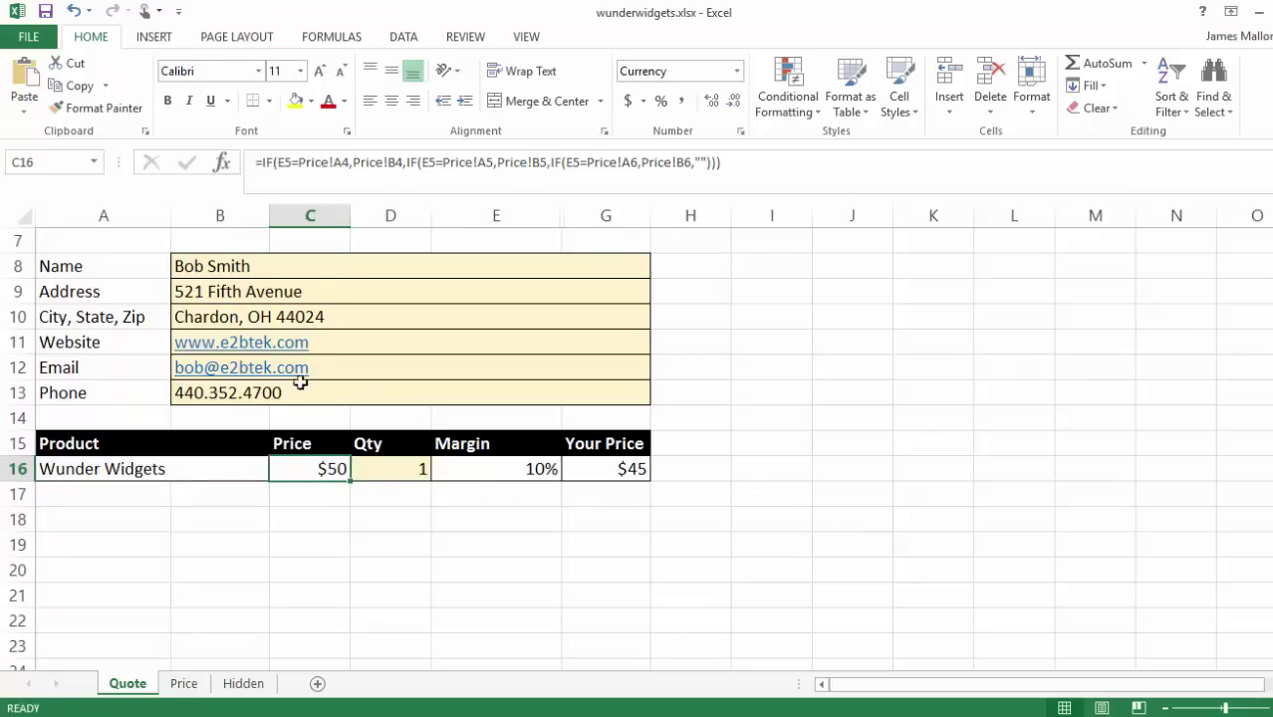
# Inspect the IF price formula in C16 without changing it
pyautogui.doubleClick(312, 471)
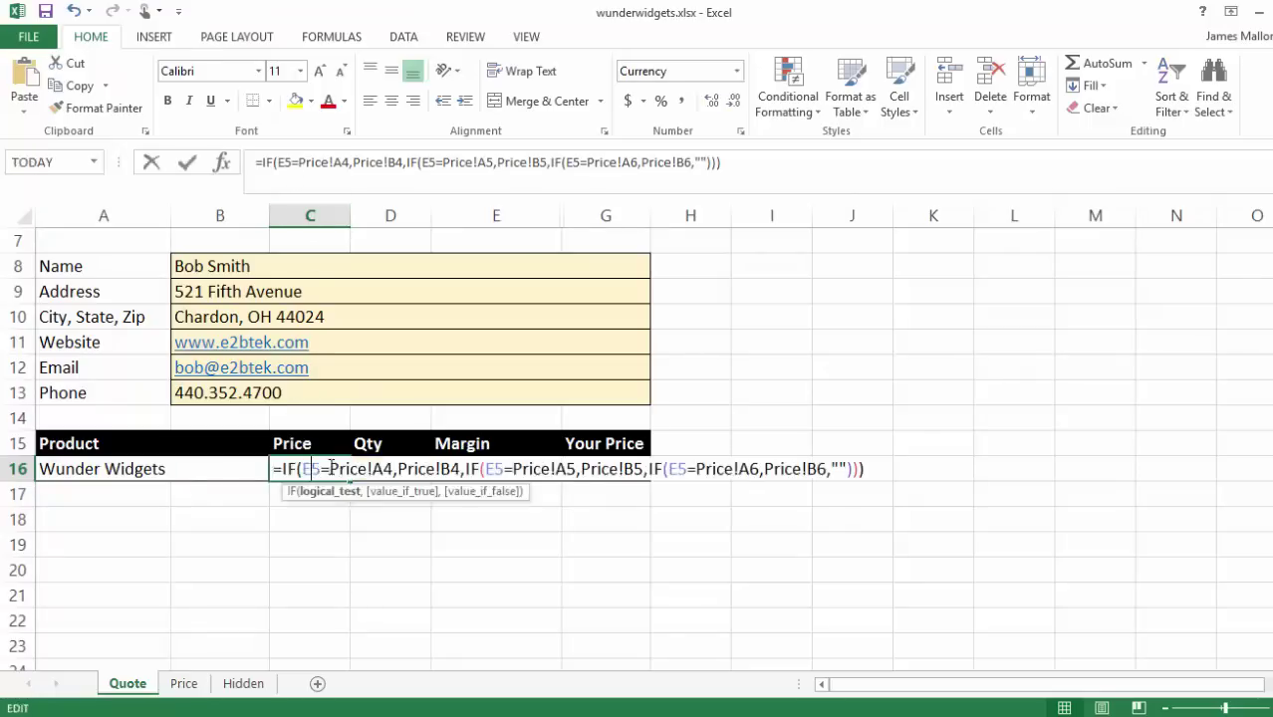
pyautogui.click(291, 162)
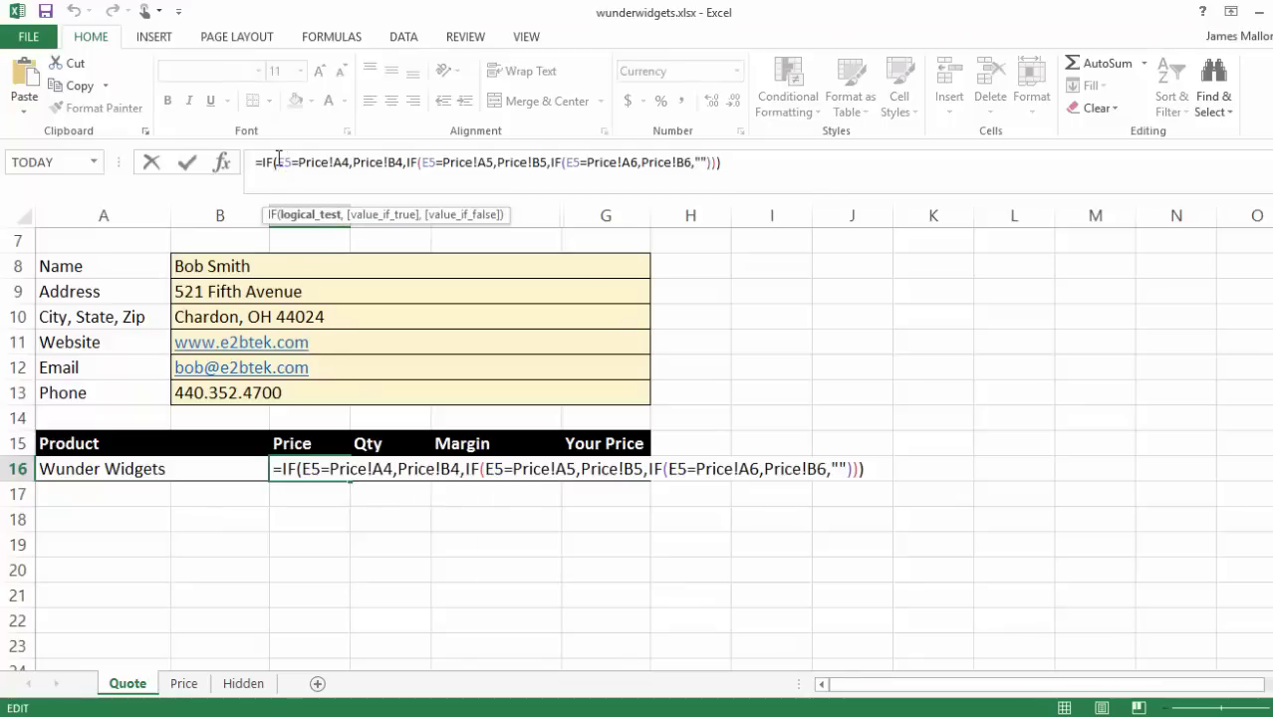
pyautogui.scroll(2, 817, 387)
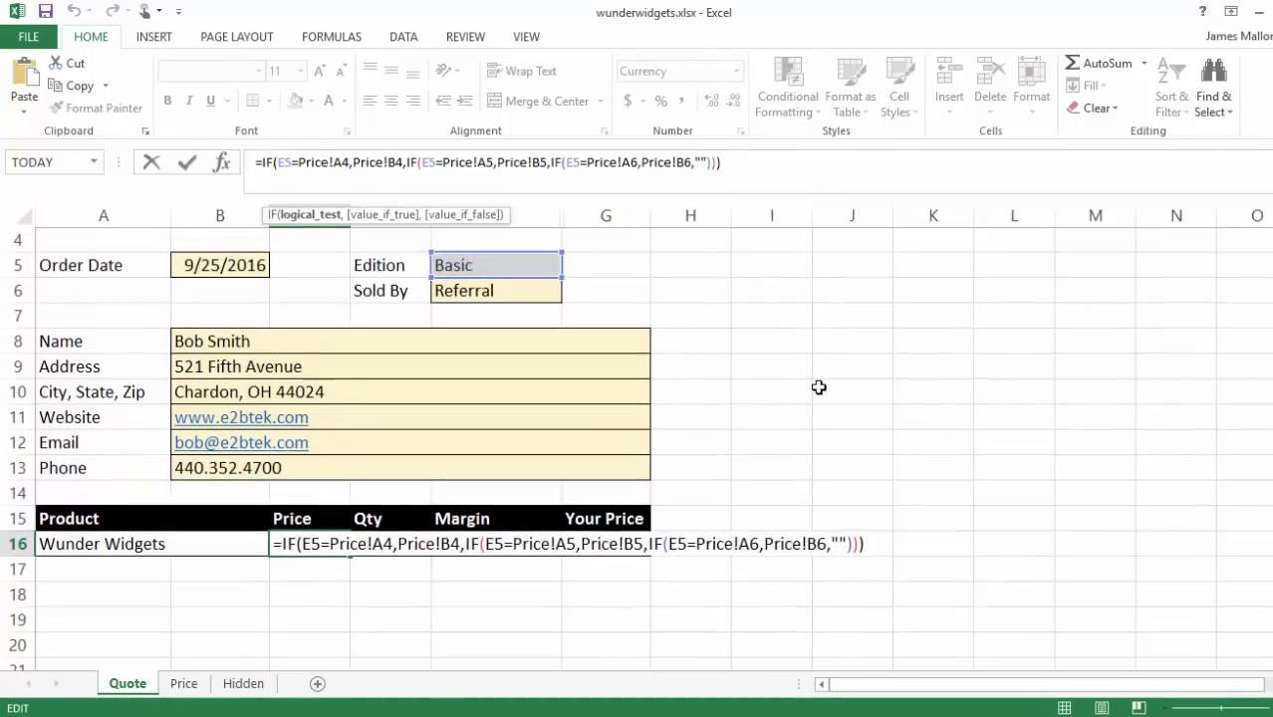
pyautogui.scroll(1, 818, 386)
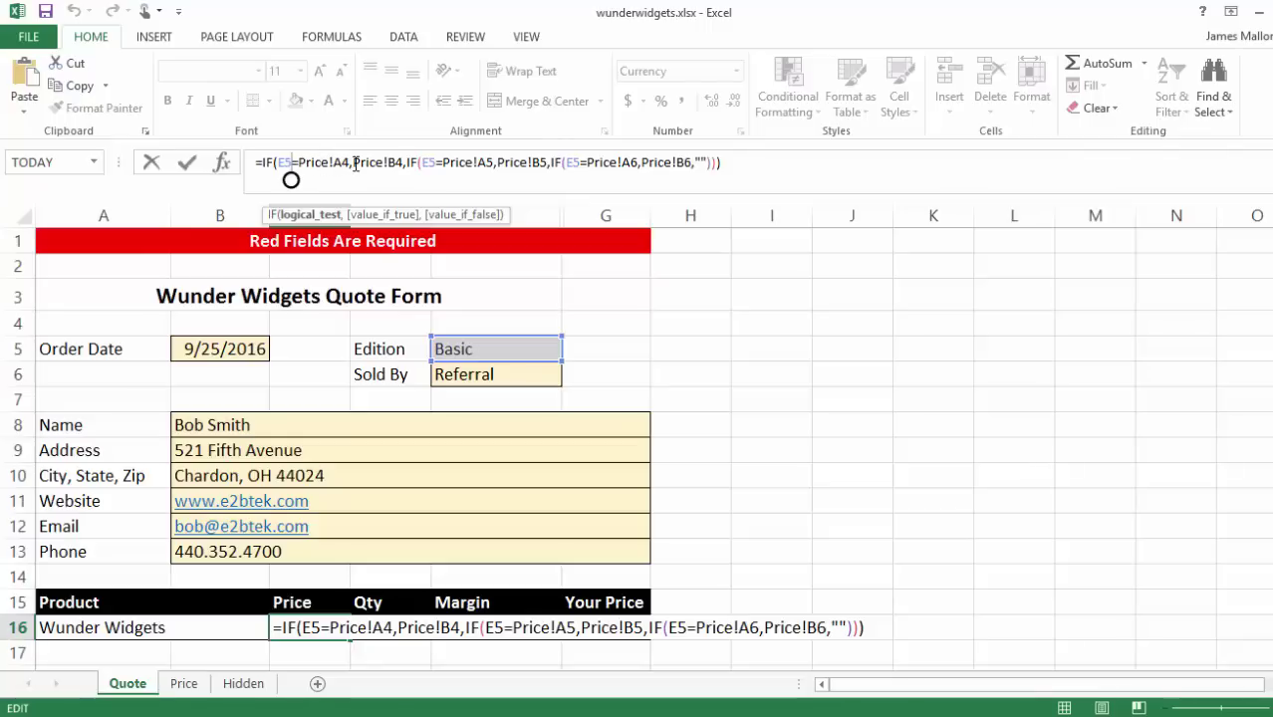
pyautogui.press('Escape')
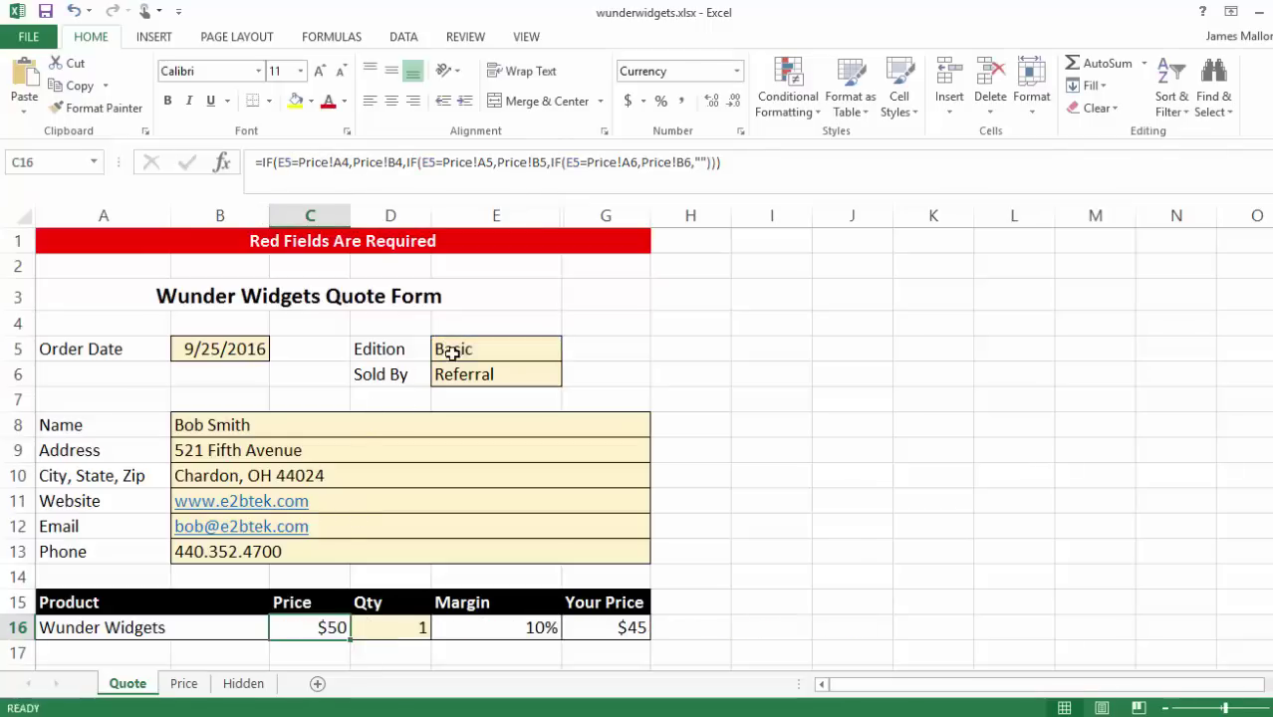
# Match the Price sheet's Basic $50 entry to the formula's Price!B4 reference
pyautogui.click(183, 683)
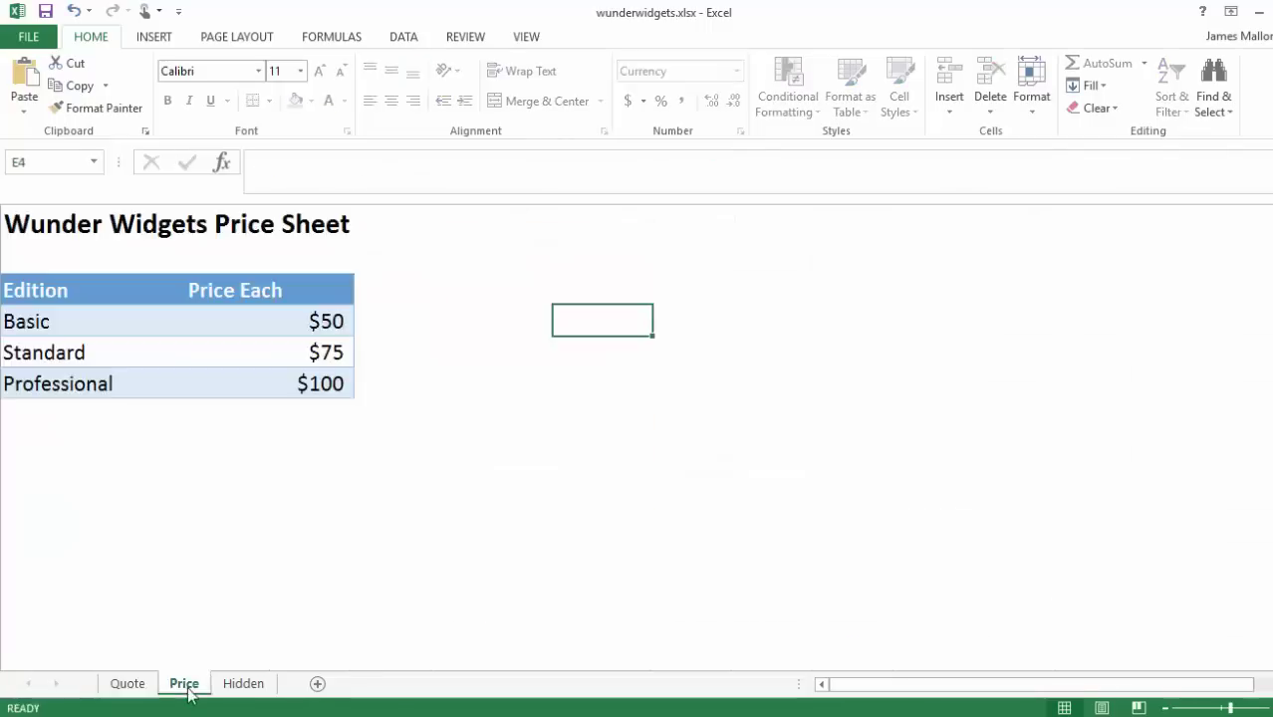
pyautogui.click(105, 320)
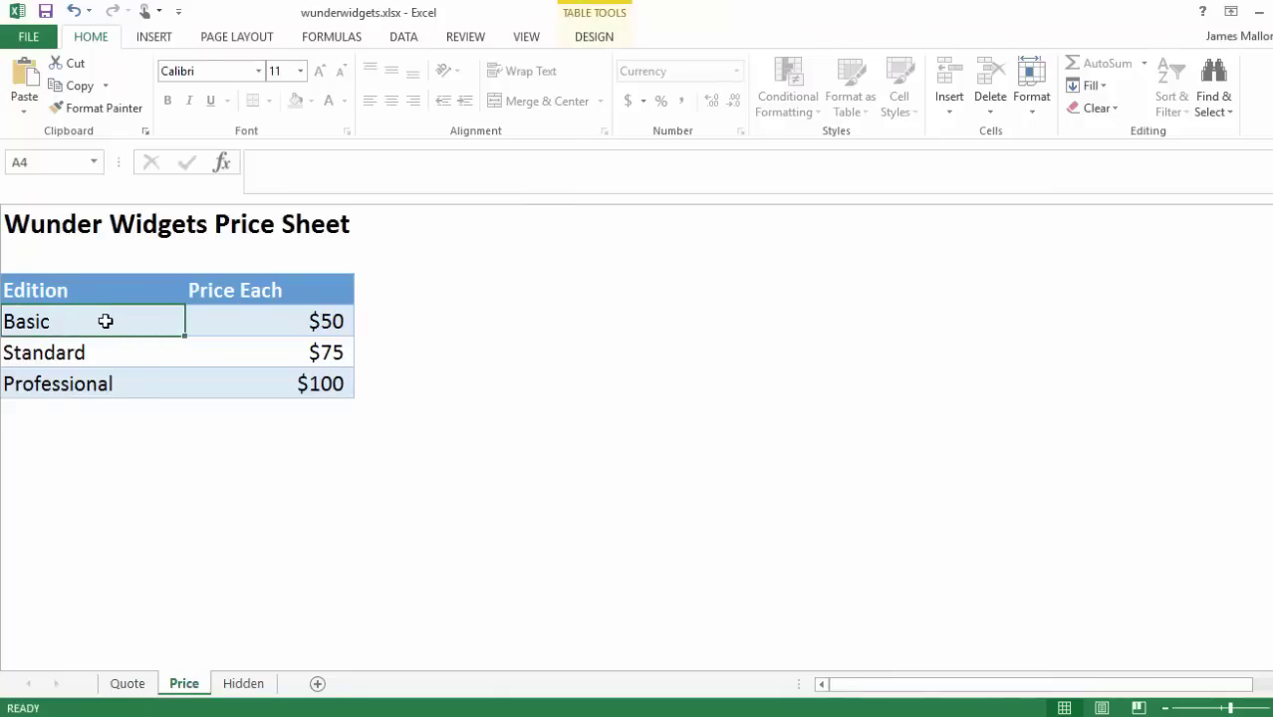
pyautogui.click(324, 321)
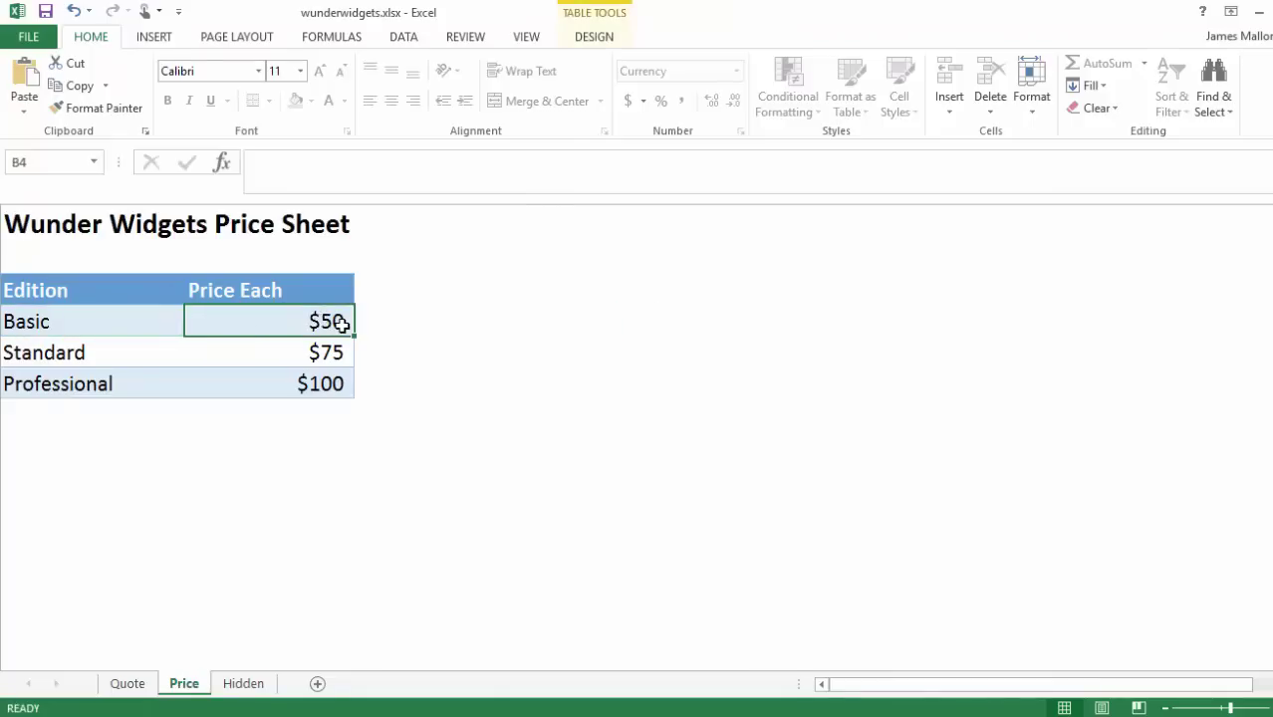
pyautogui.click(128, 683)
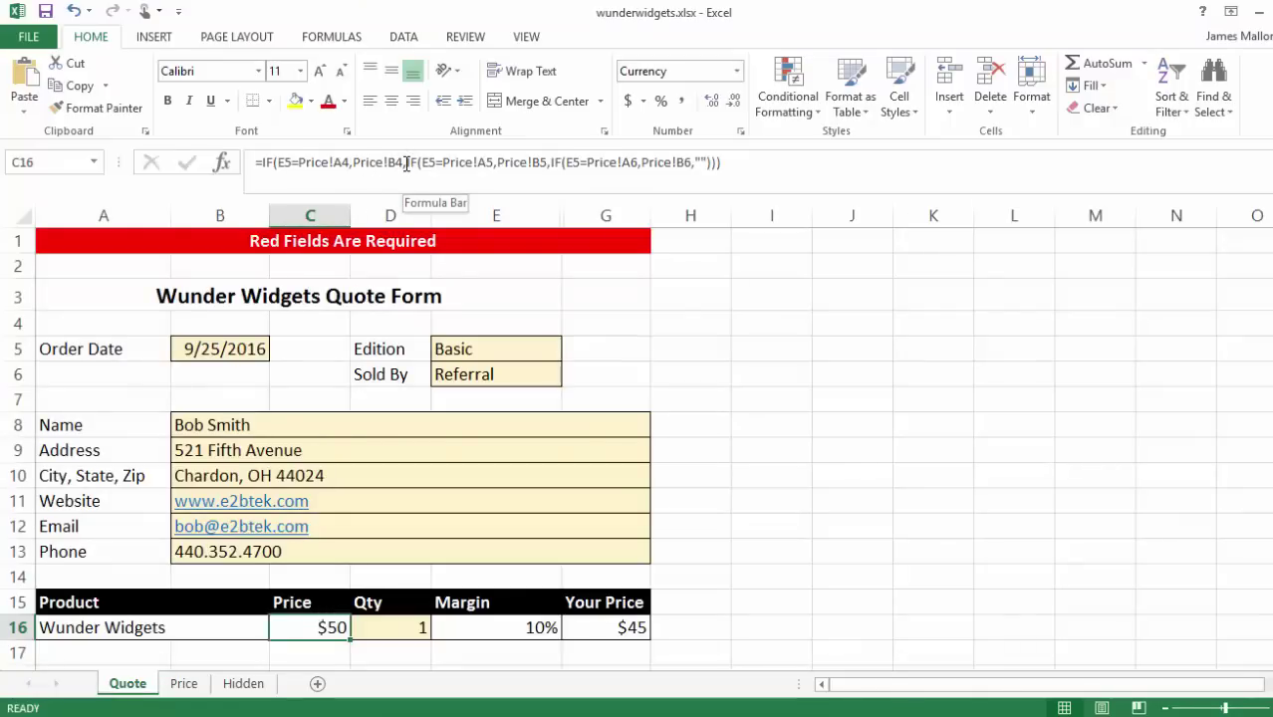
pyautogui.moveTo(406, 163); pyautogui.dragTo(354, 170)
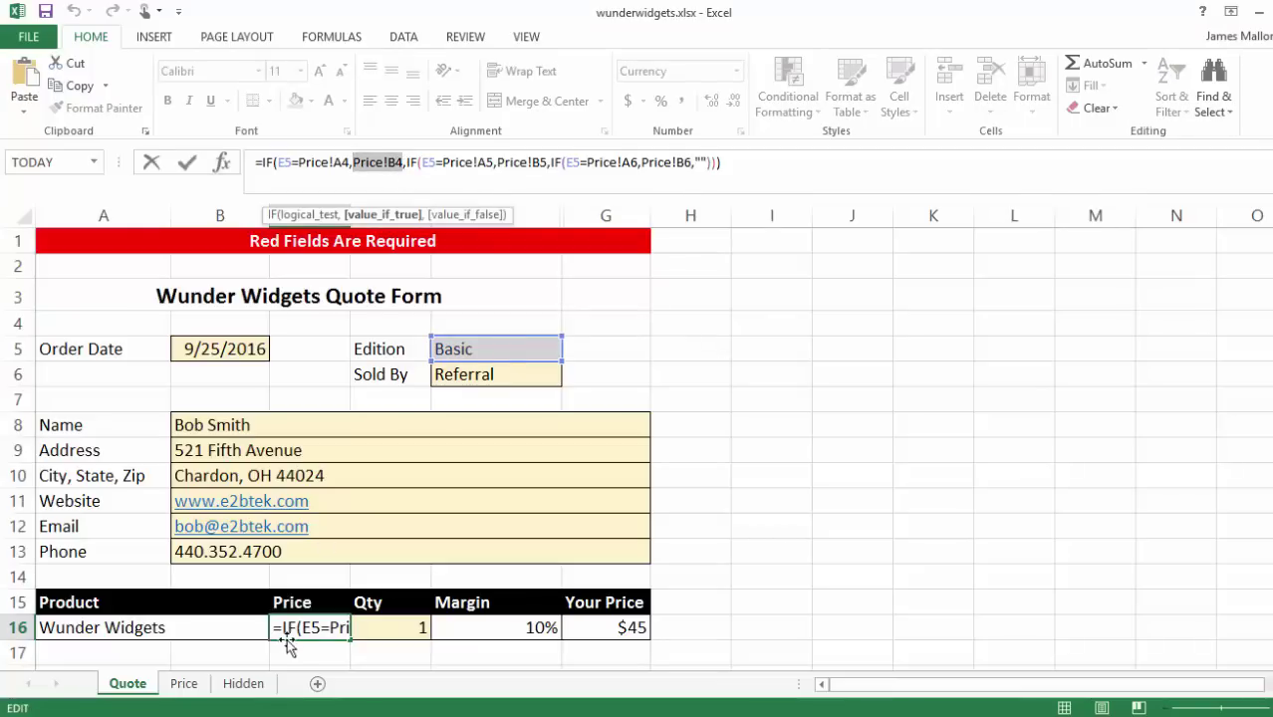
pyautogui.press('Escape')
pyautogui.click(179, 683)
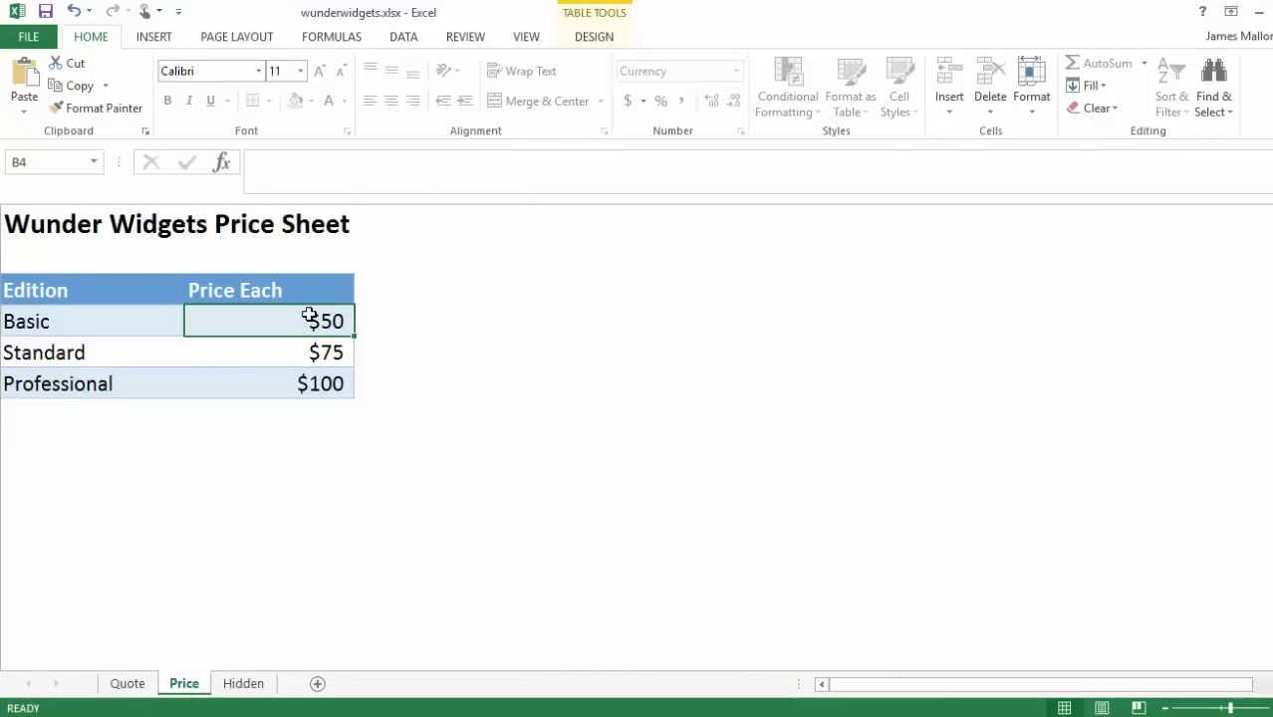
# Show headings and gridlines on the Price sheet, then go back to the Quote sheet
pyautogui.click(526, 37)
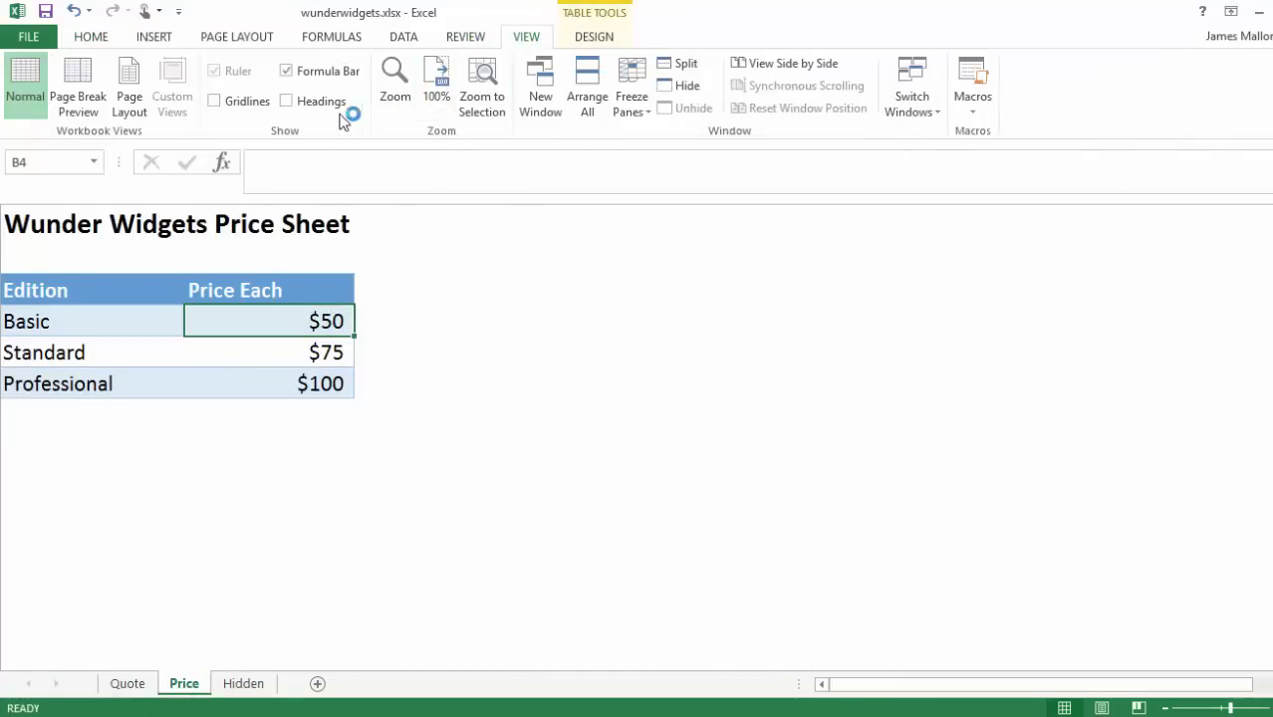
pyautogui.click(286, 100)
pyautogui.click(215, 100)
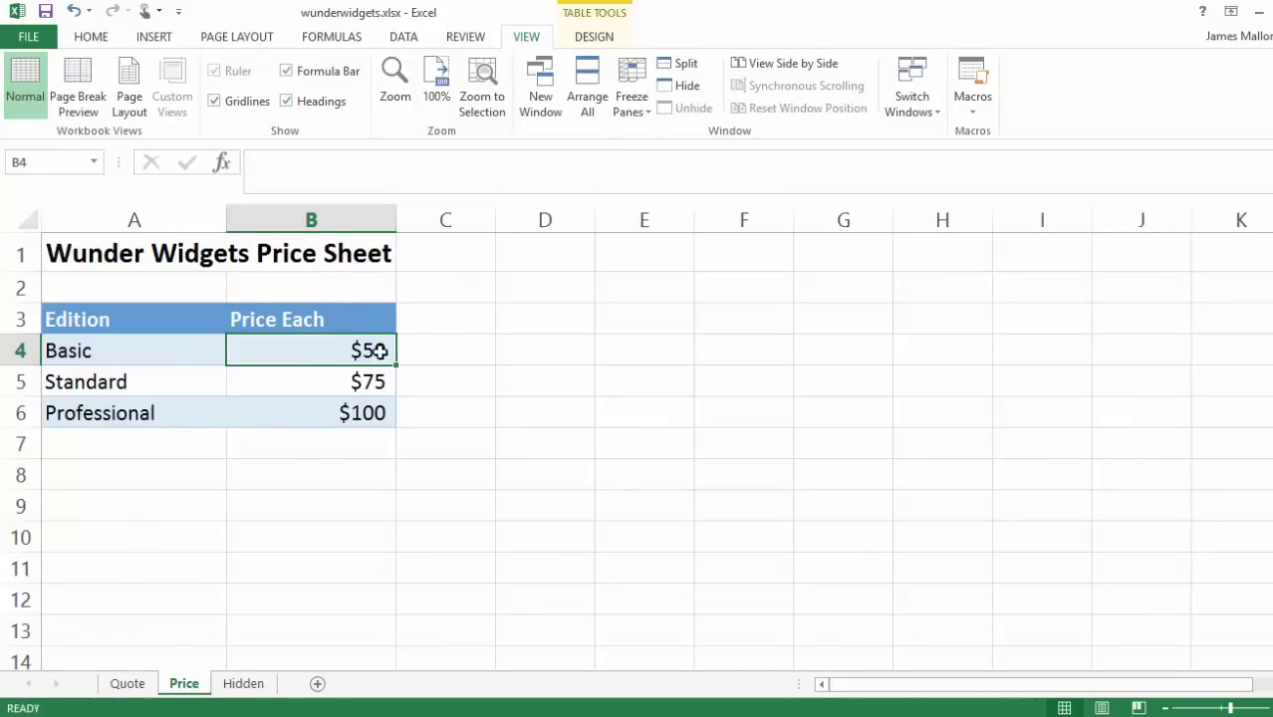
pyautogui.hotkey('ctrl', 'pageup')
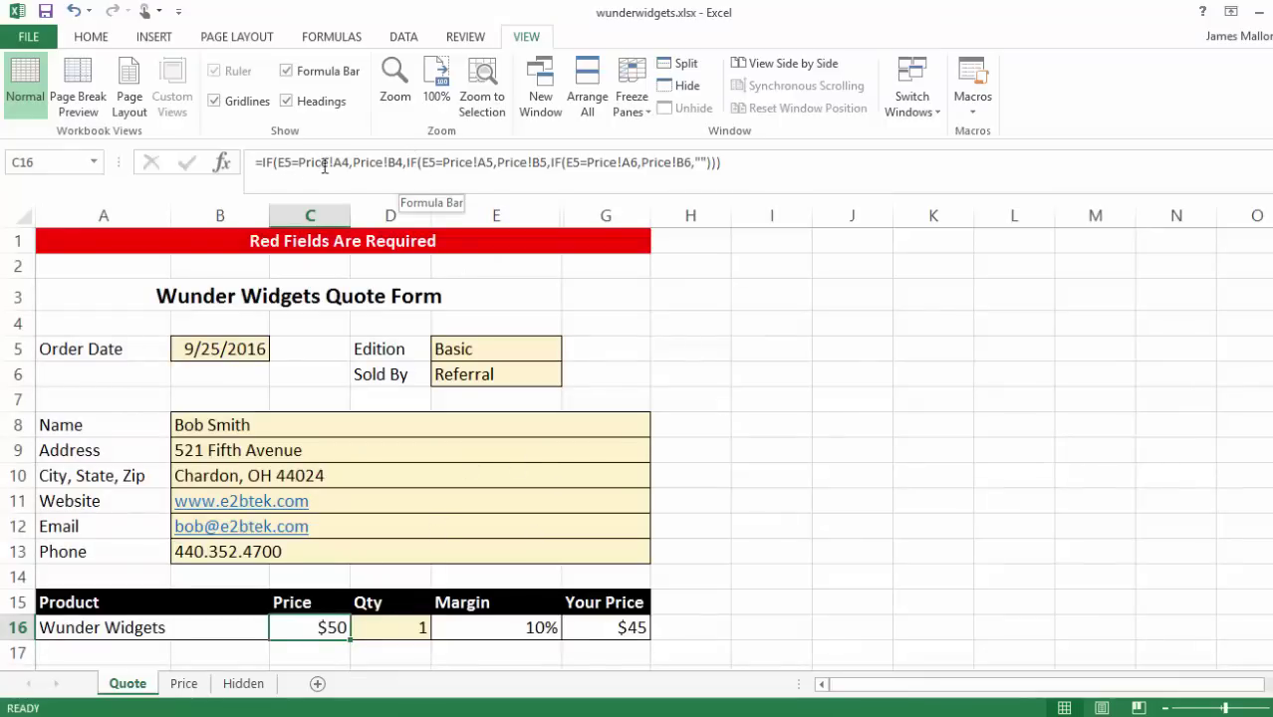
pyautogui.click(407, 163)
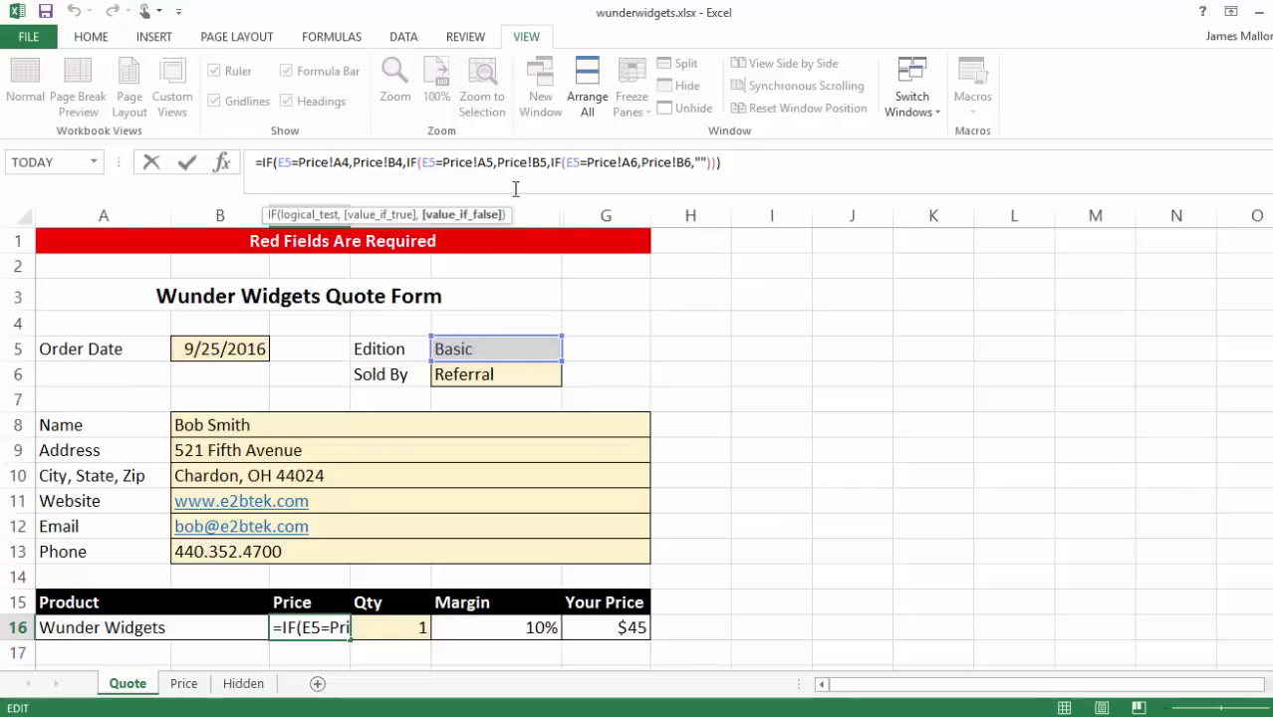
pyautogui.click(181, 683)
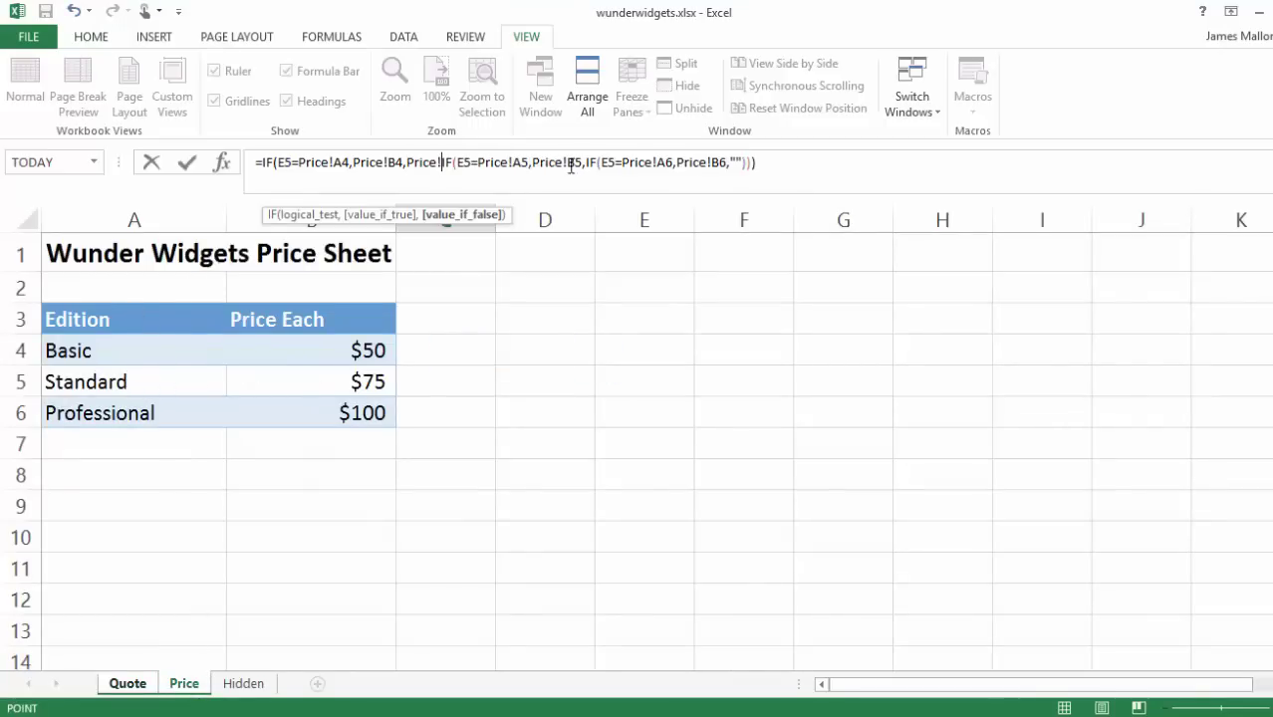
pyautogui.click(528, 162)
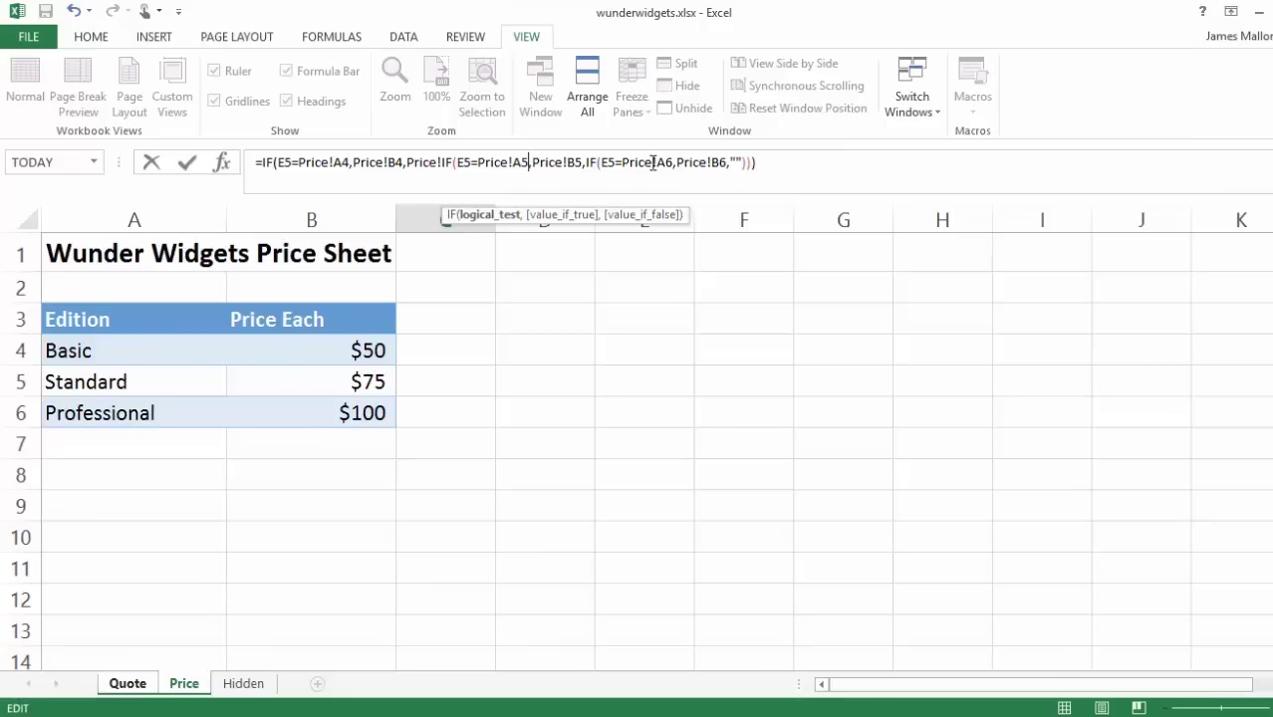
pyautogui.click(127, 683)
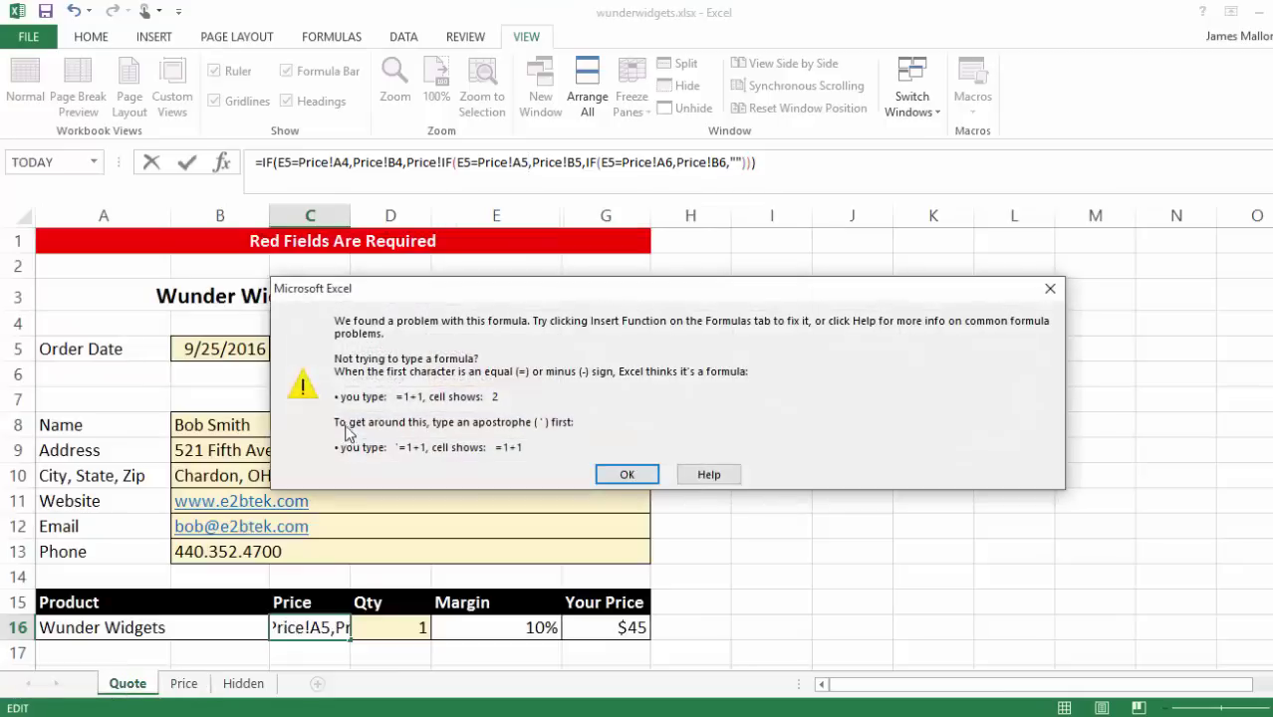
pyautogui.click(627, 475)
pyautogui.press('Delete')
pyautogui.press('Delete')
pyautogui.press('Return')
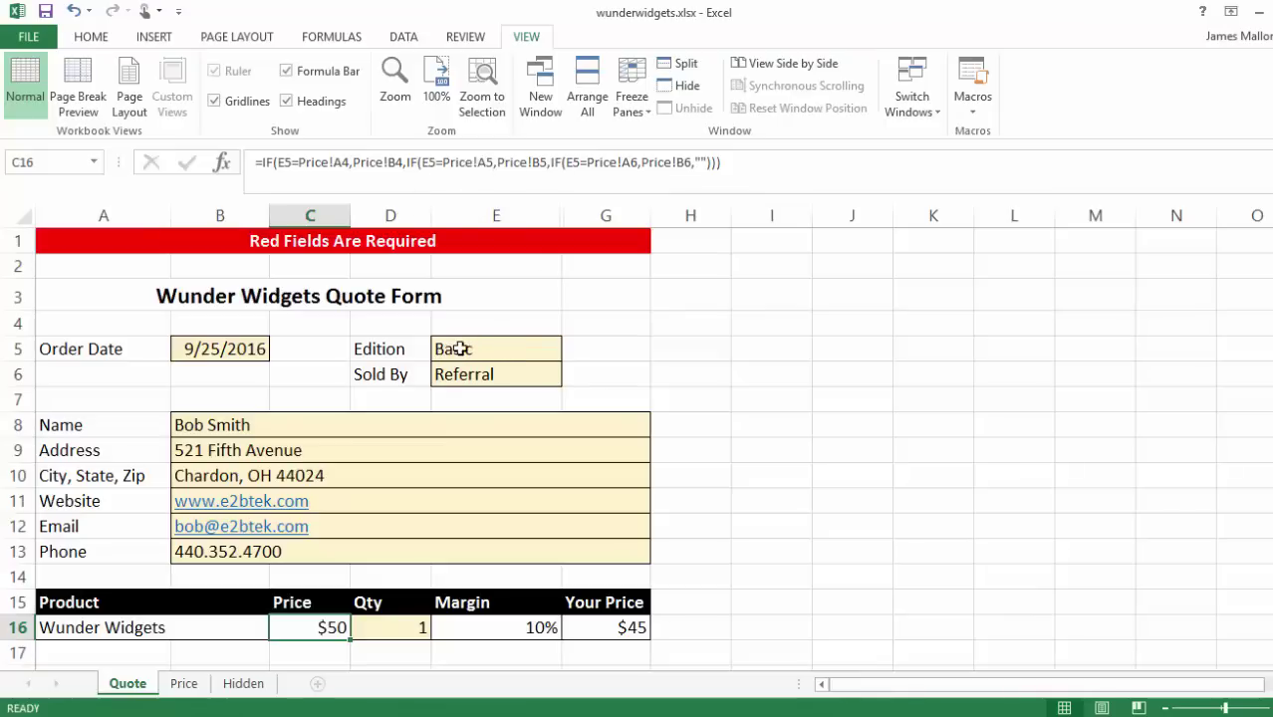
pyautogui.click(187, 683)
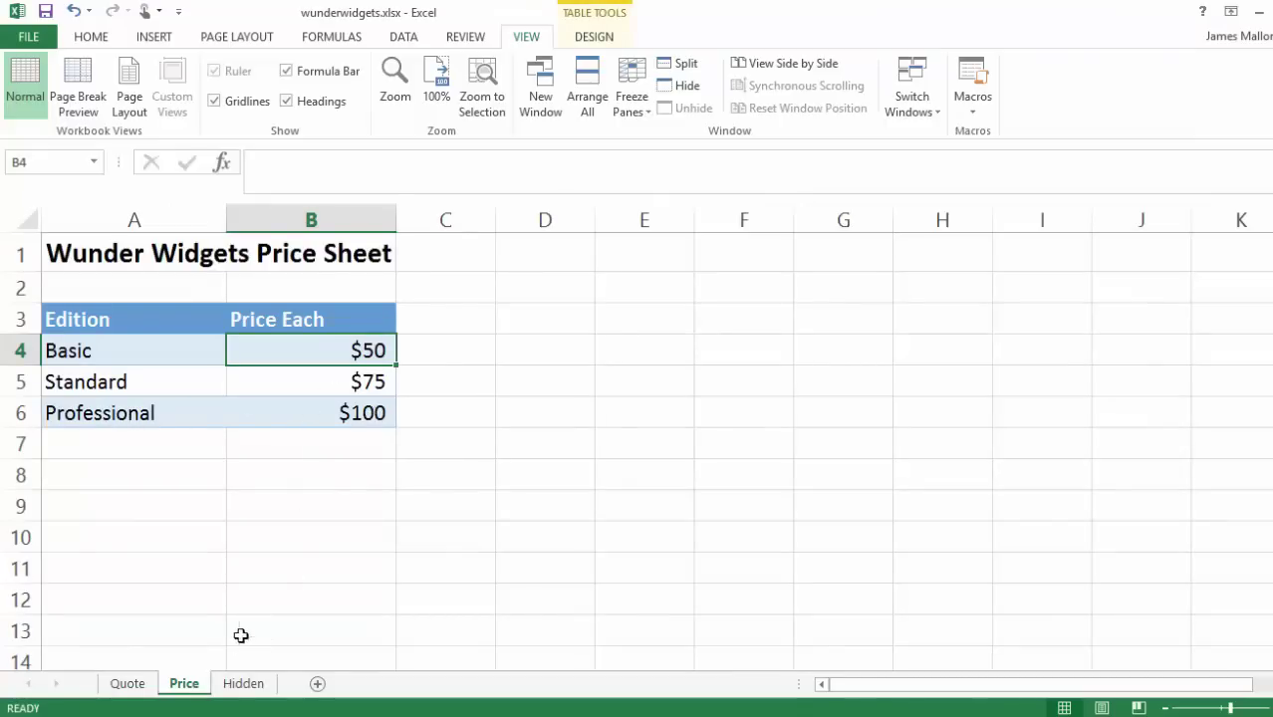
pyautogui.click(127, 683)
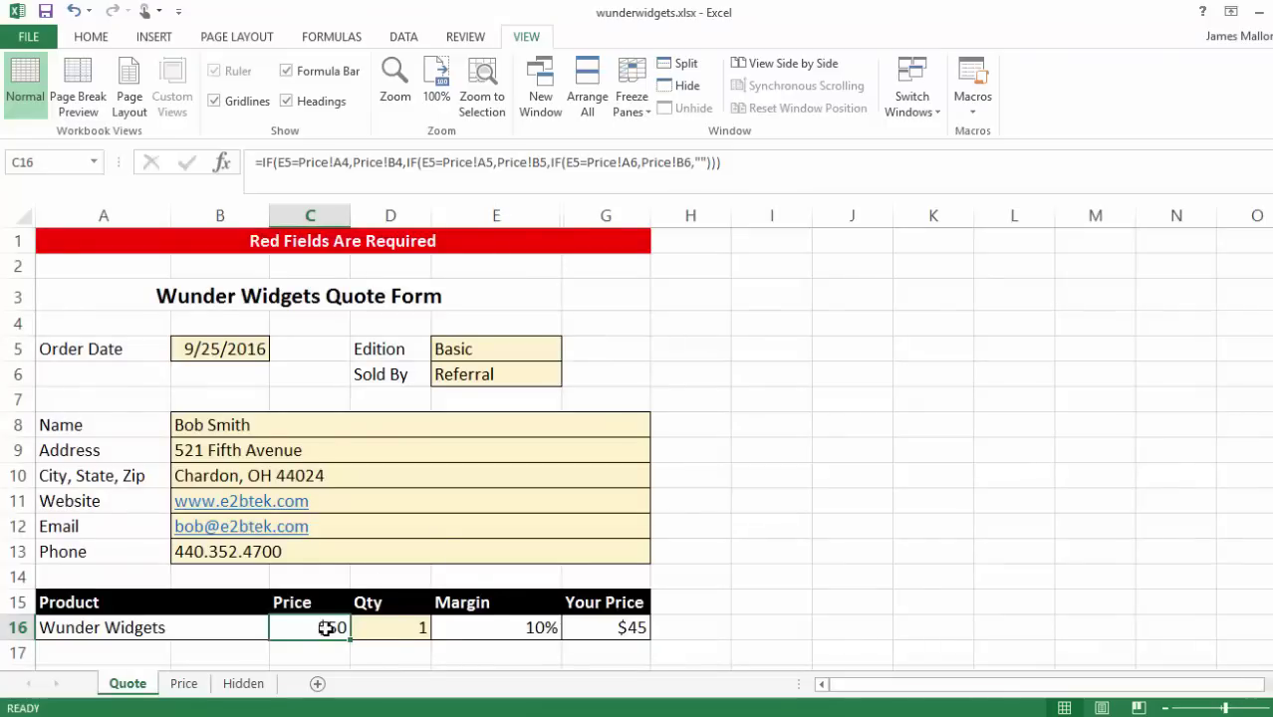
pyautogui.doubleClick(696, 161)
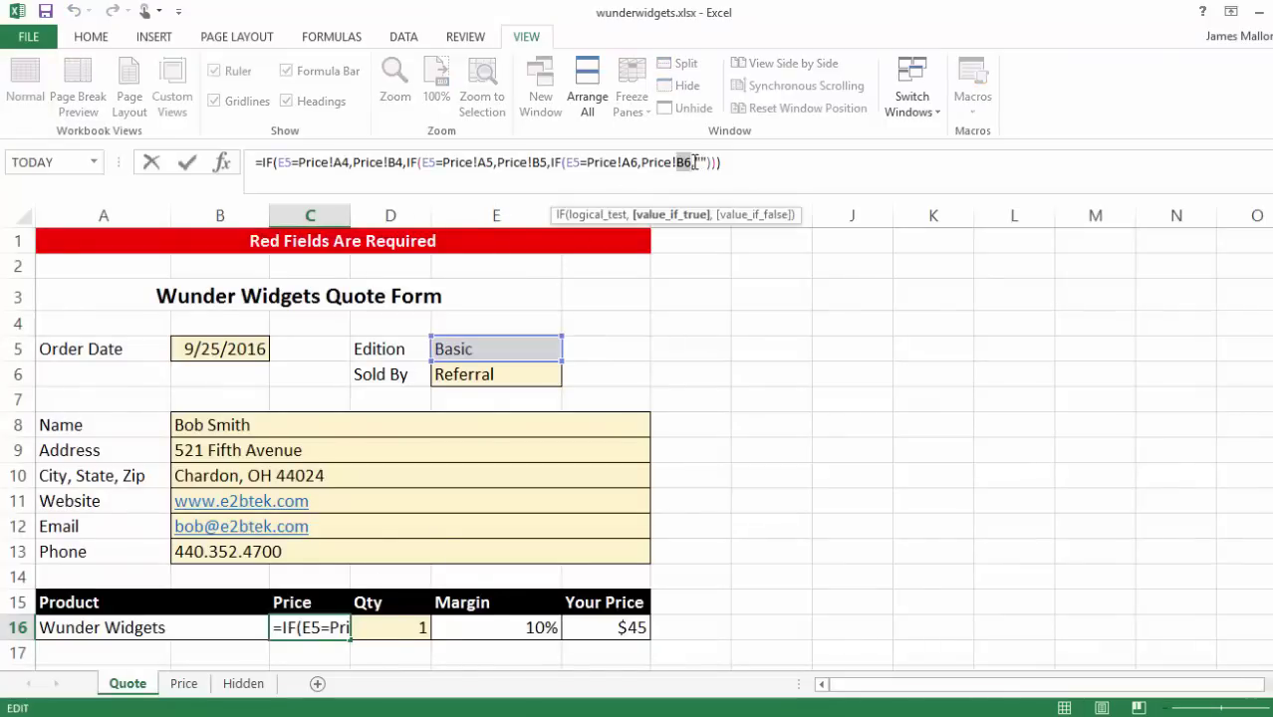
pyautogui.click(695, 161)
pyautogui.write('""')
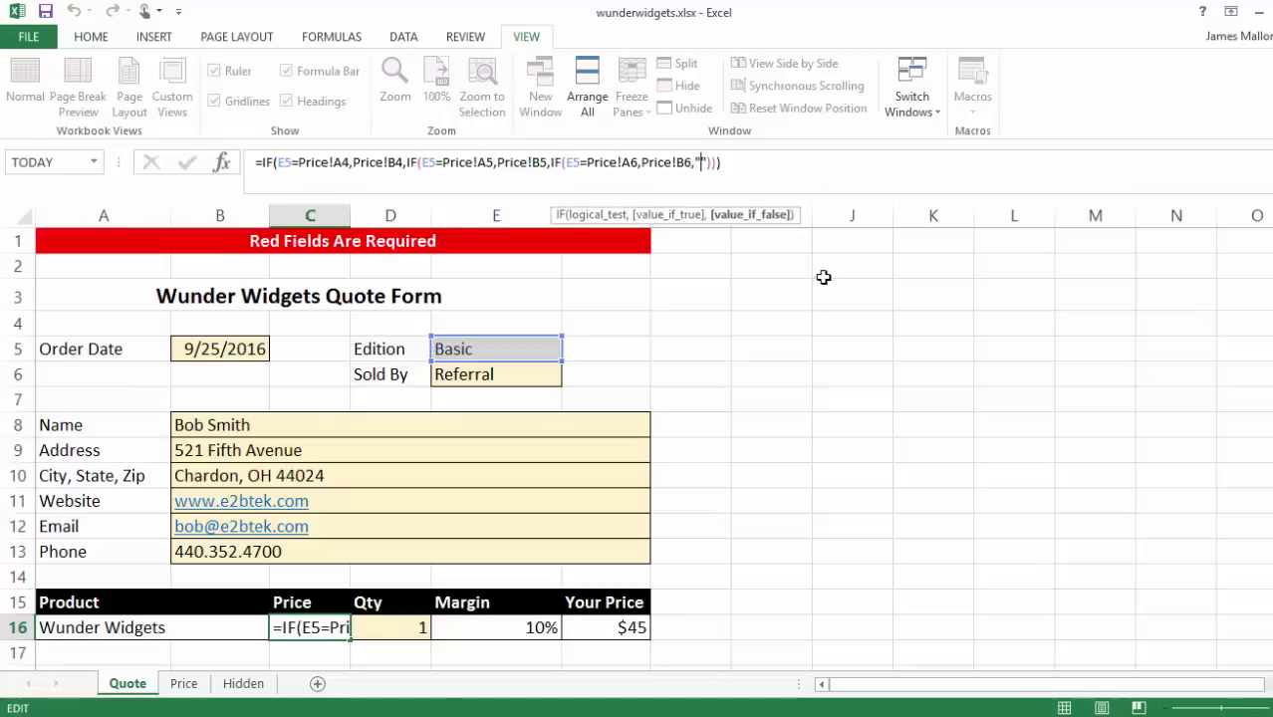
pyautogui.hotkey('ctrl', 'Return')
pyautogui.click(496, 353)
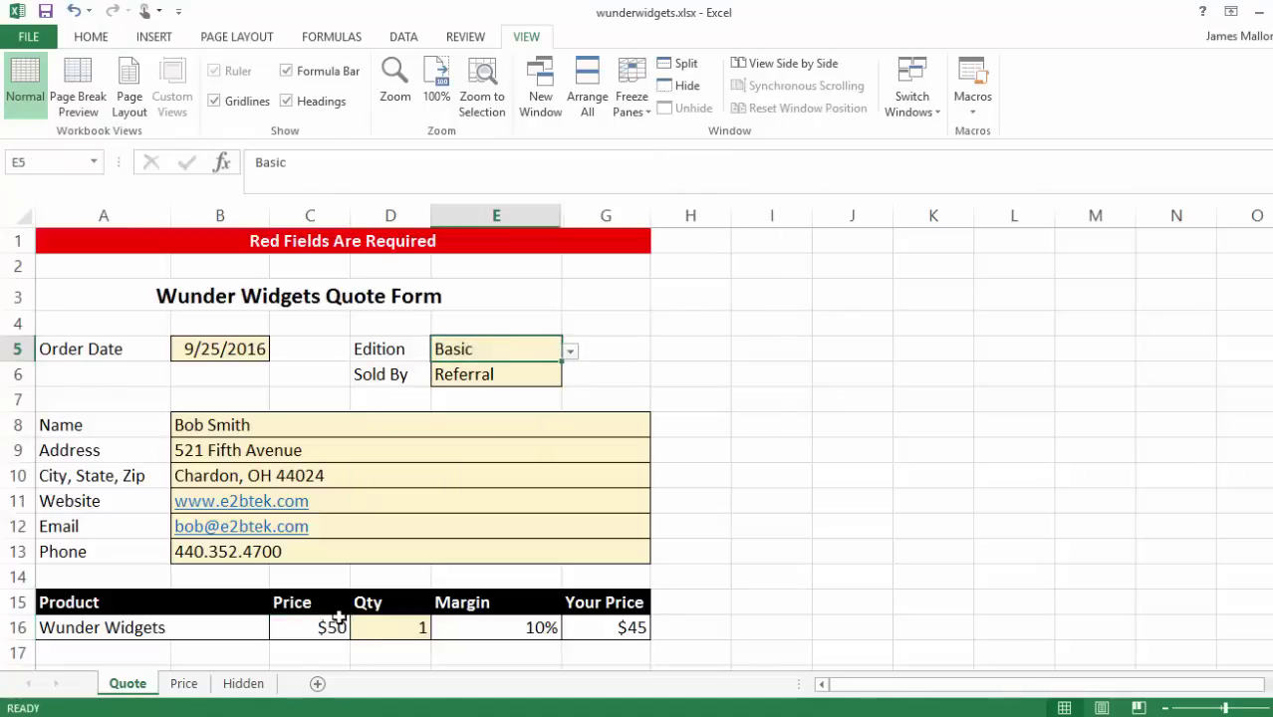
# Change the Edition in E5 to Standard, then to Professional, and select Qty cell D16
pyautogui.click(570, 352)
pyautogui.click(502, 389)
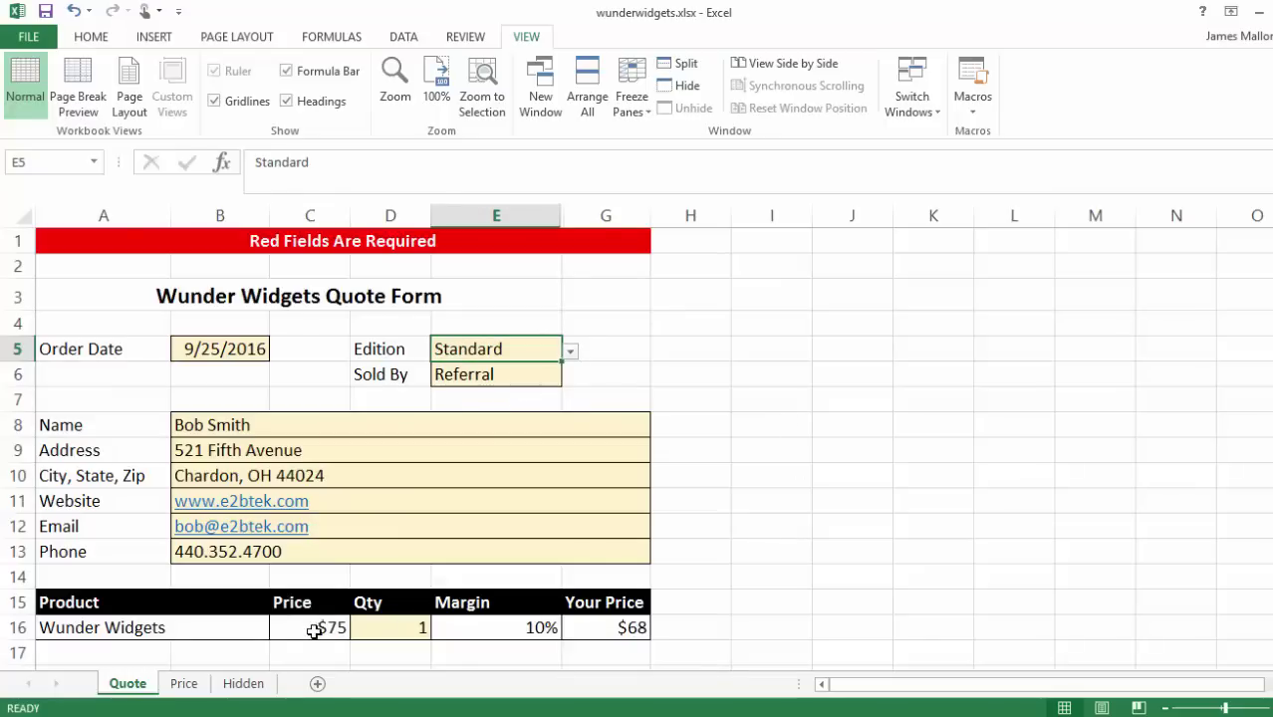
pyautogui.click(568, 352)
pyautogui.click(526, 399)
pyautogui.click(419, 629)
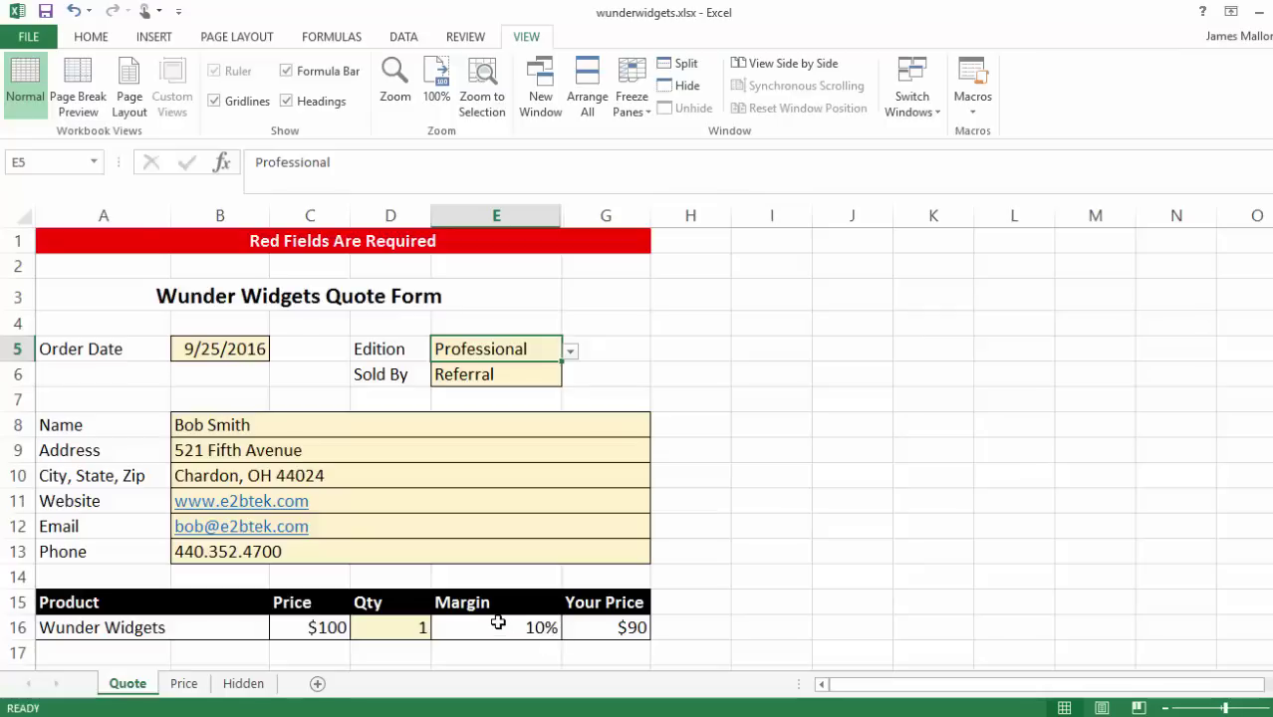
pyautogui.click(410, 627)
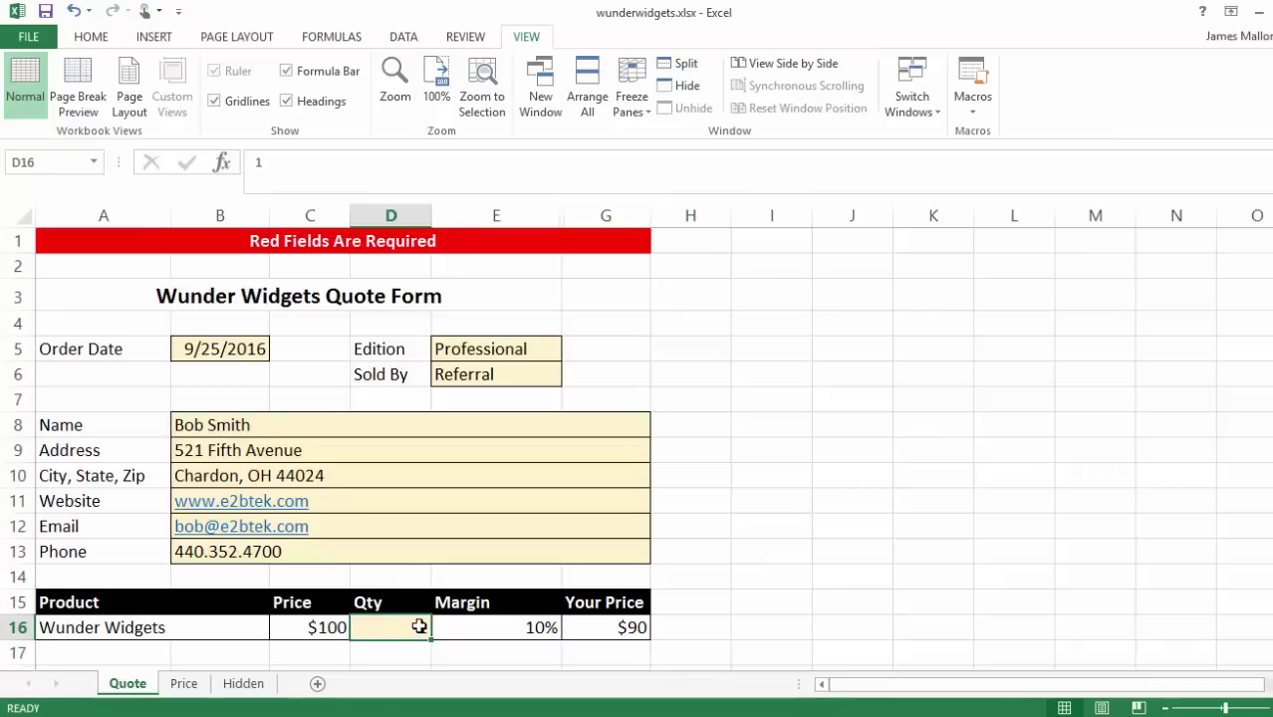
# Enter 12 as the quantity in D16
pyautogui.write('12')
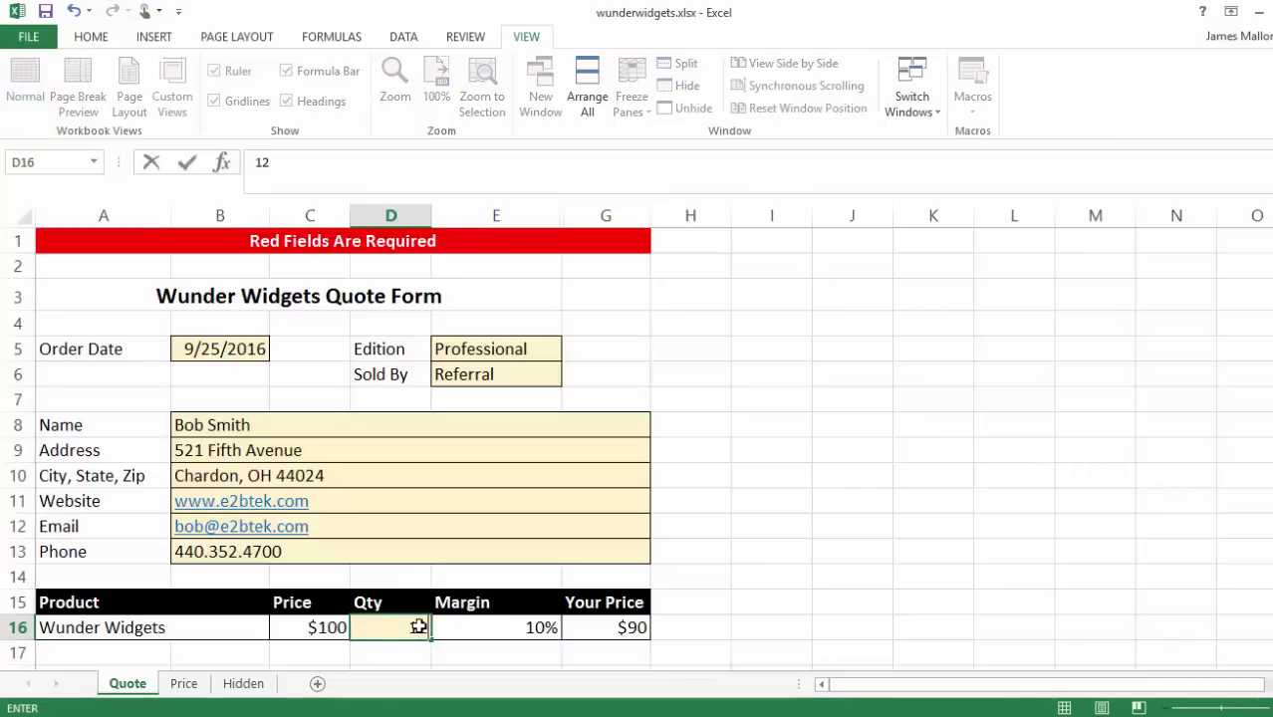
pyautogui.press('Return')
pyautogui.click(418, 626)
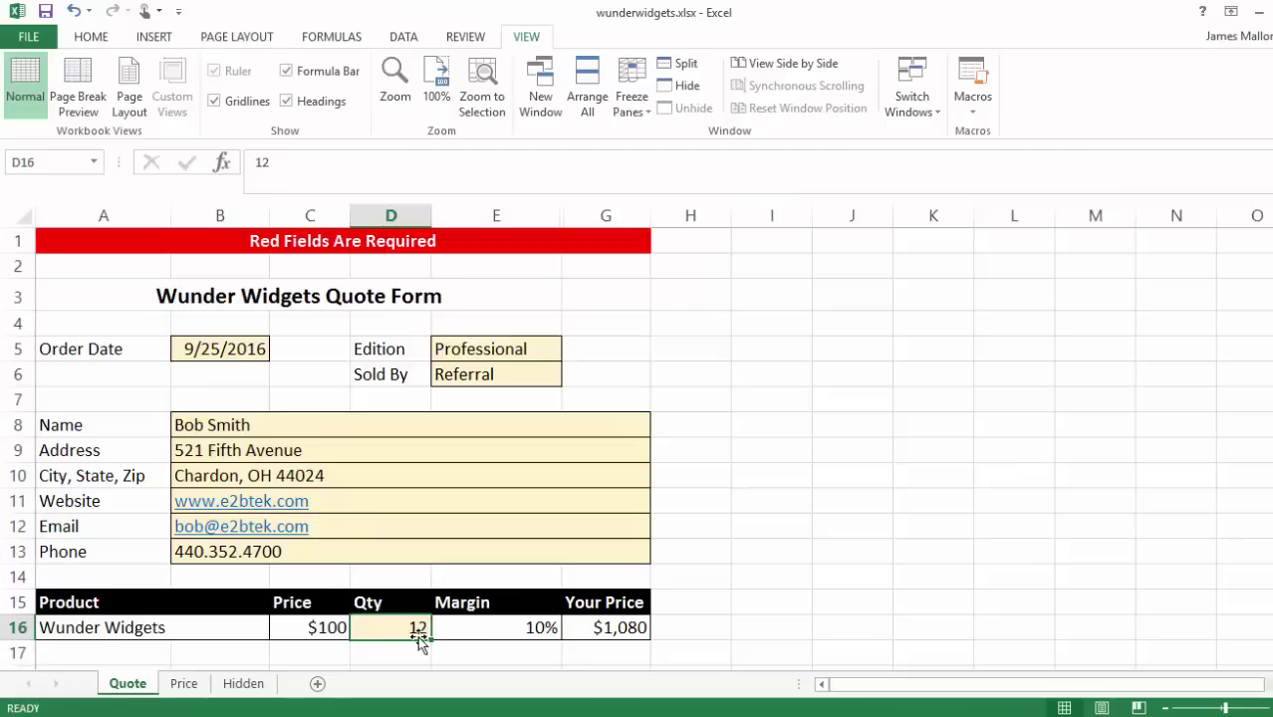
# Restrict D16 with Data Validation to whole numbers from a minimum of 1 to a maximum of 20
pyautogui.click(403, 36)
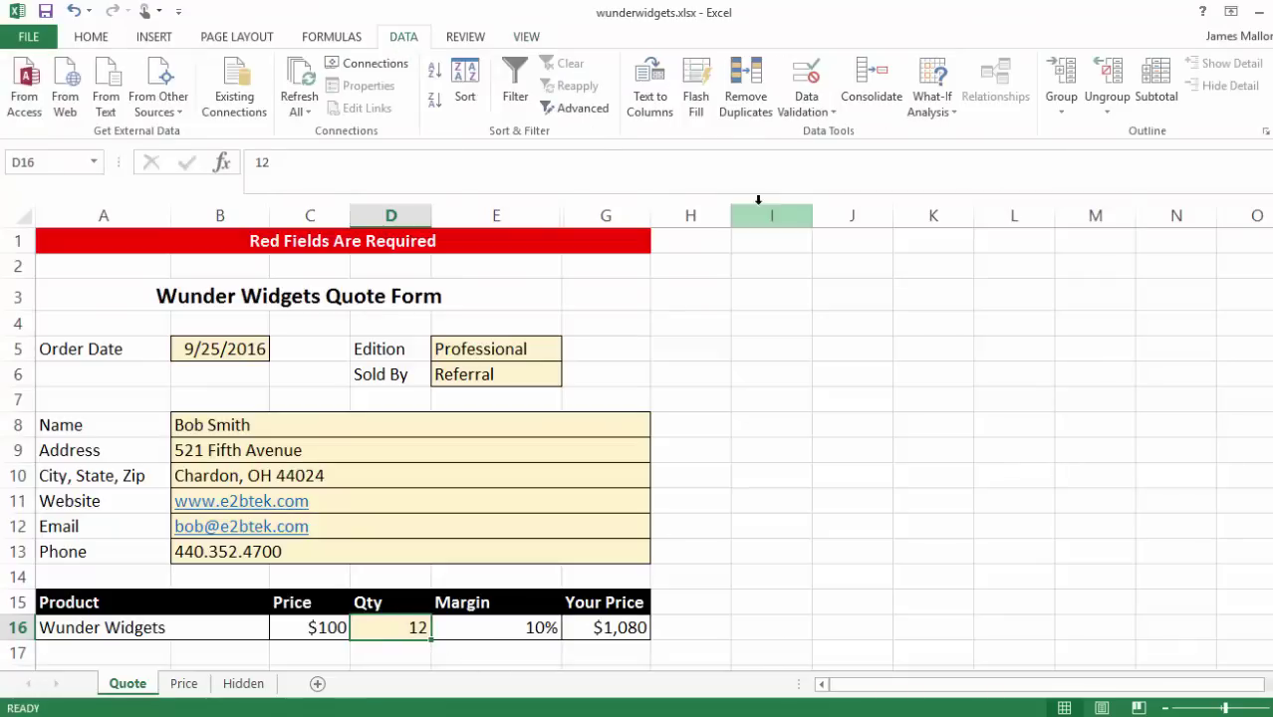
pyautogui.click(807, 109)
pyautogui.click(859, 135)
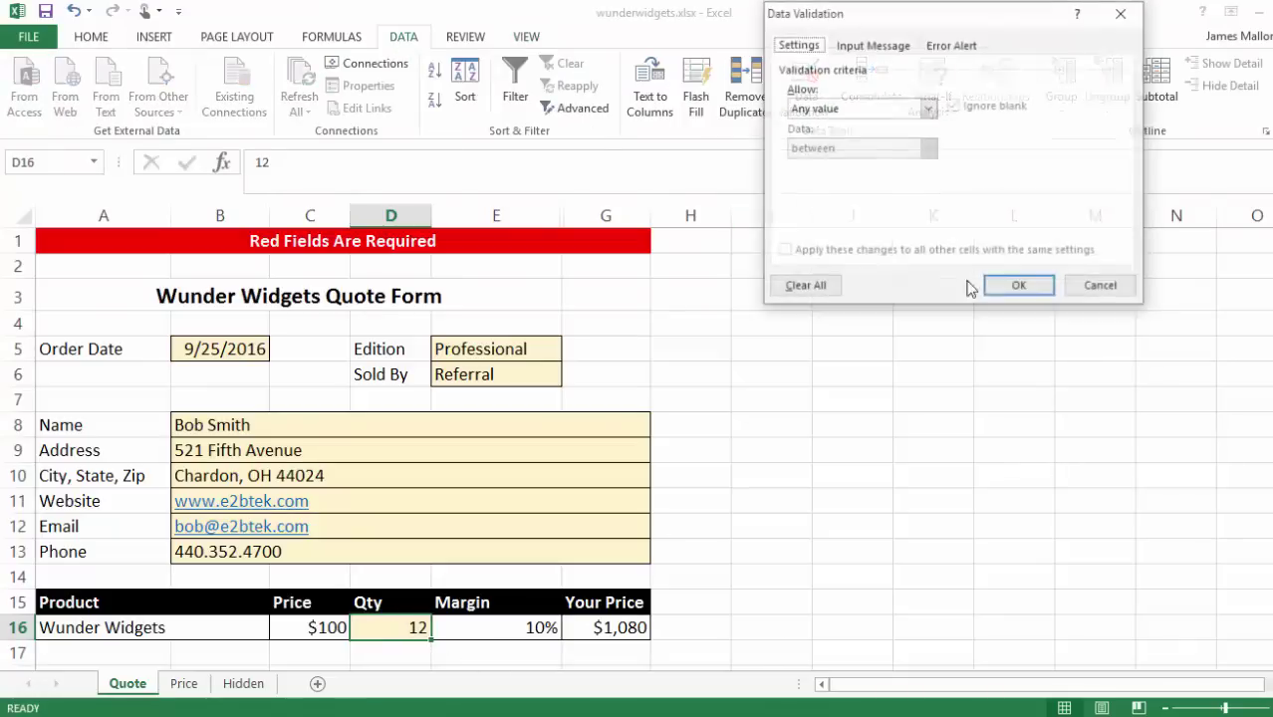
pyautogui.click(927, 109)
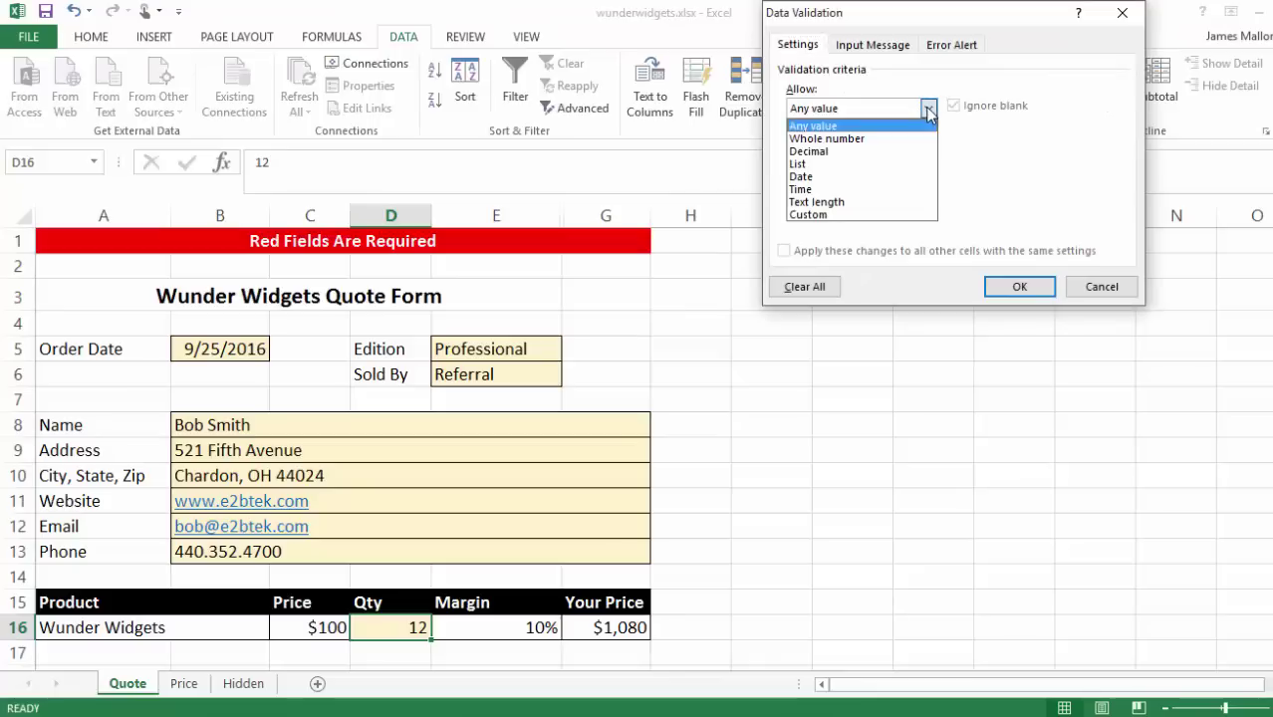
pyautogui.click(893, 138)
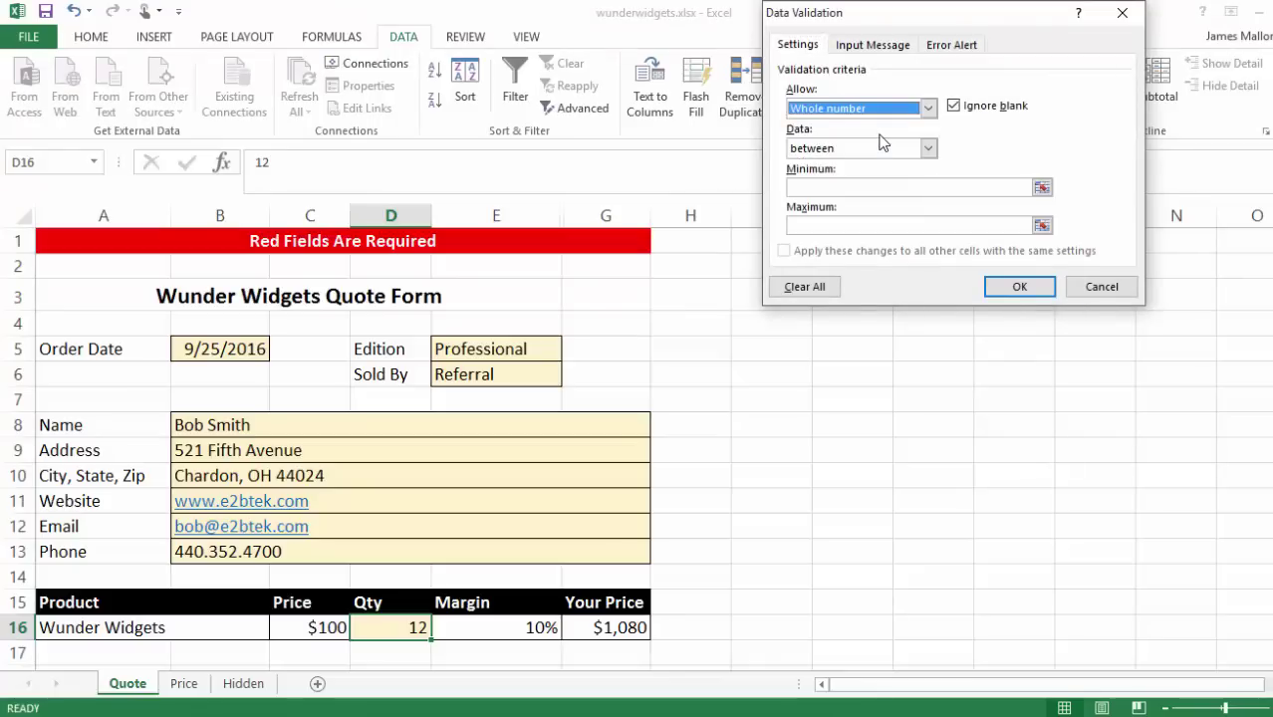
pyautogui.click(897, 184)
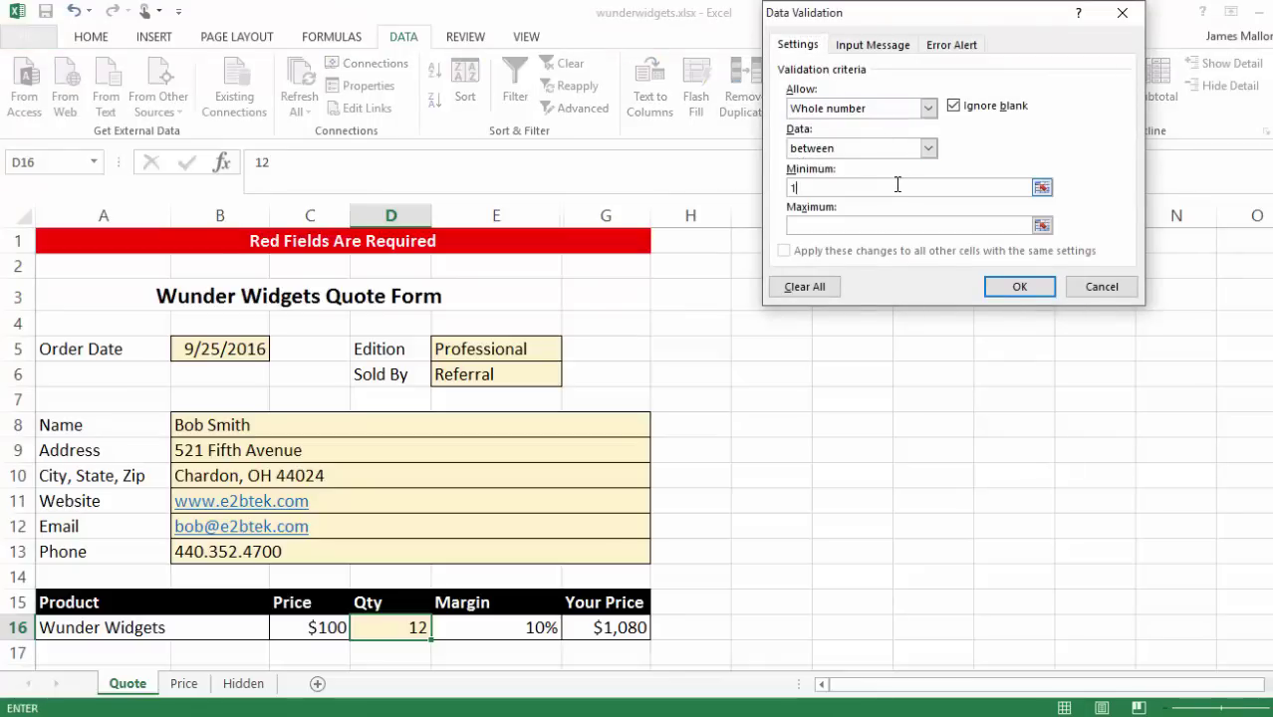
pyautogui.click(889, 226)
pyautogui.write('20')
pyautogui.click(1020, 286)
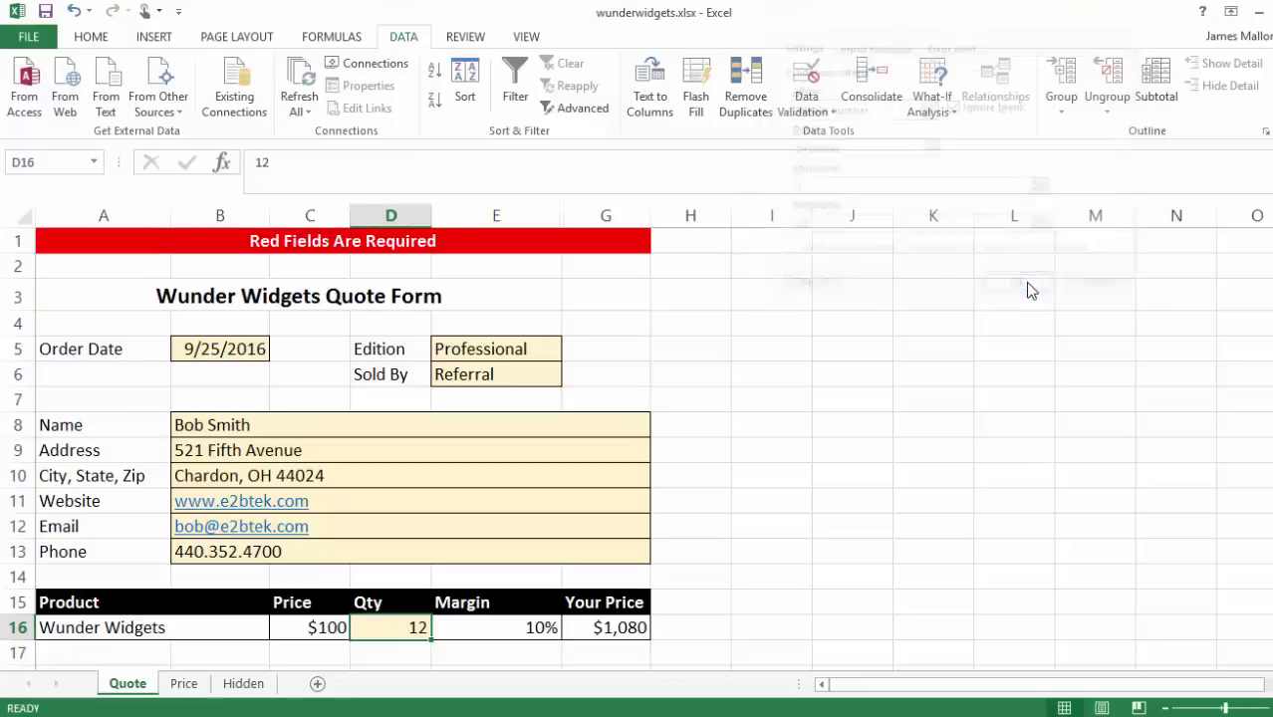
# Enter 21 in the Qty cell D16 to confirm the rule rejects it
pyautogui.click(909, 480)
pyautogui.click(417, 631)
pyautogui.write('21')
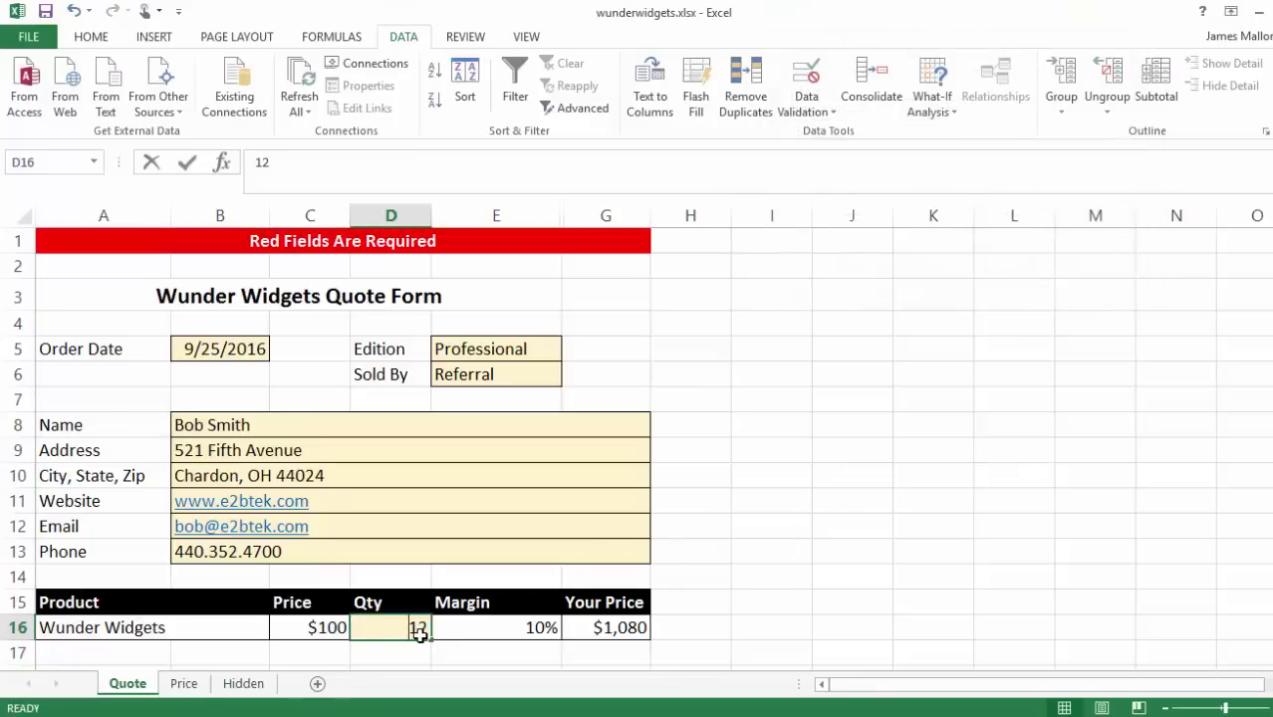
pyautogui.press('Return')
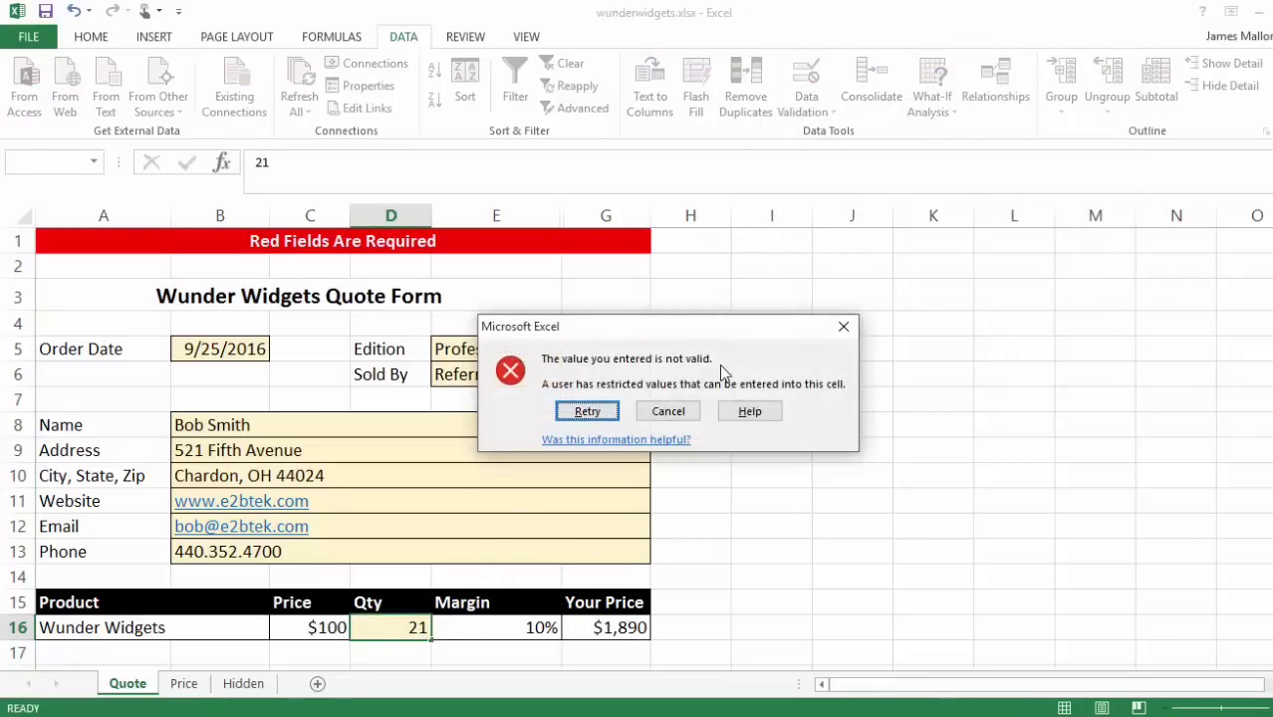
# Cancel the rejected entry and give D16 a 'Valid Values' input message for 1-20
pyautogui.click(682, 412)
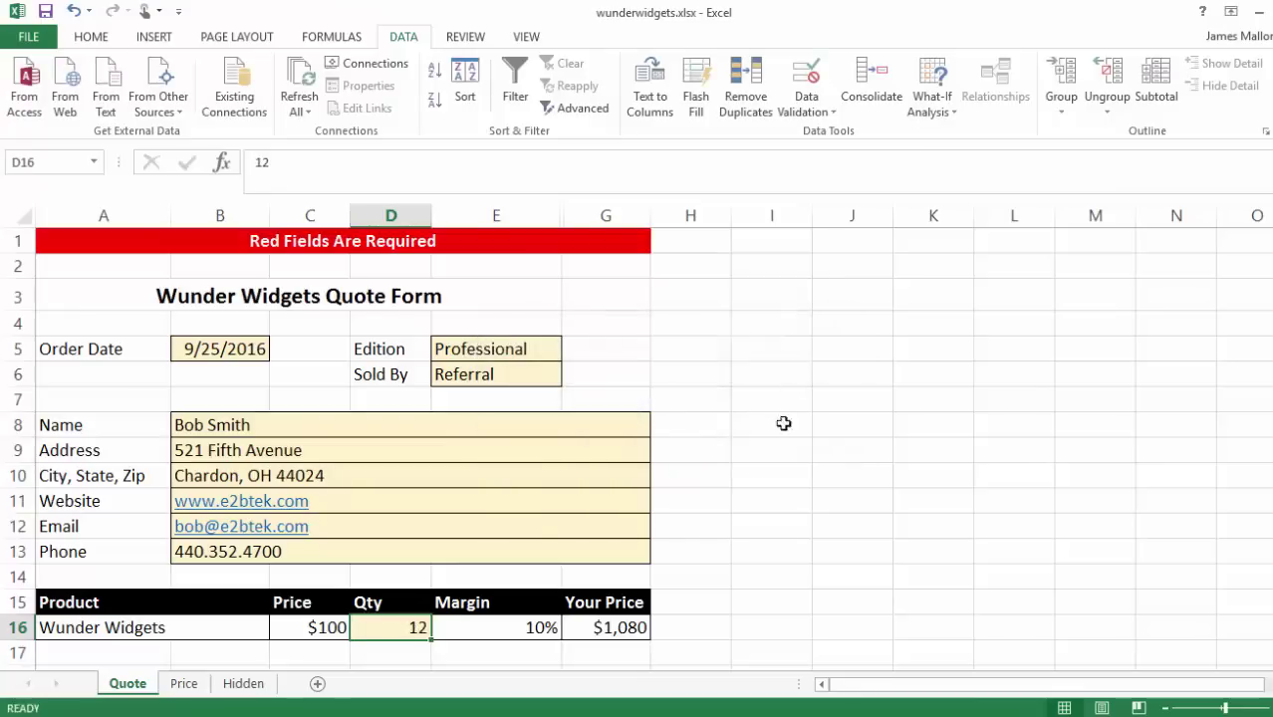
pyautogui.click(818, 115)
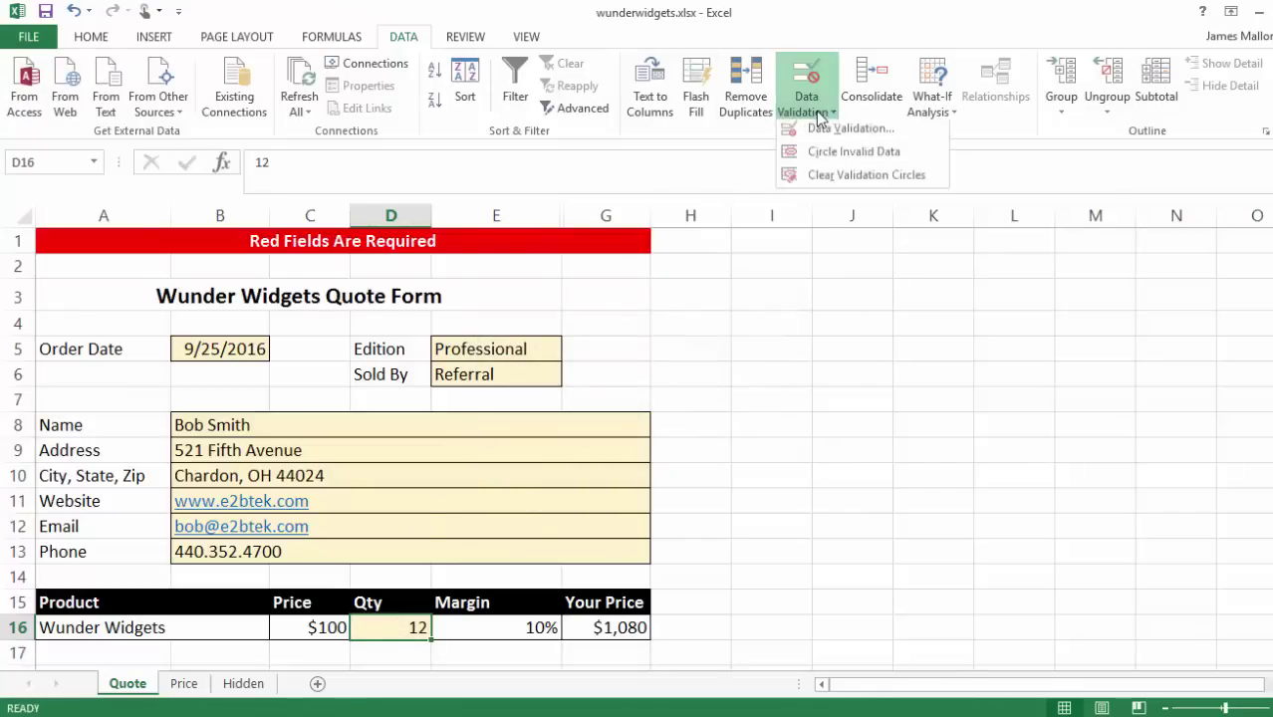
pyautogui.click(834, 130)
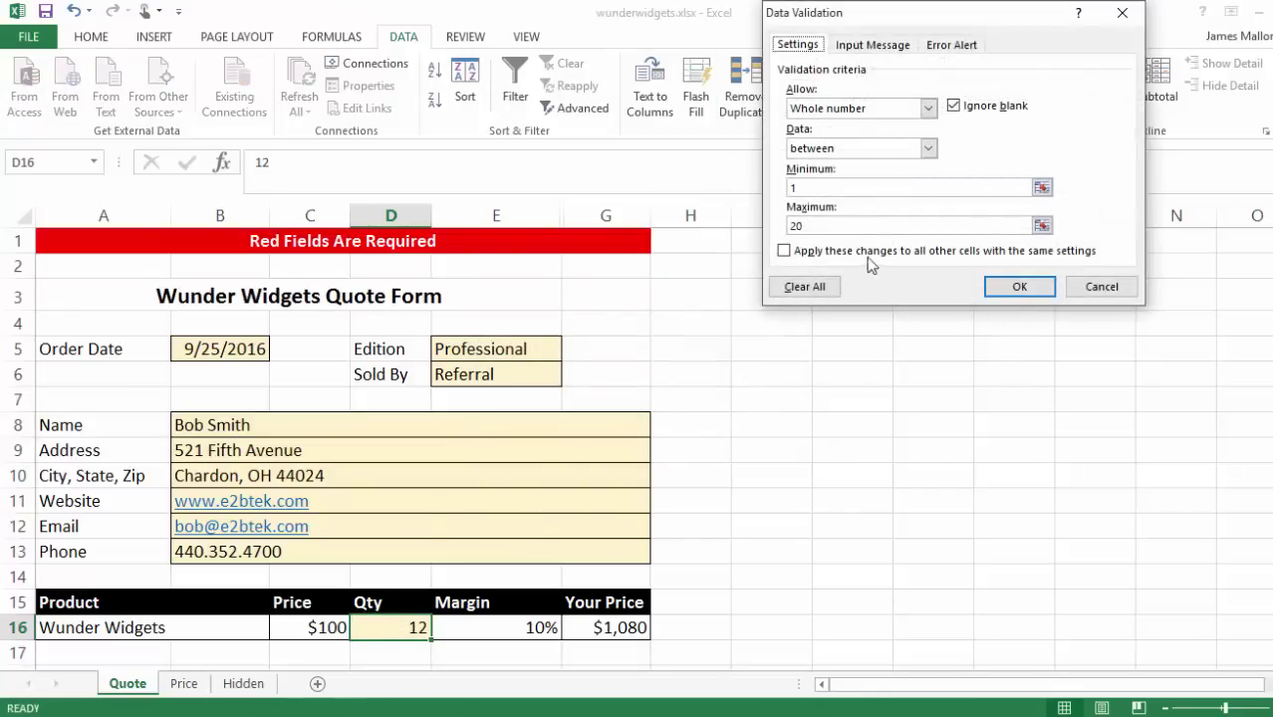
pyautogui.click(874, 47)
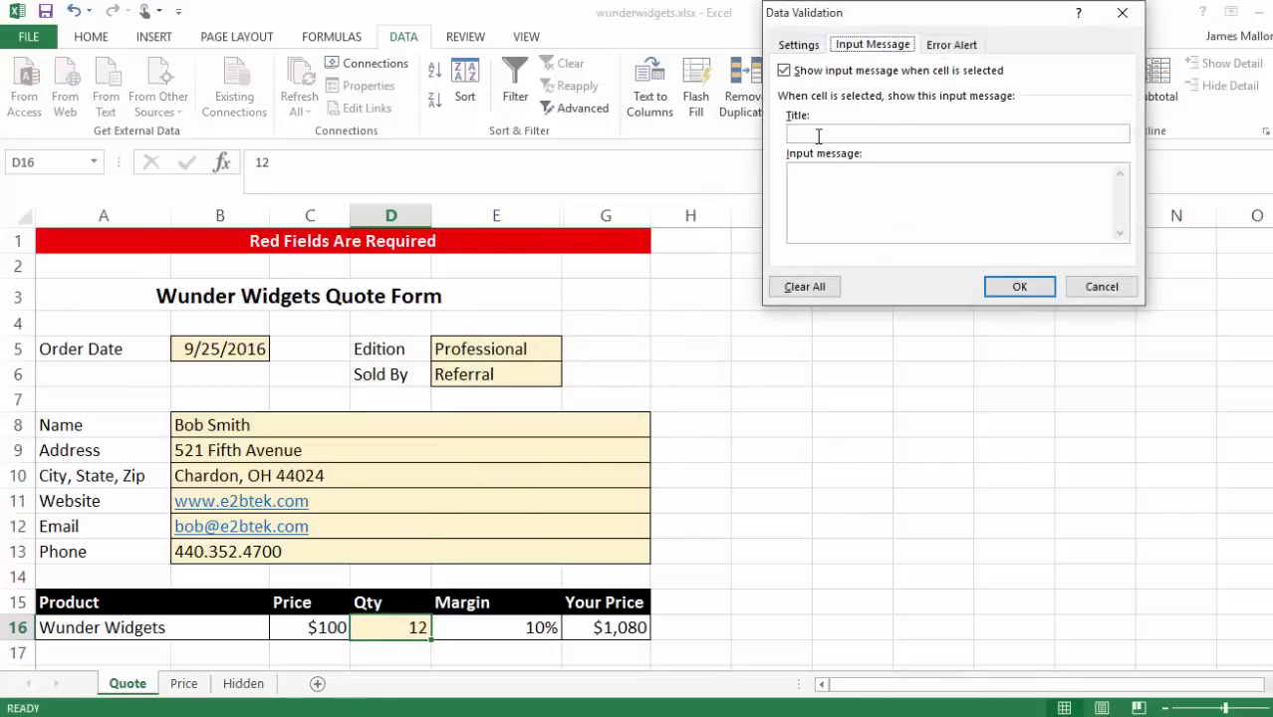
pyautogui.click(818, 135)
pyautogui.write('Valid Values')
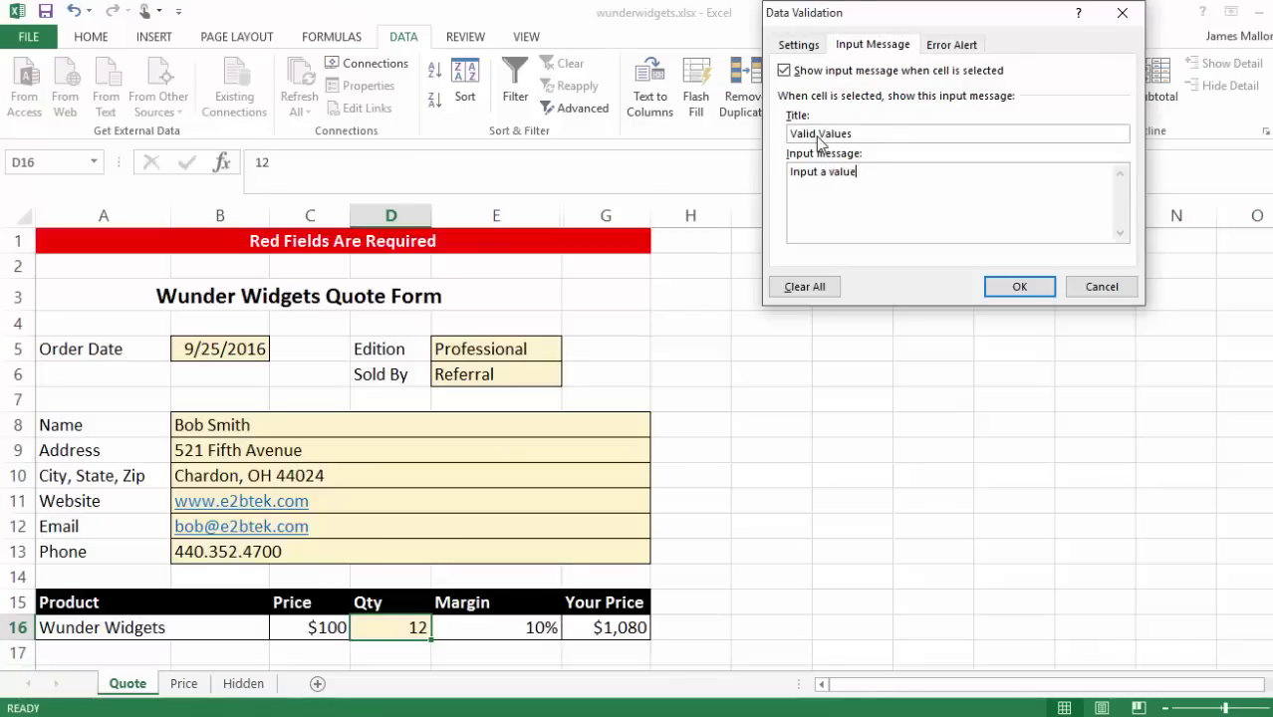
pyautogui.write('n 1-20')
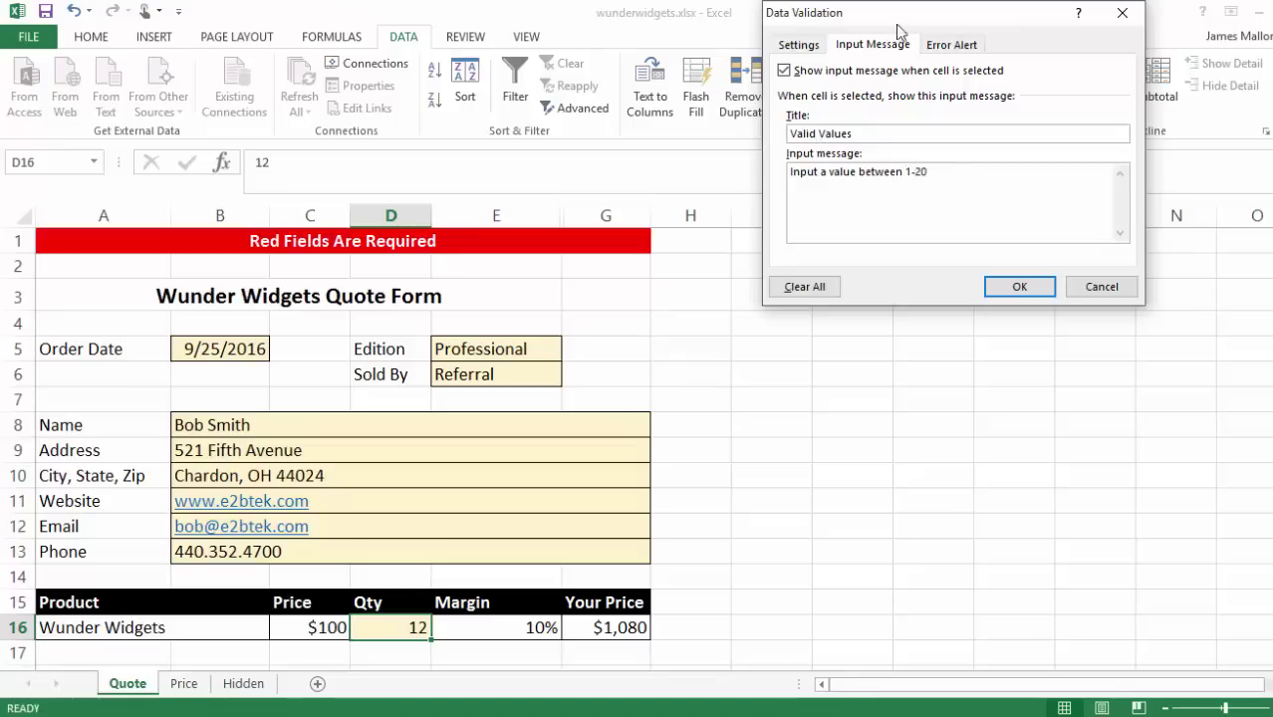
# Add a Warning-style 'Invalid Number' error alert for numbers outside 1 to 20
pyautogui.click(936, 43)
pyautogui.click(964, 205)
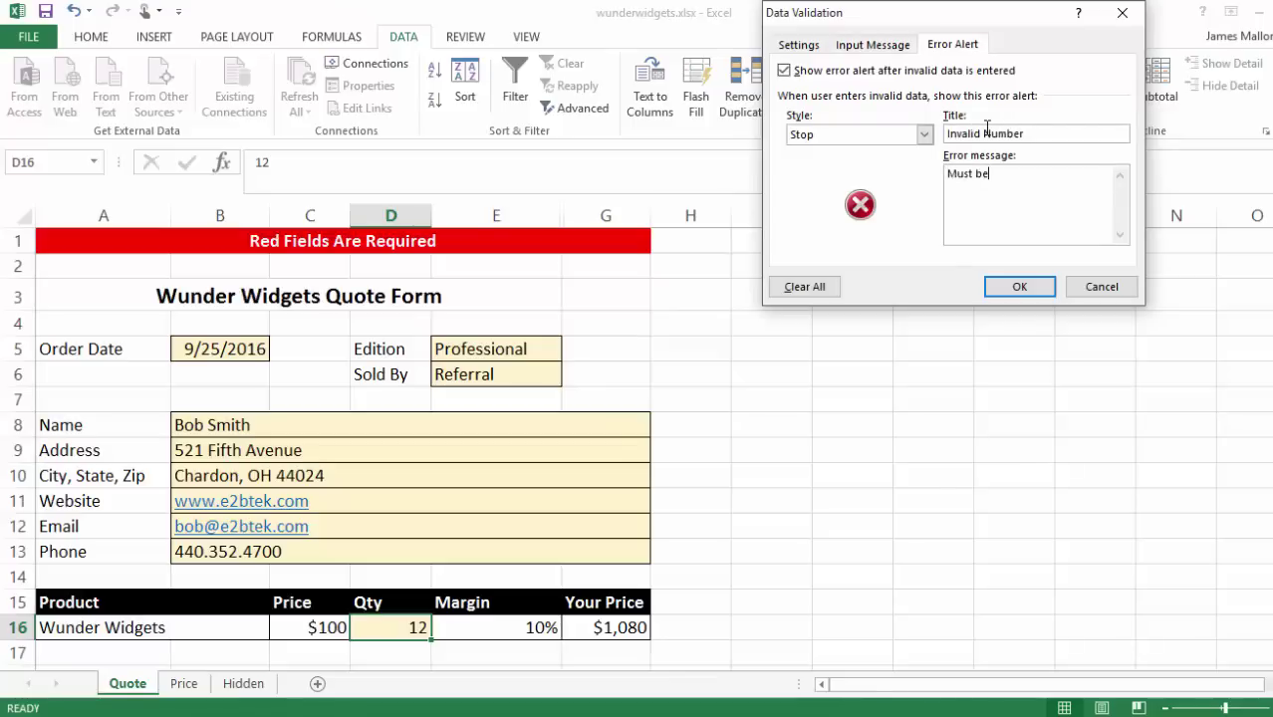
pyautogui.write('mber between 1 and 20.')
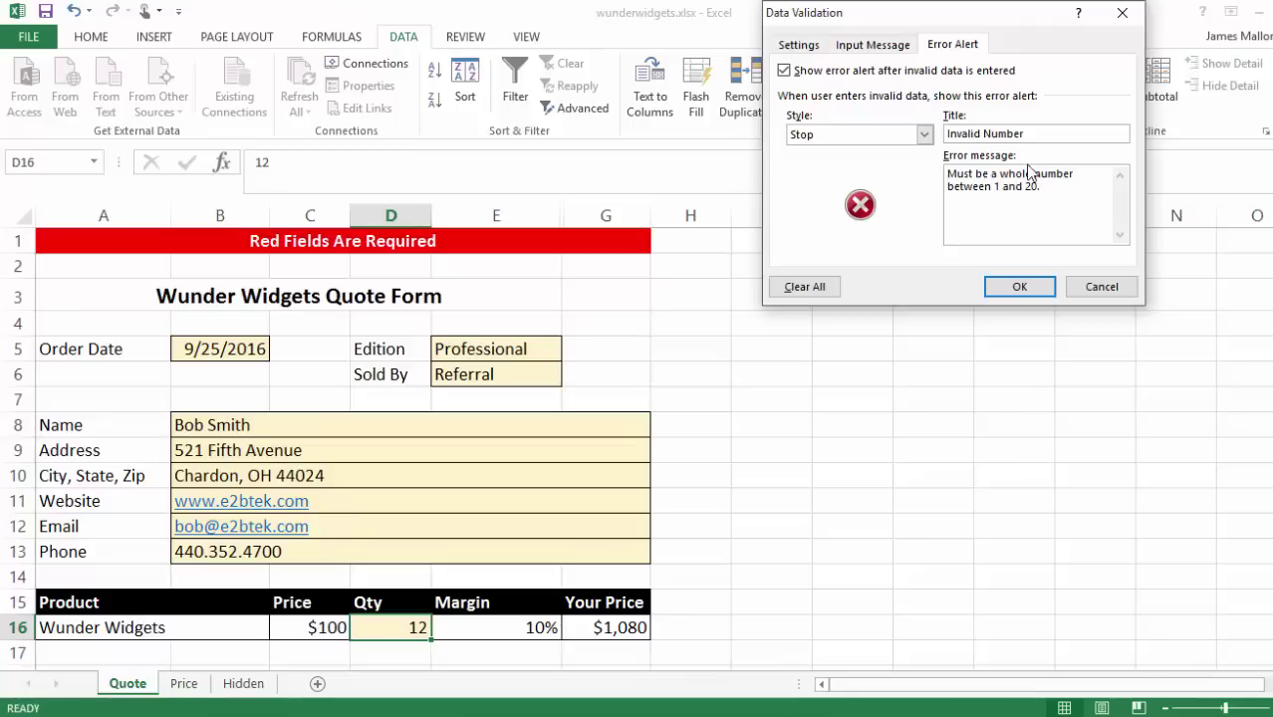
pyautogui.click(923, 135)
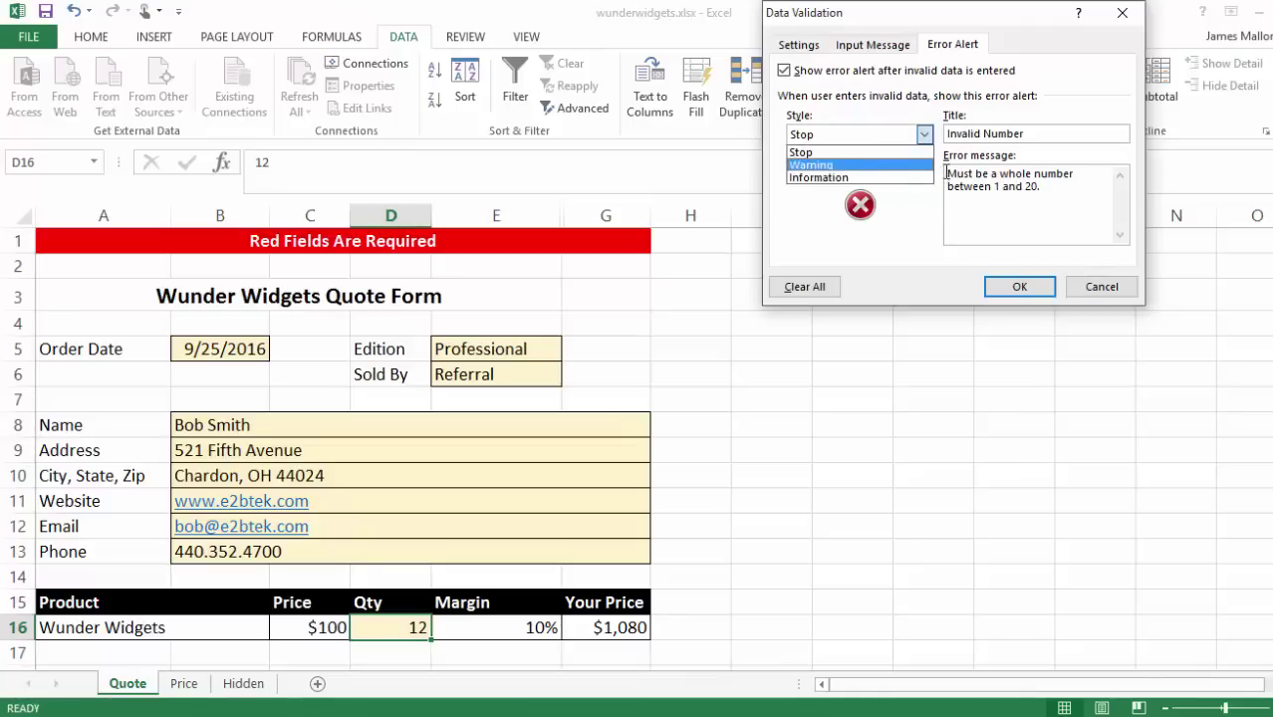
pyautogui.click(893, 166)
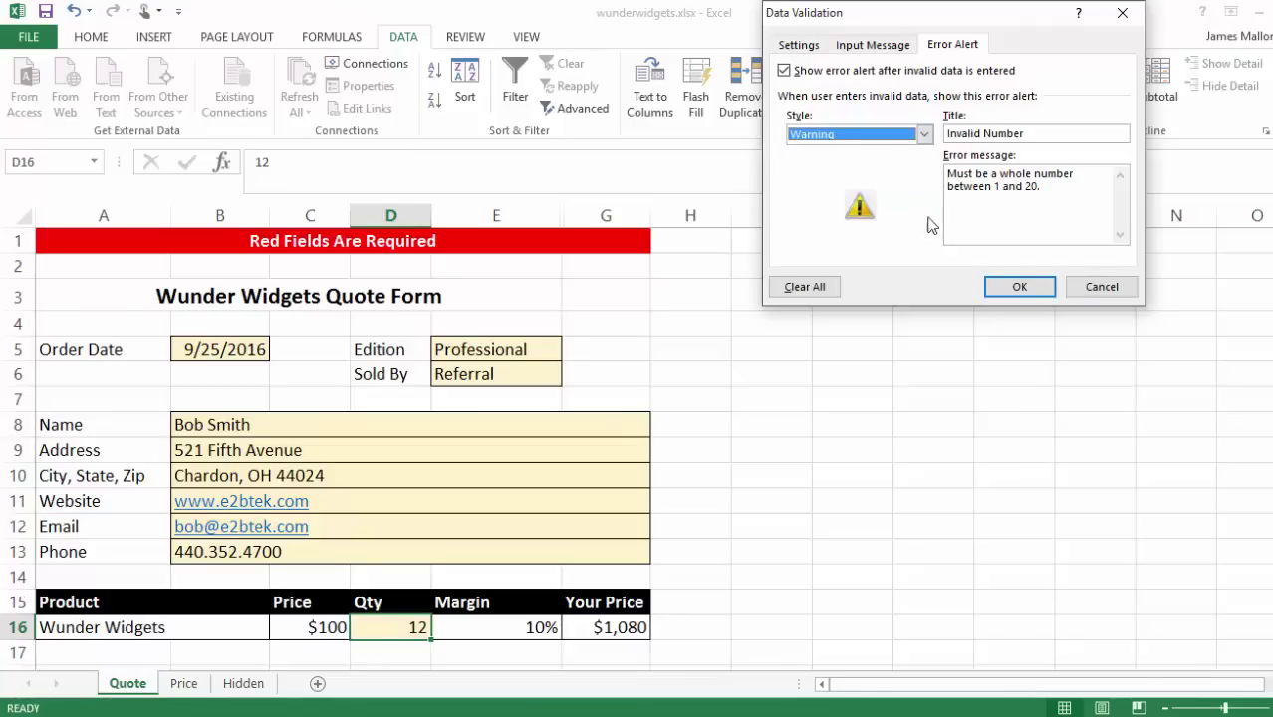
pyautogui.click(1026, 288)
pyautogui.click(932, 426)
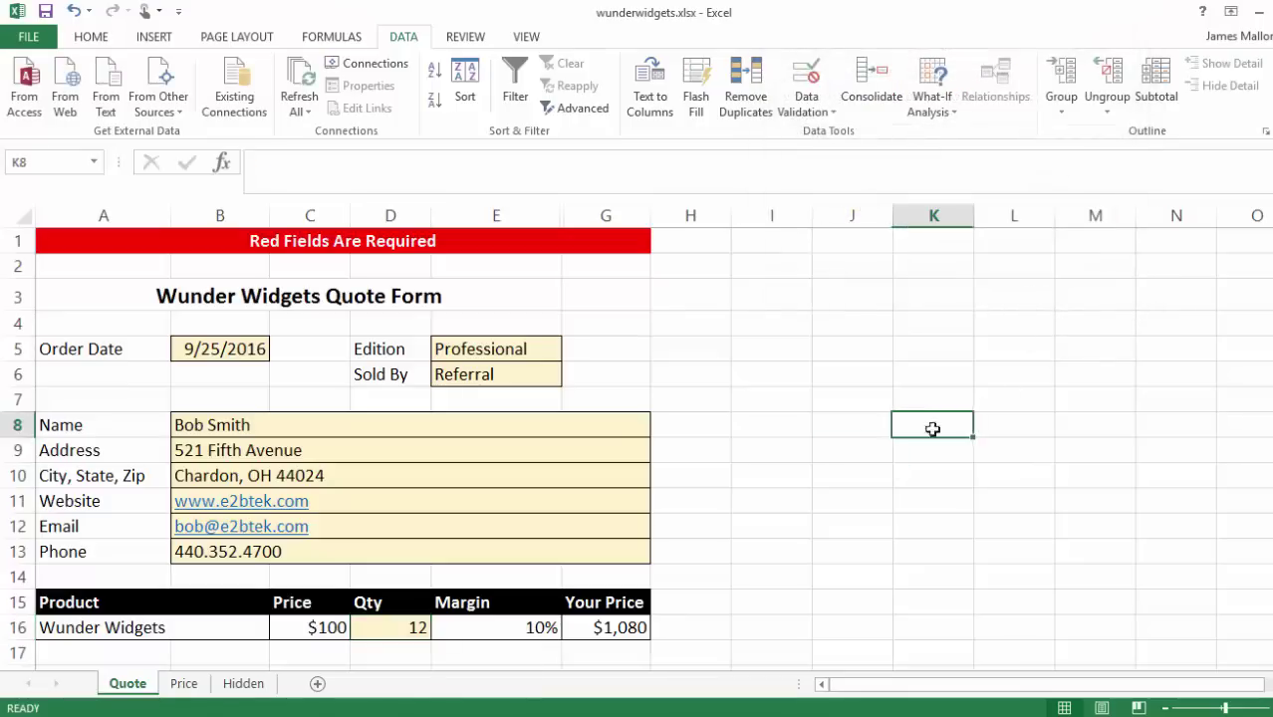
pyautogui.scroll(-2, 796, 458)
# Check D16's input message, then enter 21 and reject it at the warning
pyautogui.click(386, 469)
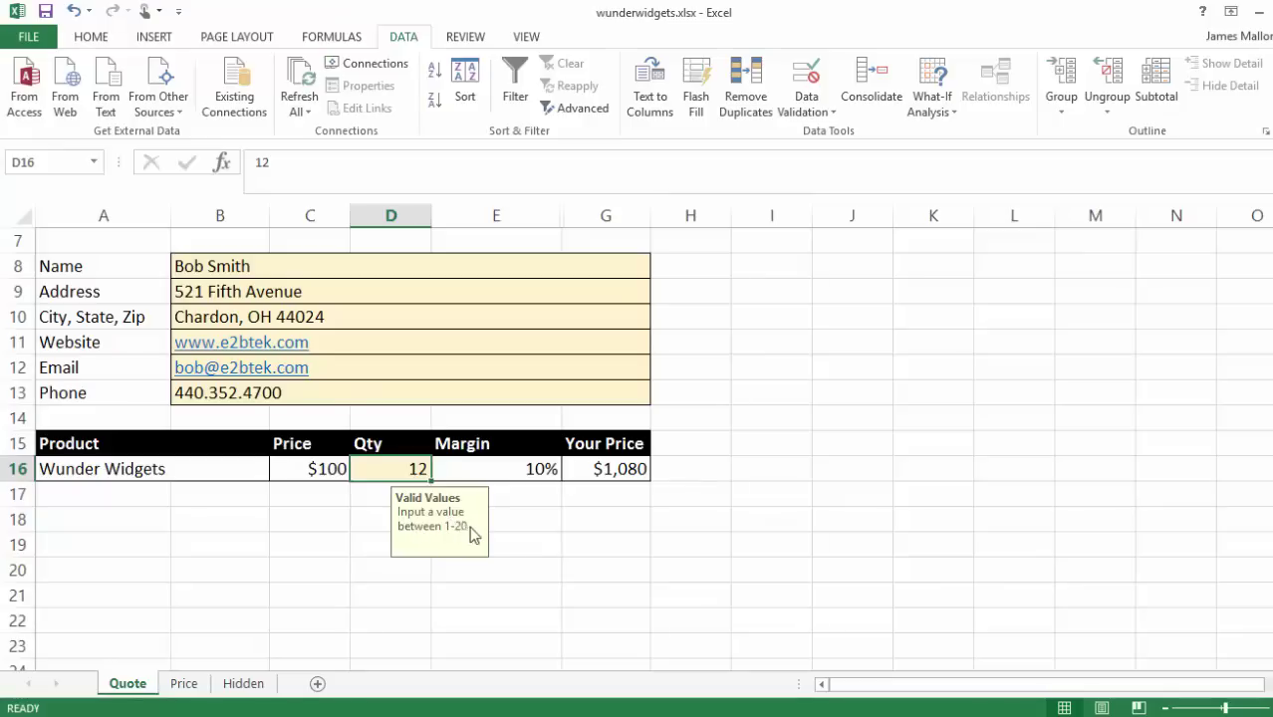
pyautogui.click(605, 543)
pyautogui.click(420, 472)
pyautogui.write('21')
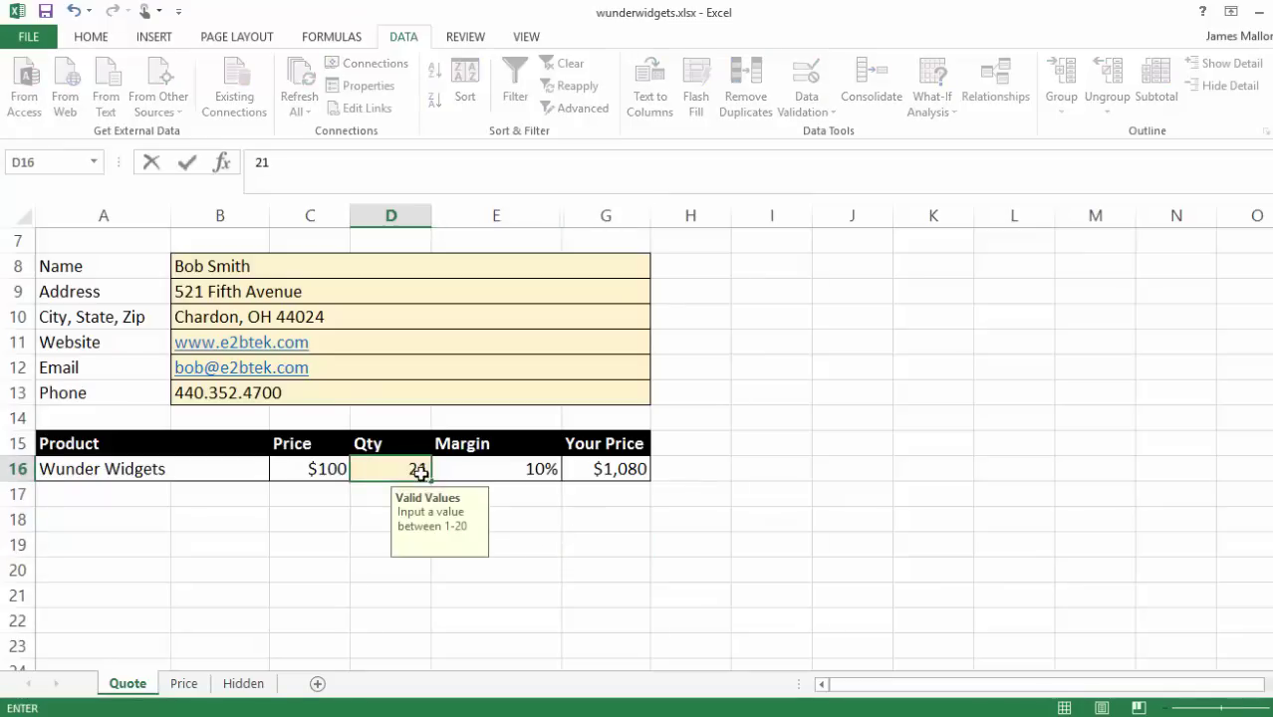
pyautogui.press('Return')
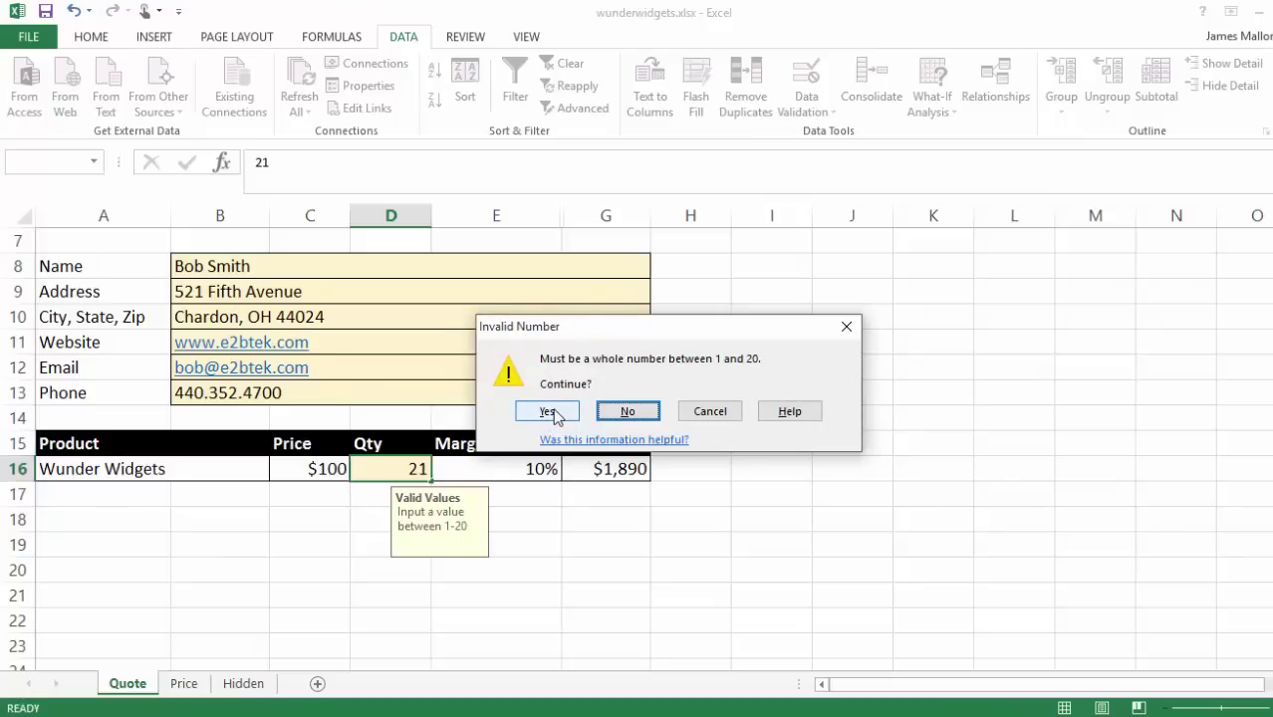
pyautogui.click(627, 410)
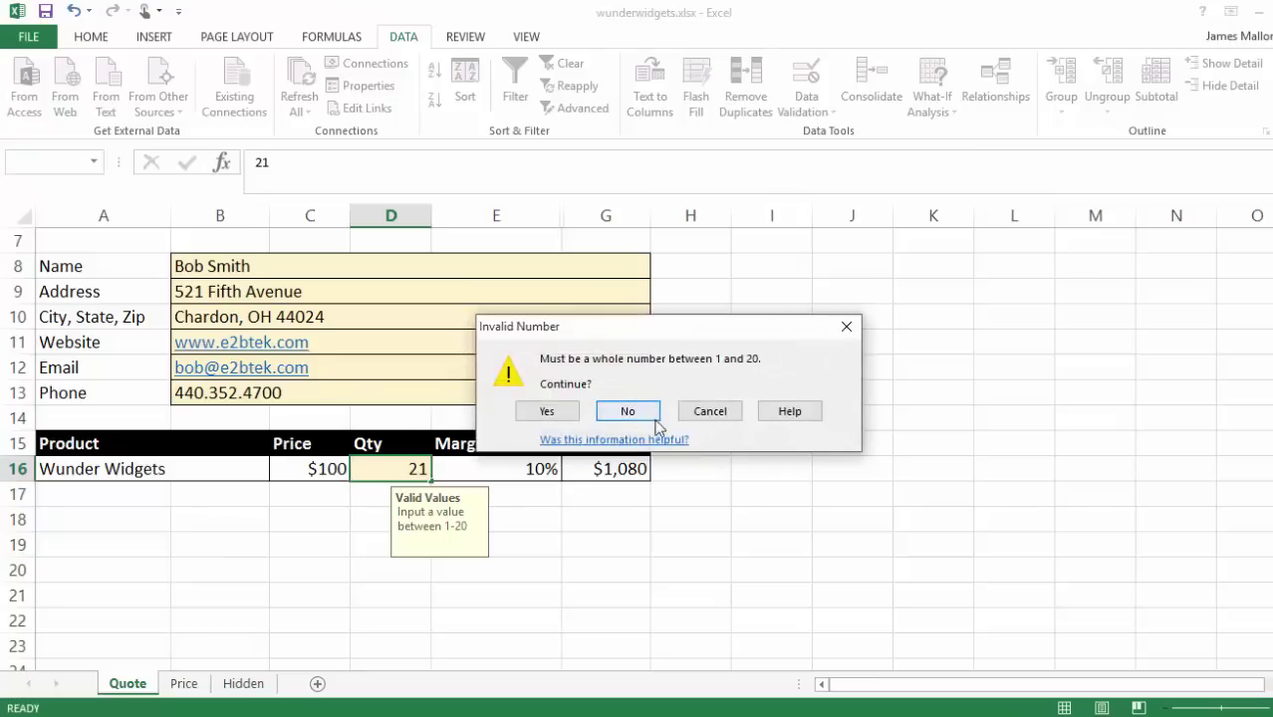
pyautogui.click(642, 412)
# Replace the quantity in D16 with 1 so Your Price shows $90
pyautogui.moveTo(390, 473); pyautogui.dragTo(444, 463)
pyautogui.write('1')
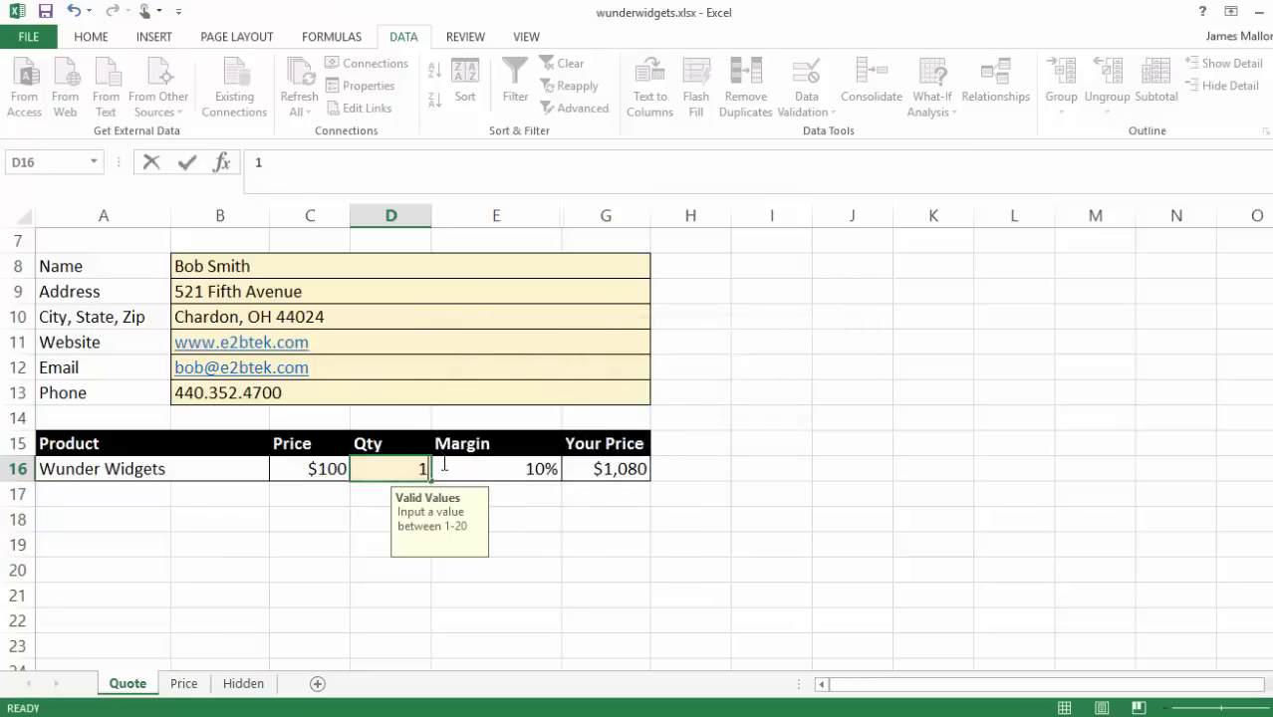
pyautogui.press('Return')
pyautogui.click(914, 494)
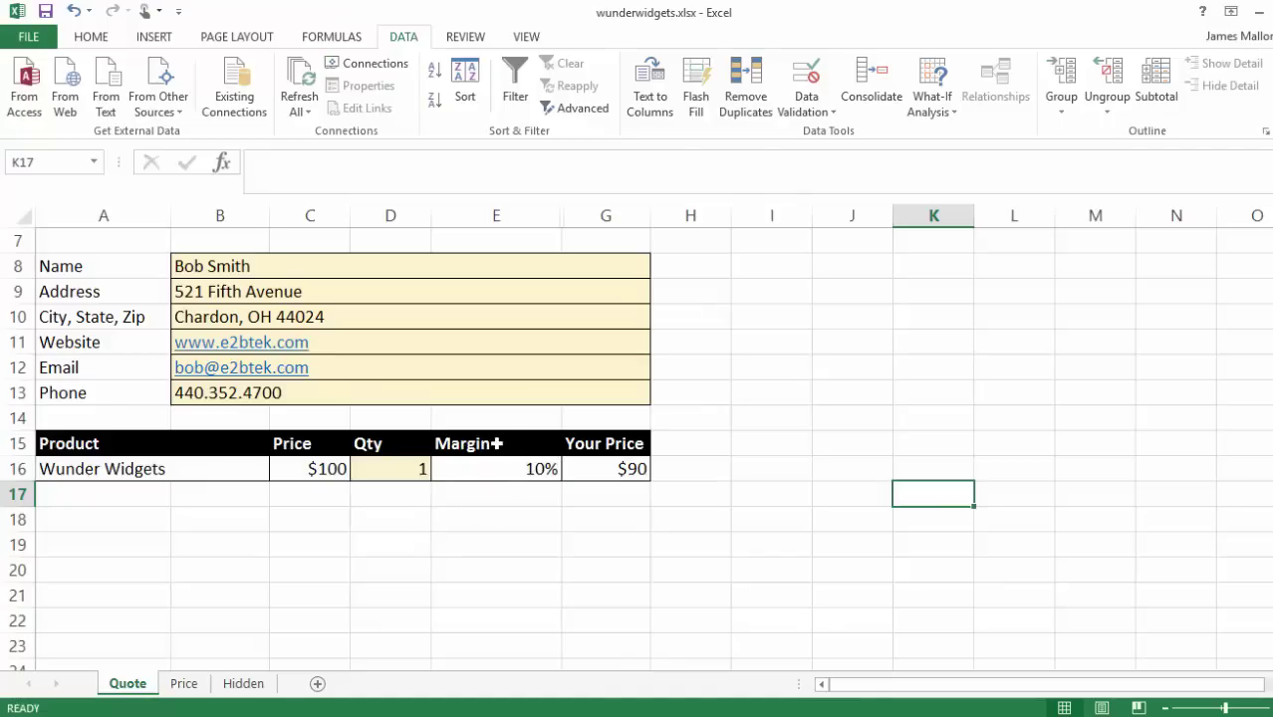
pyautogui.click(496, 443)
pyautogui.click(511, 470)
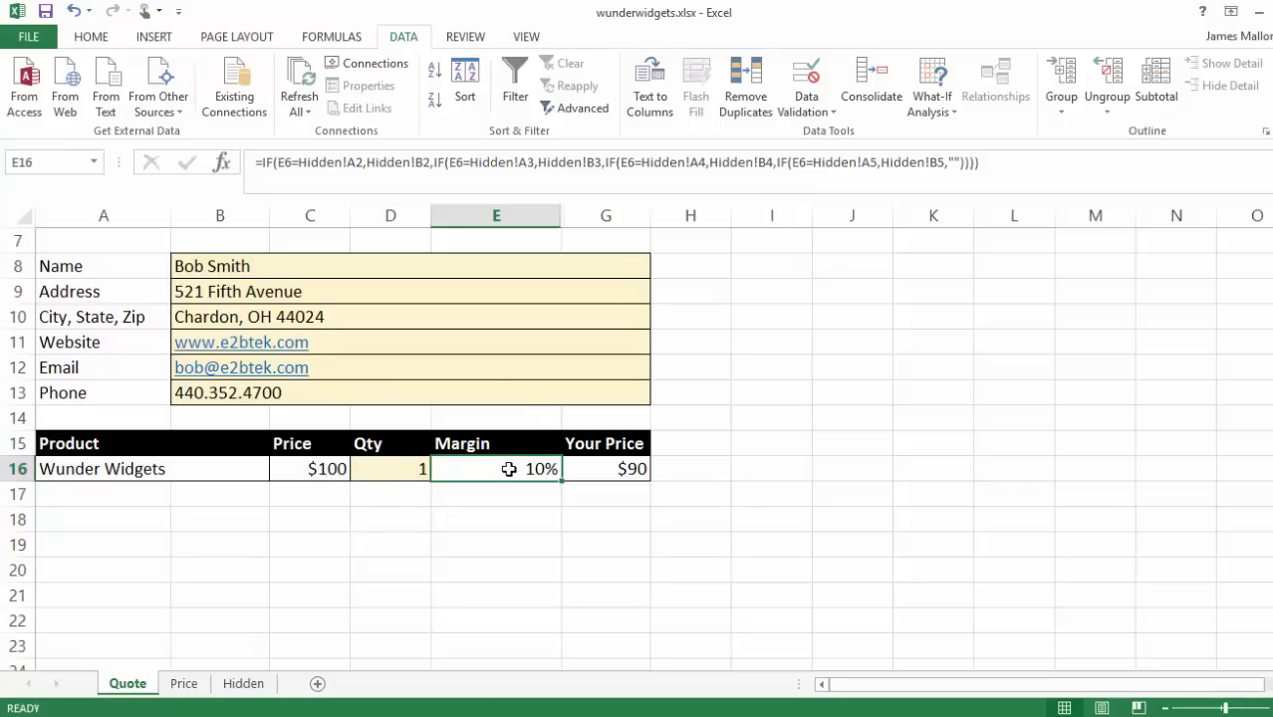
pyautogui.click(244, 683)
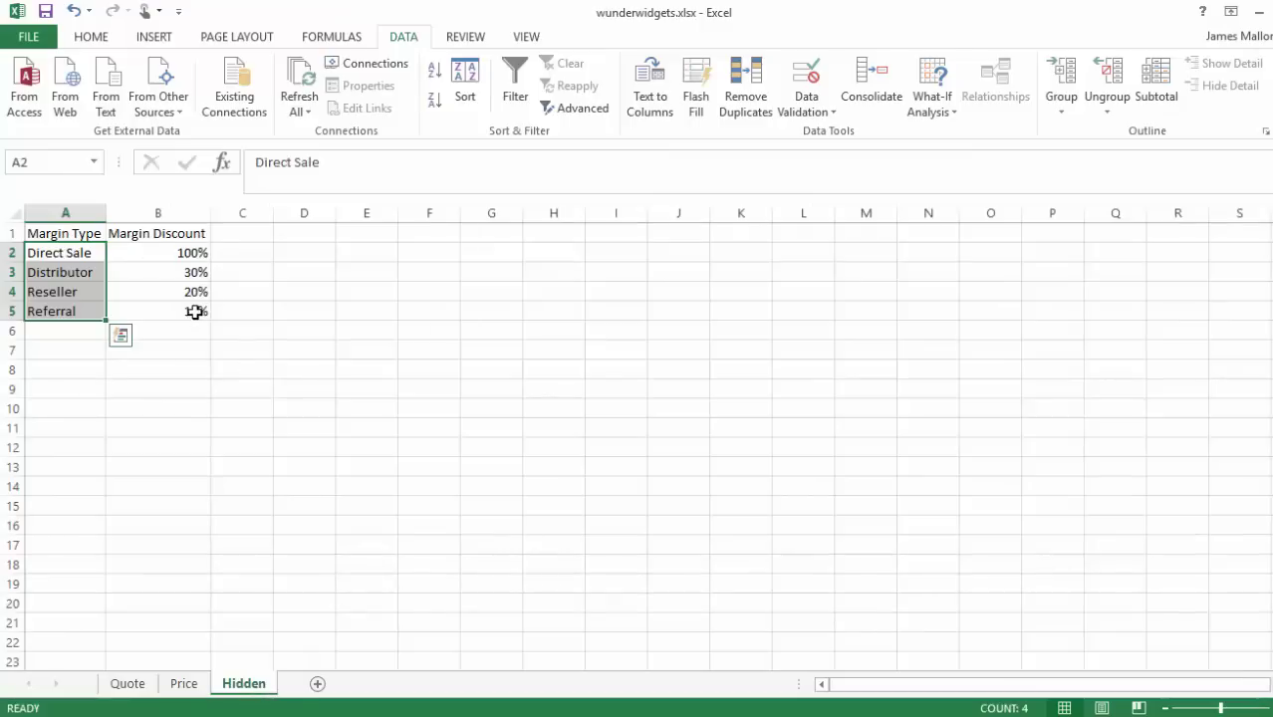
pyautogui.moveTo(194, 312); pyautogui.dragTo(191, 253)
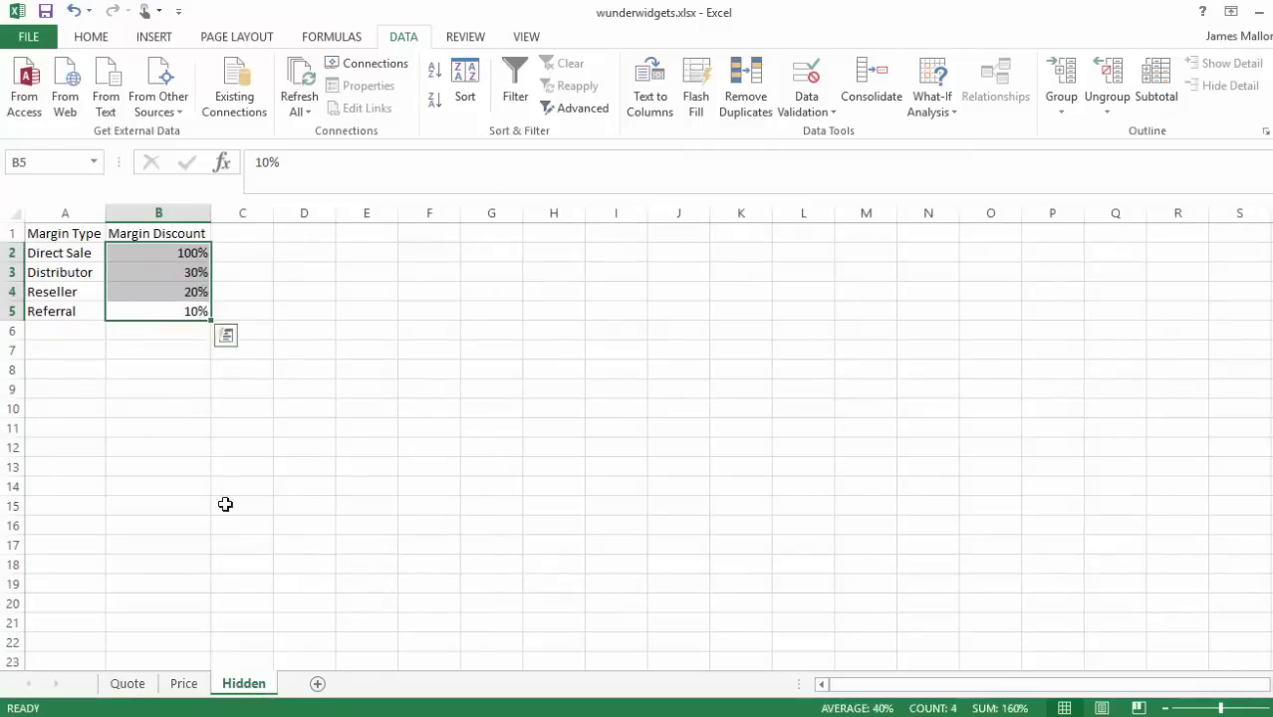
pyautogui.click(127, 683)
pyautogui.click(599, 466)
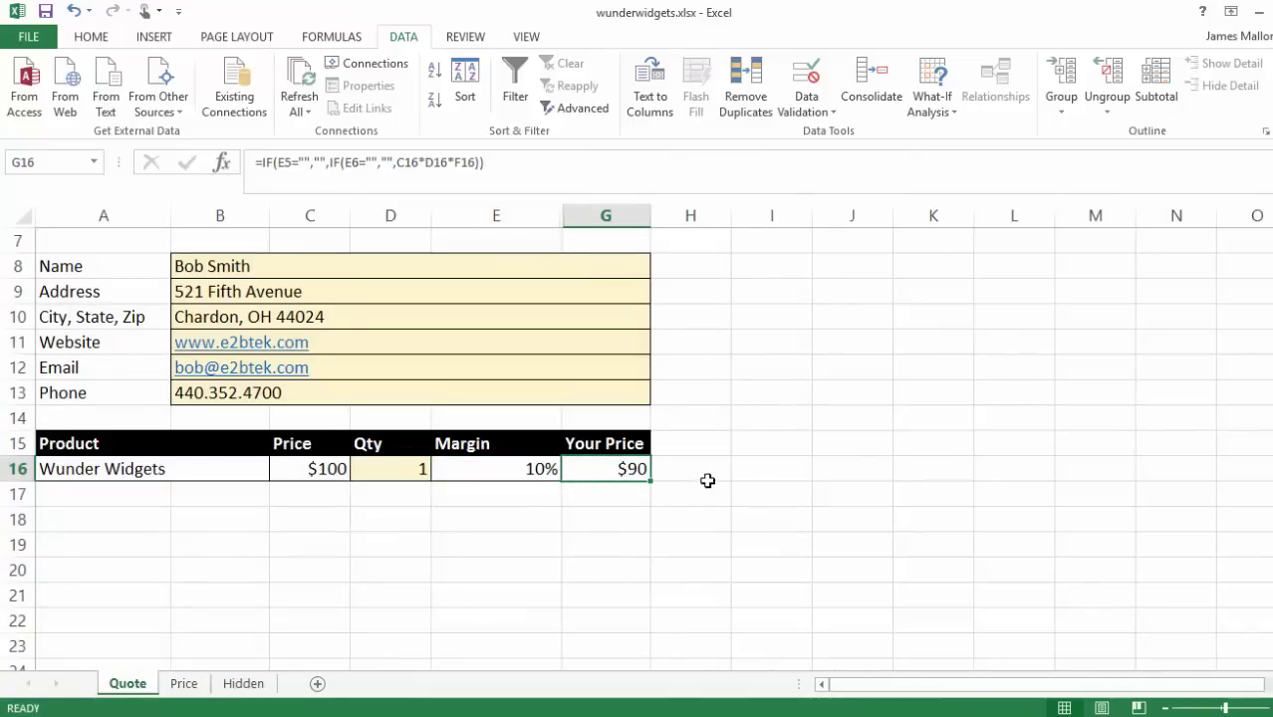
pyautogui.doubleClick(621, 466)
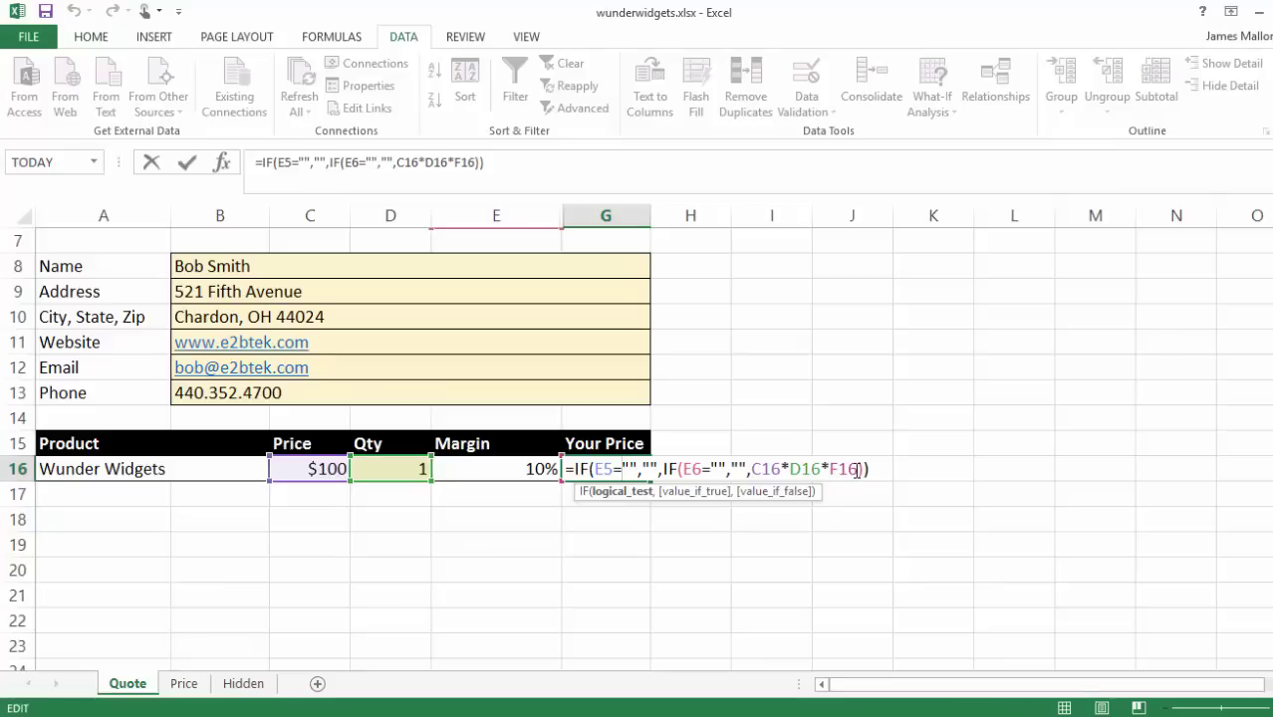
pyautogui.press('Escape')
pyautogui.click(853, 398)
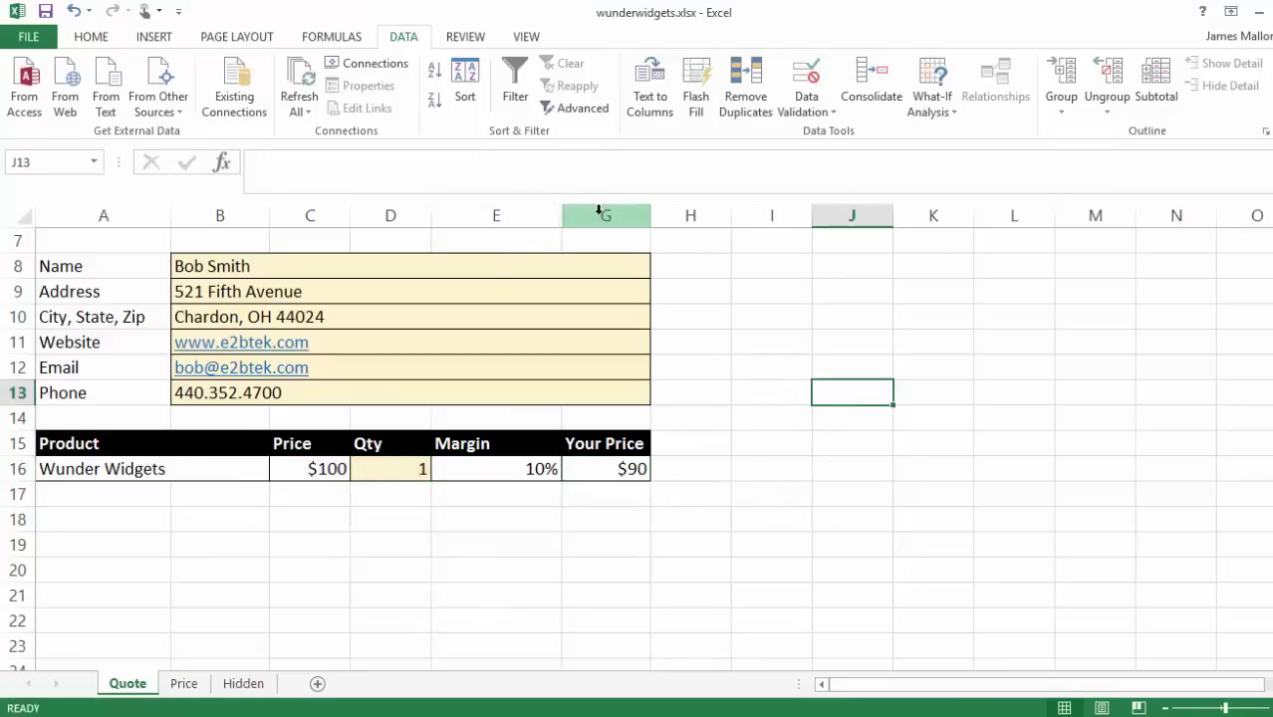
pyautogui.moveTo(598, 211); pyautogui.dragTo(557, 216)
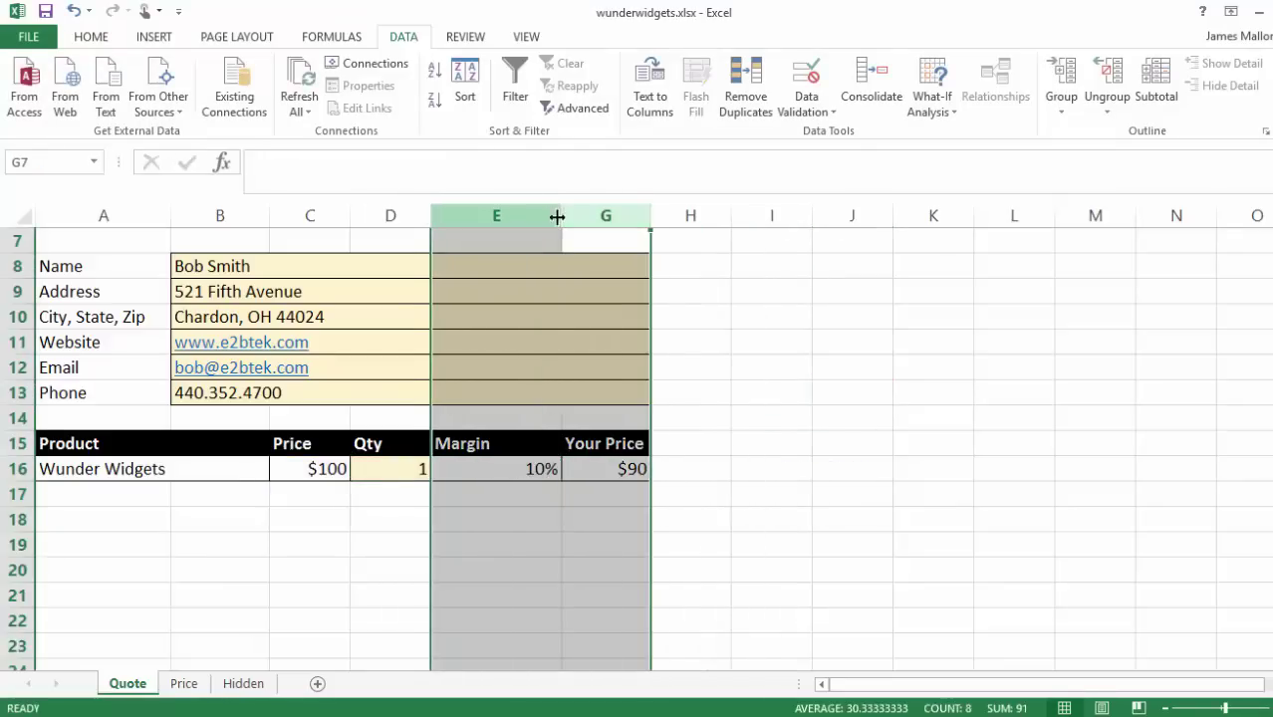
pyautogui.rightClick(562, 216)
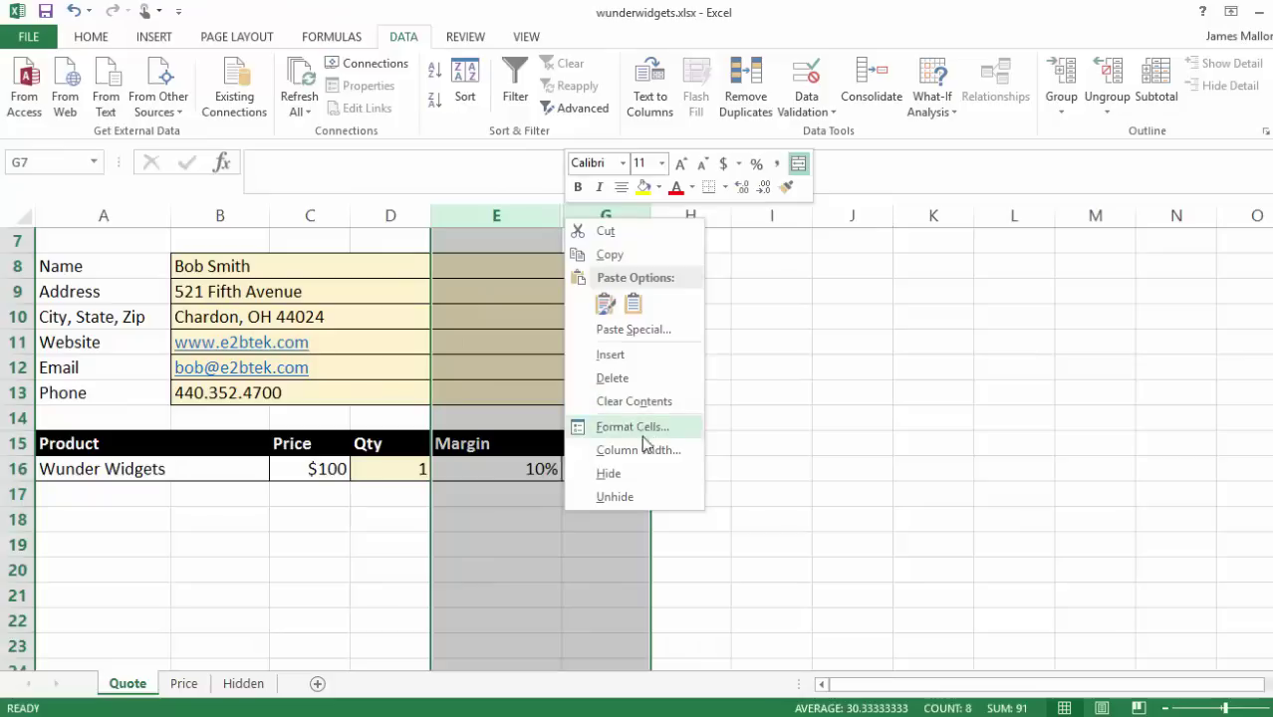
pyautogui.click(631, 495)
pyautogui.click(862, 492)
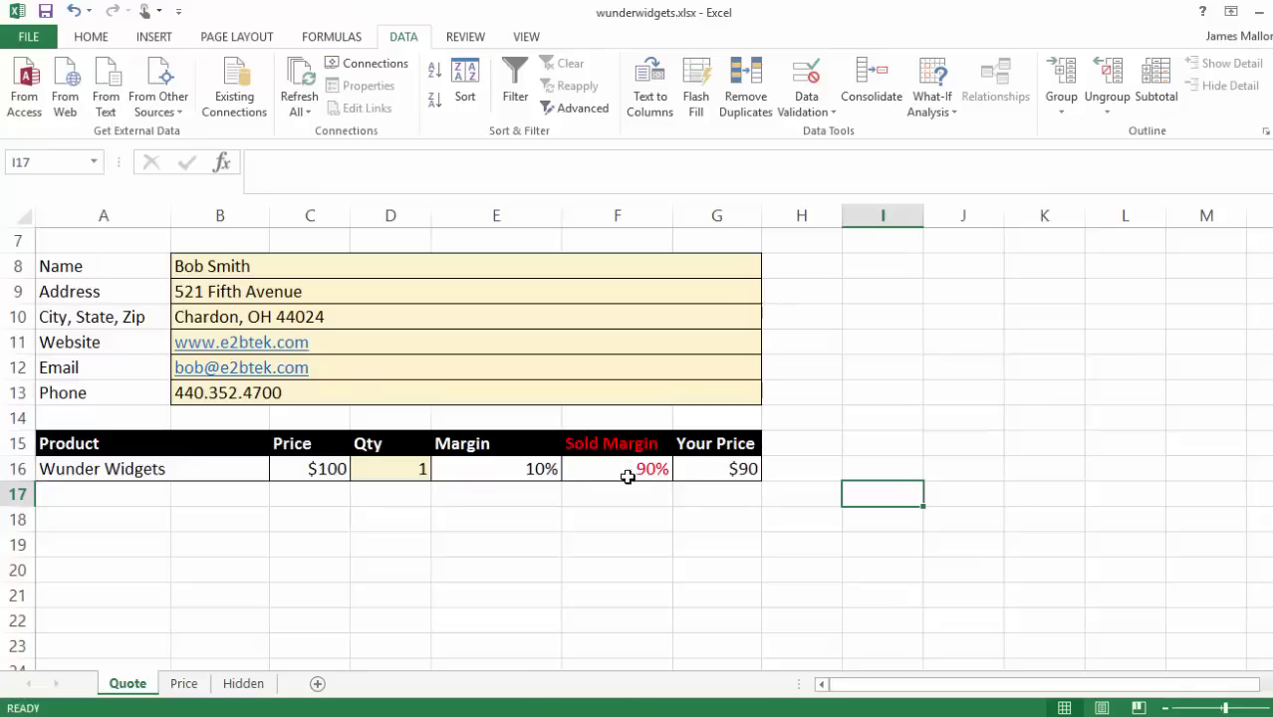
pyautogui.click(329, 469)
pyautogui.click(418, 469)
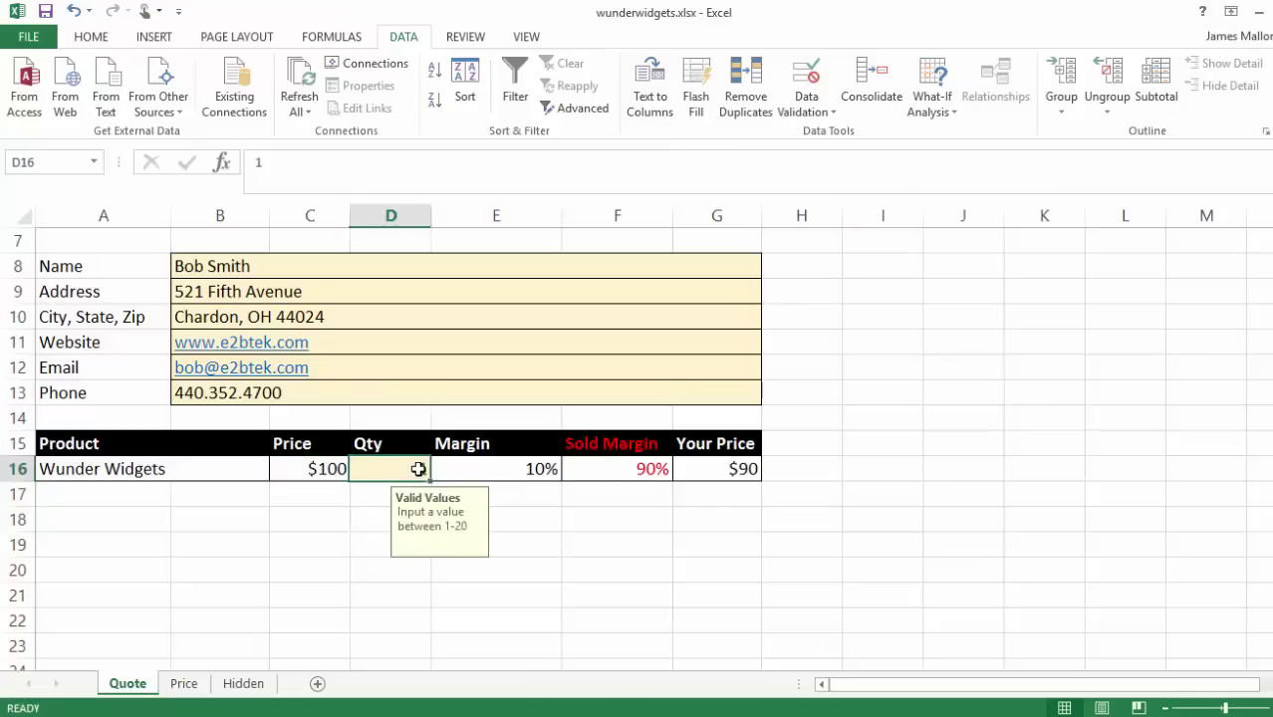
pyautogui.click(616, 467)
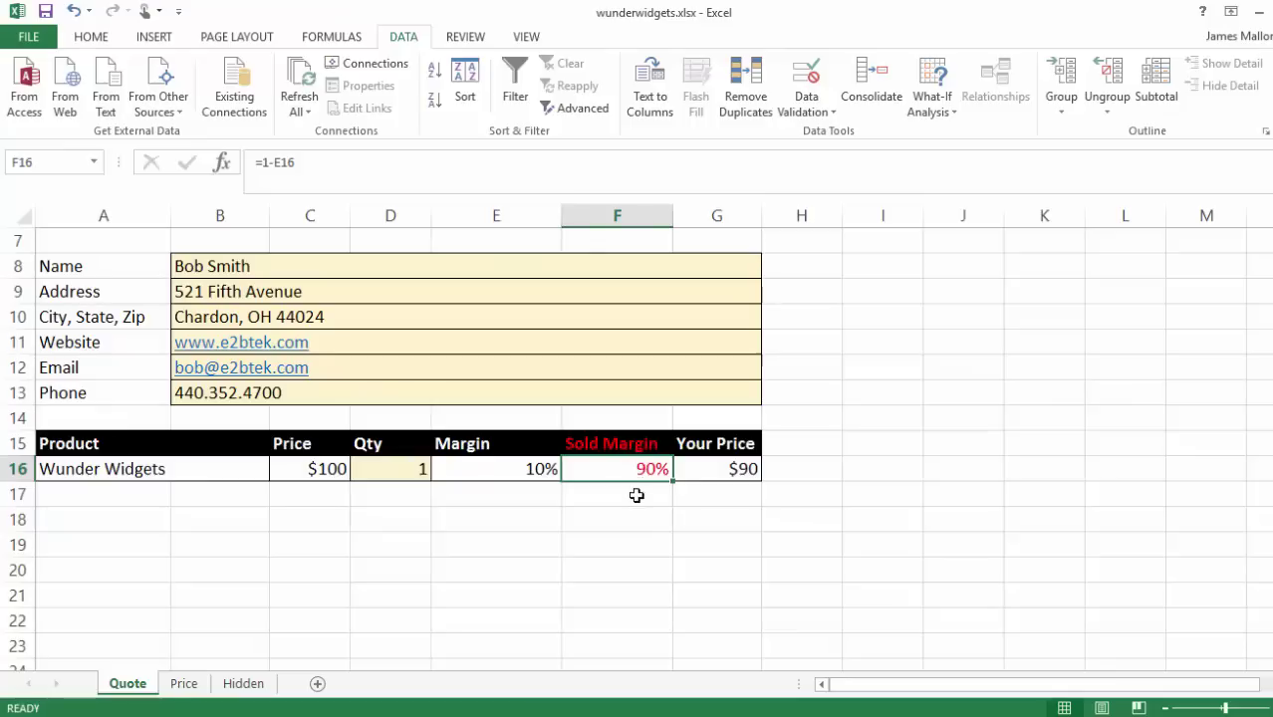
pyautogui.rightClick(614, 215)
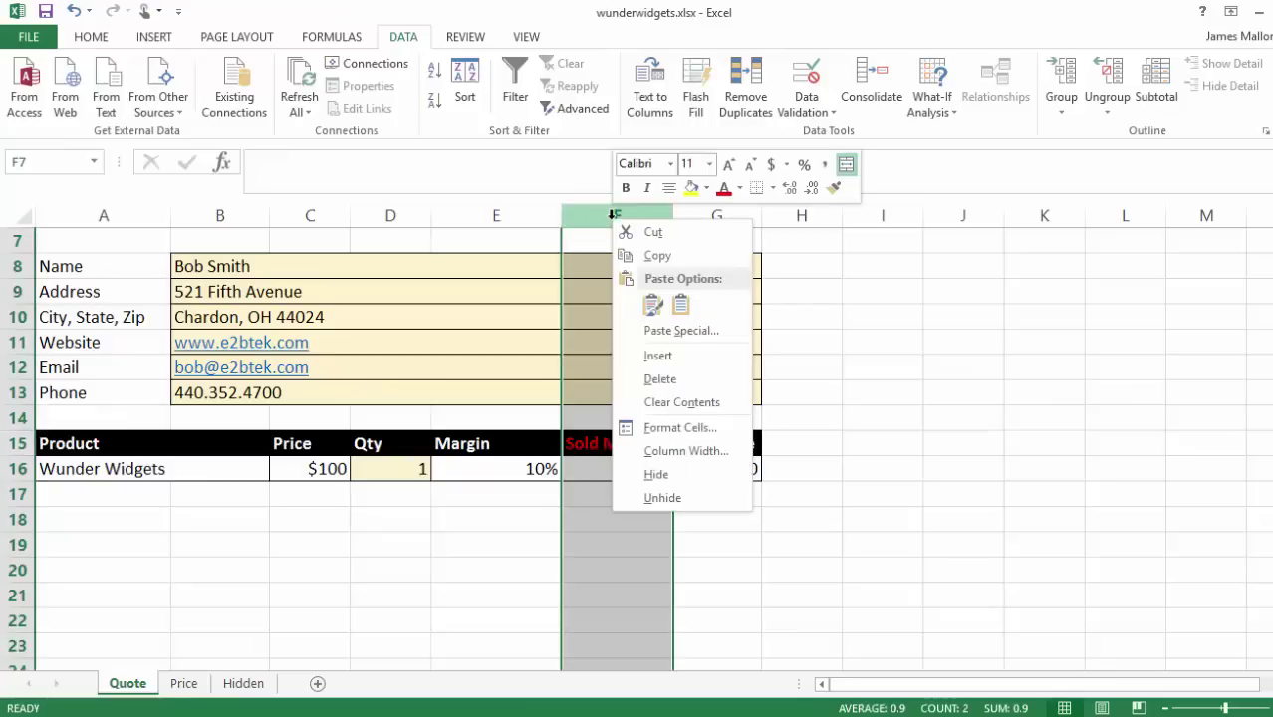
pyautogui.click(657, 475)
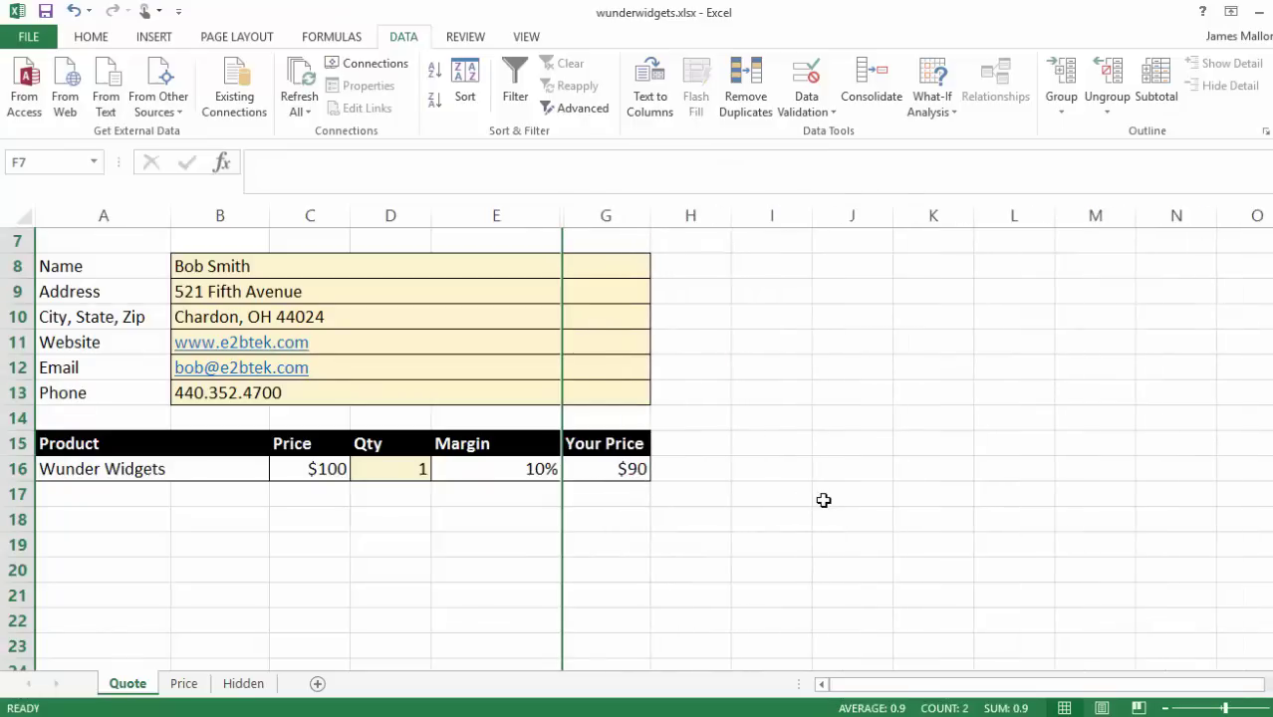
pyautogui.click(824, 501)
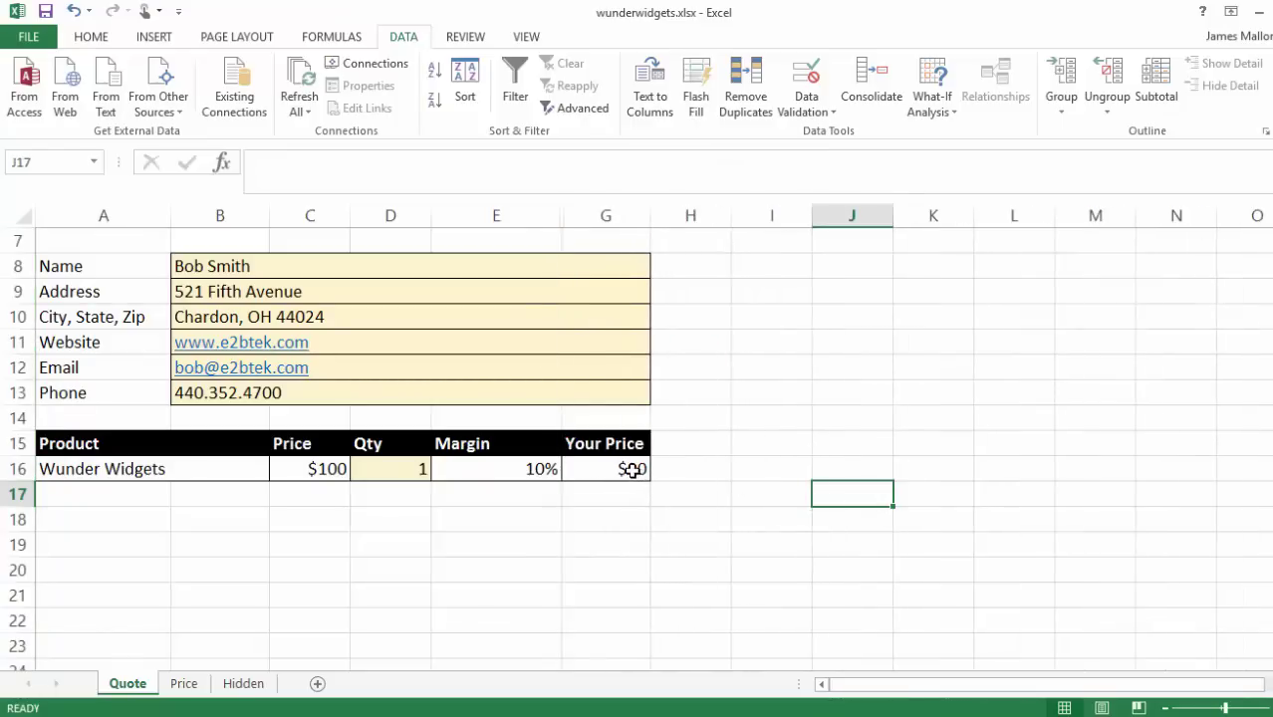
pyautogui.scroll(2, 632, 469)
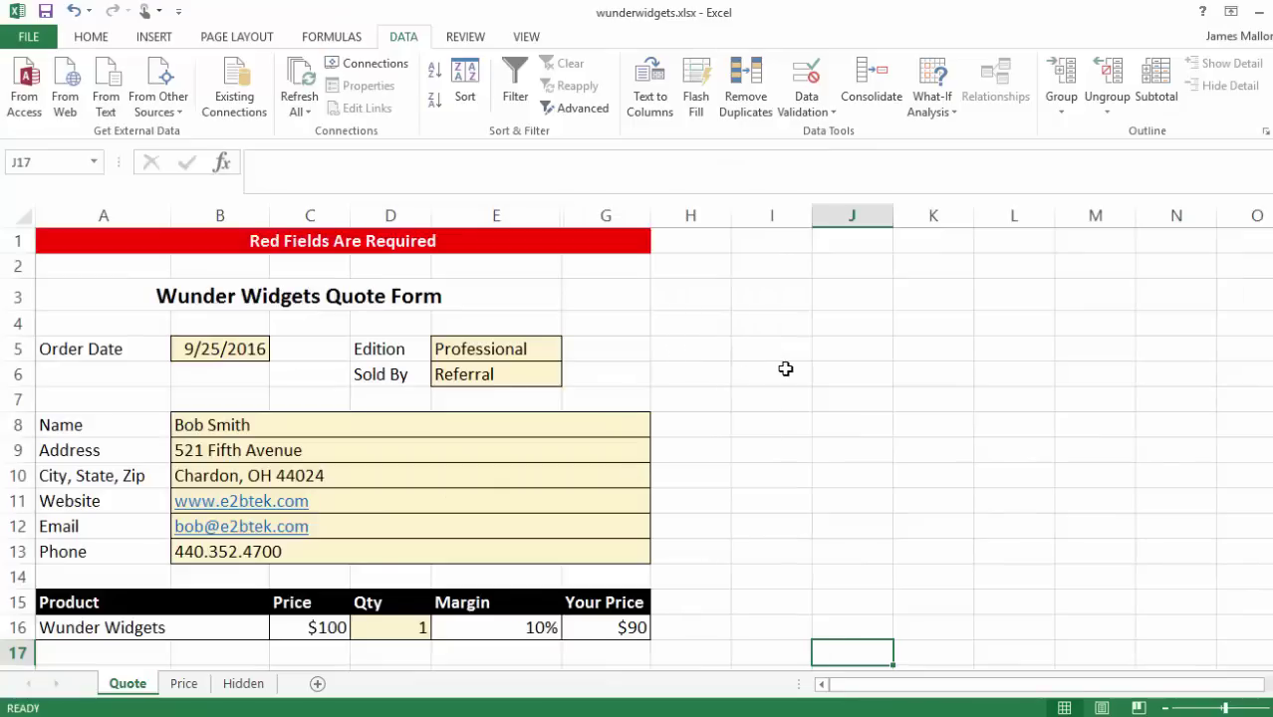
# Set Sold By in E6 to Distributor and inspect the Margin (E16) and Your Price (G16) formulas
pyautogui.click(533, 374)
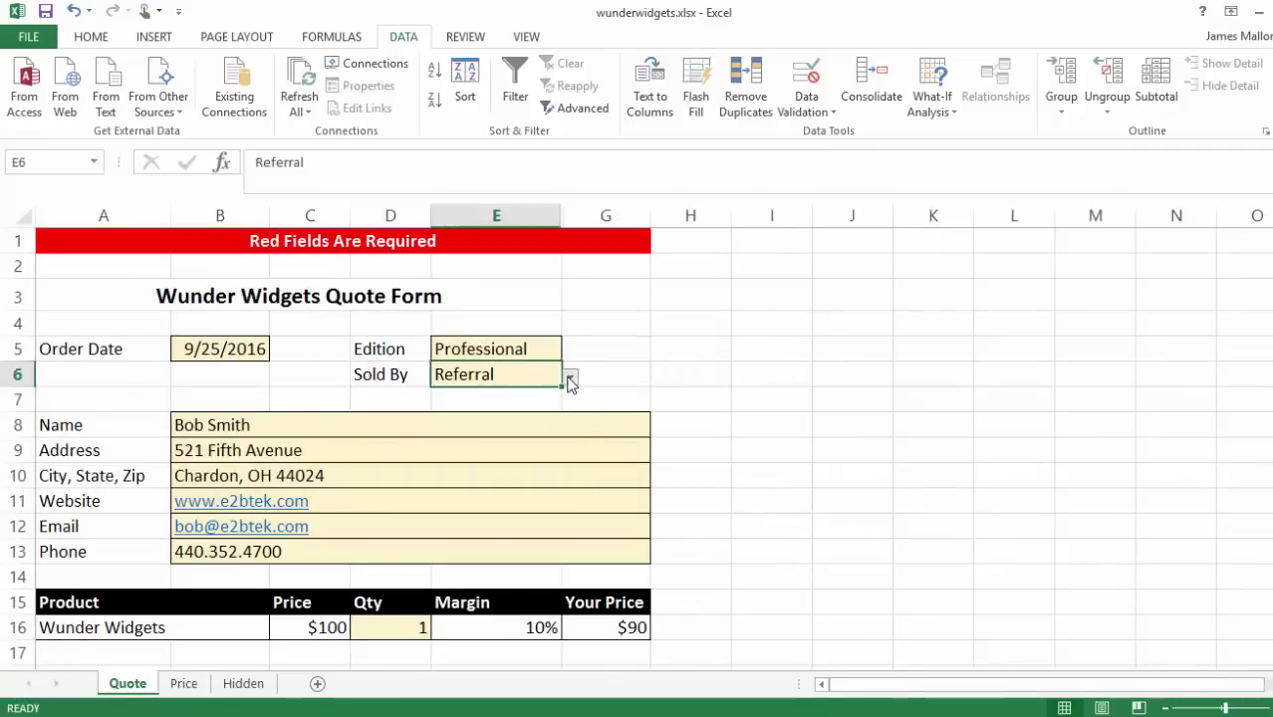
pyautogui.click(568, 376)
pyautogui.click(496, 415)
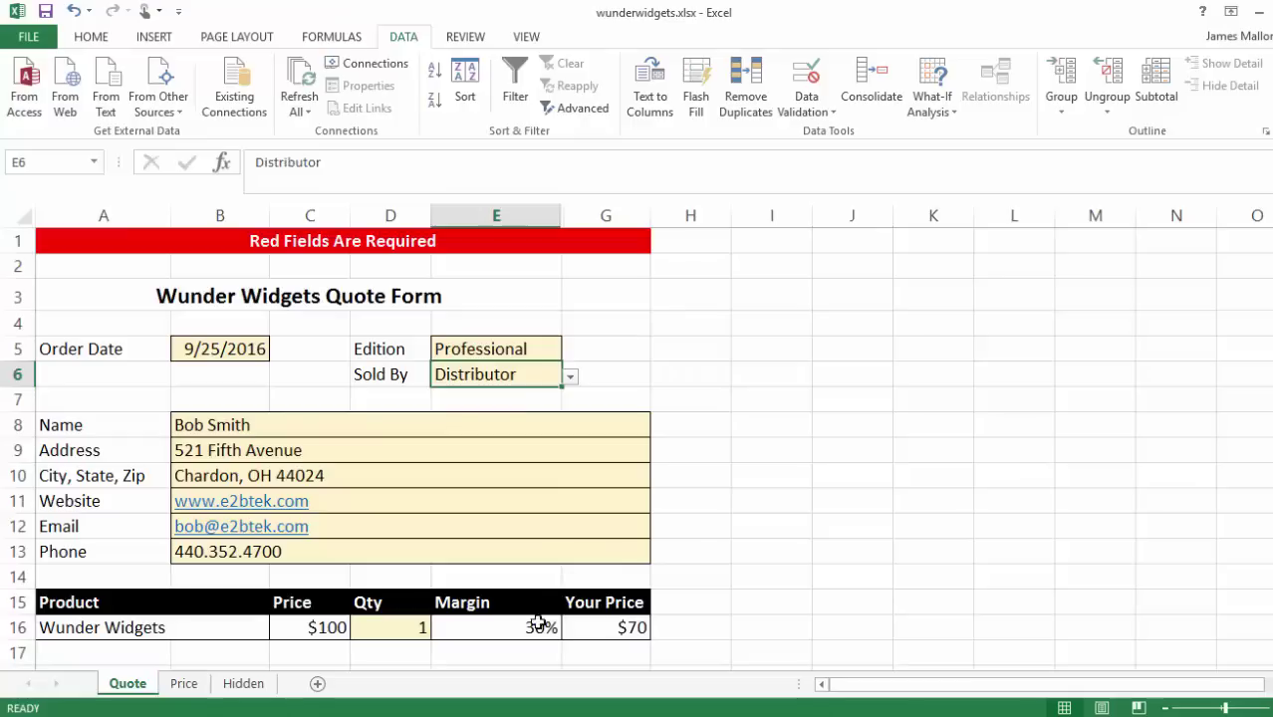
pyautogui.click(507, 631)
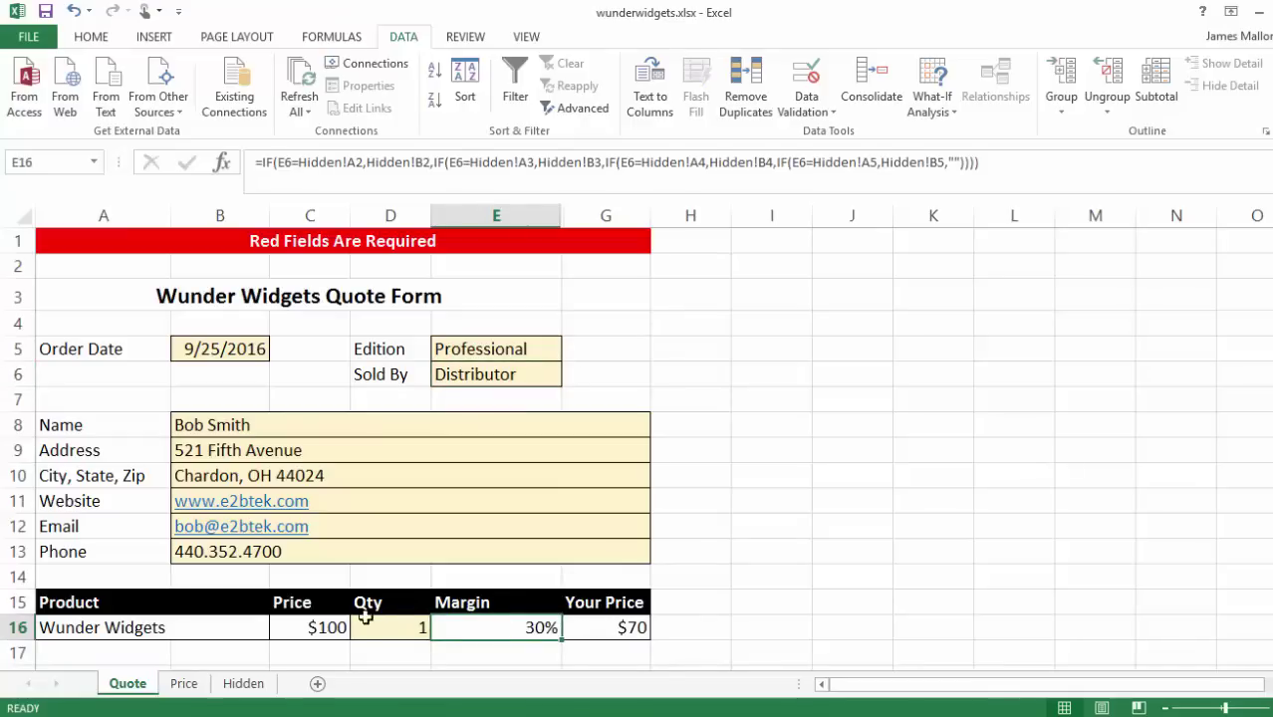
pyautogui.click(572, 626)
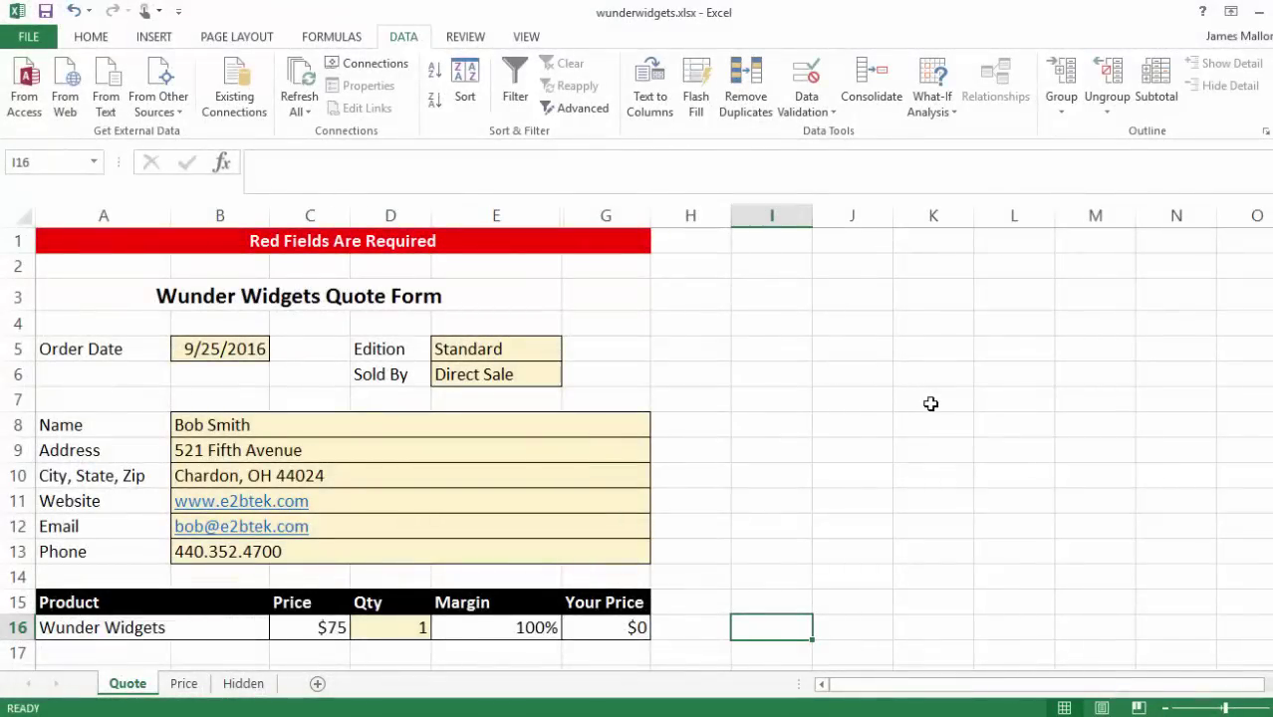
pyautogui.click(522, 40)
# Turn off gridlines, headings and the formula bar on Quote, plus gridlines and headings on Price
pyautogui.click(214, 100)
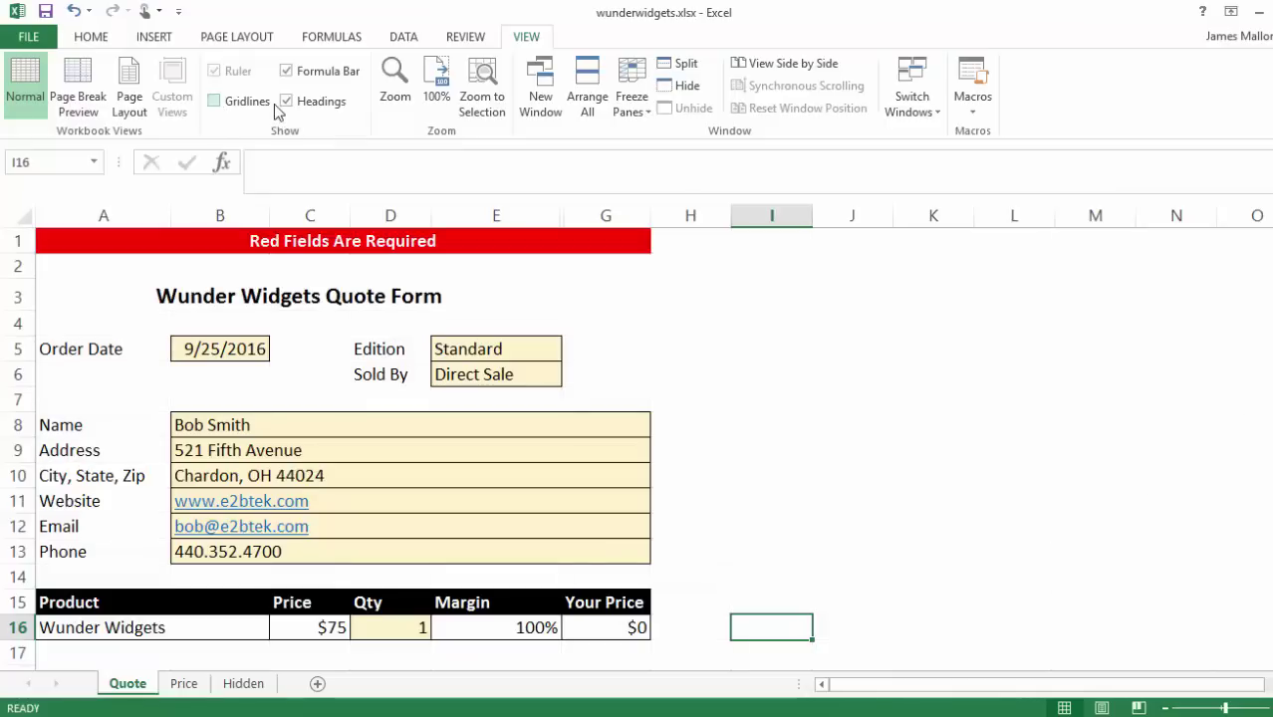
pyautogui.click(286, 100)
pyautogui.click(286, 70)
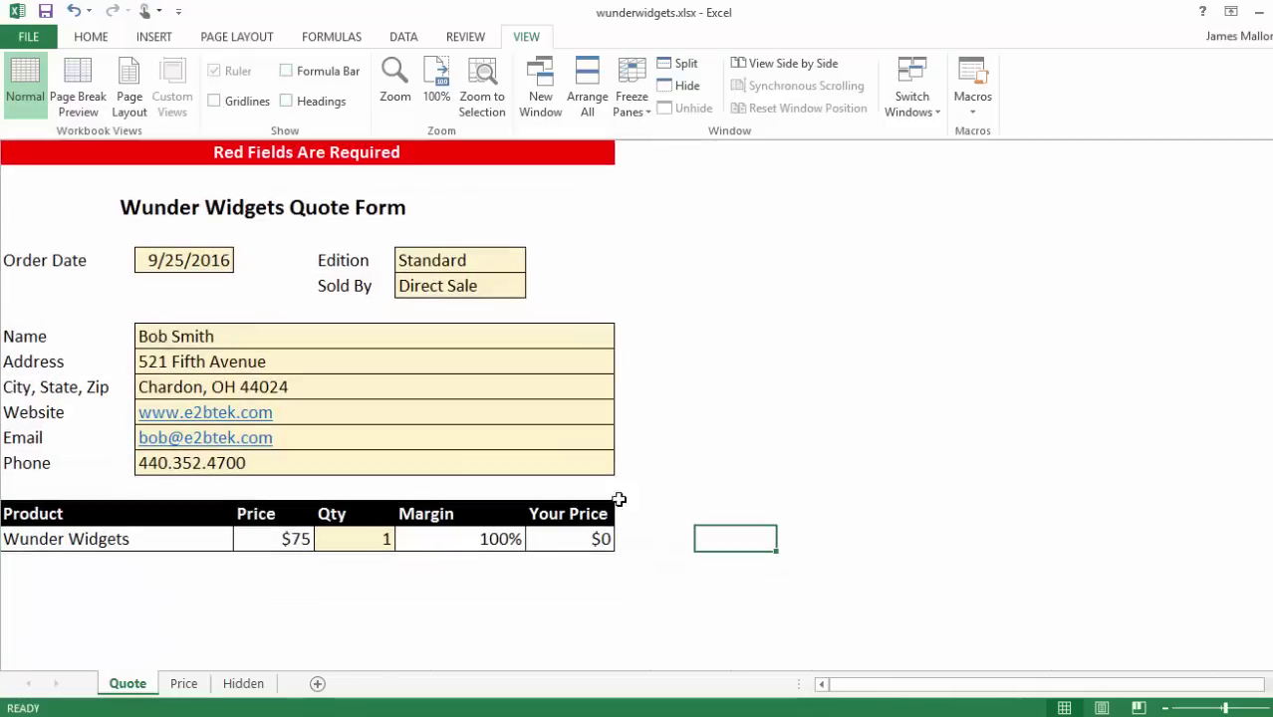
pyautogui.click(183, 683)
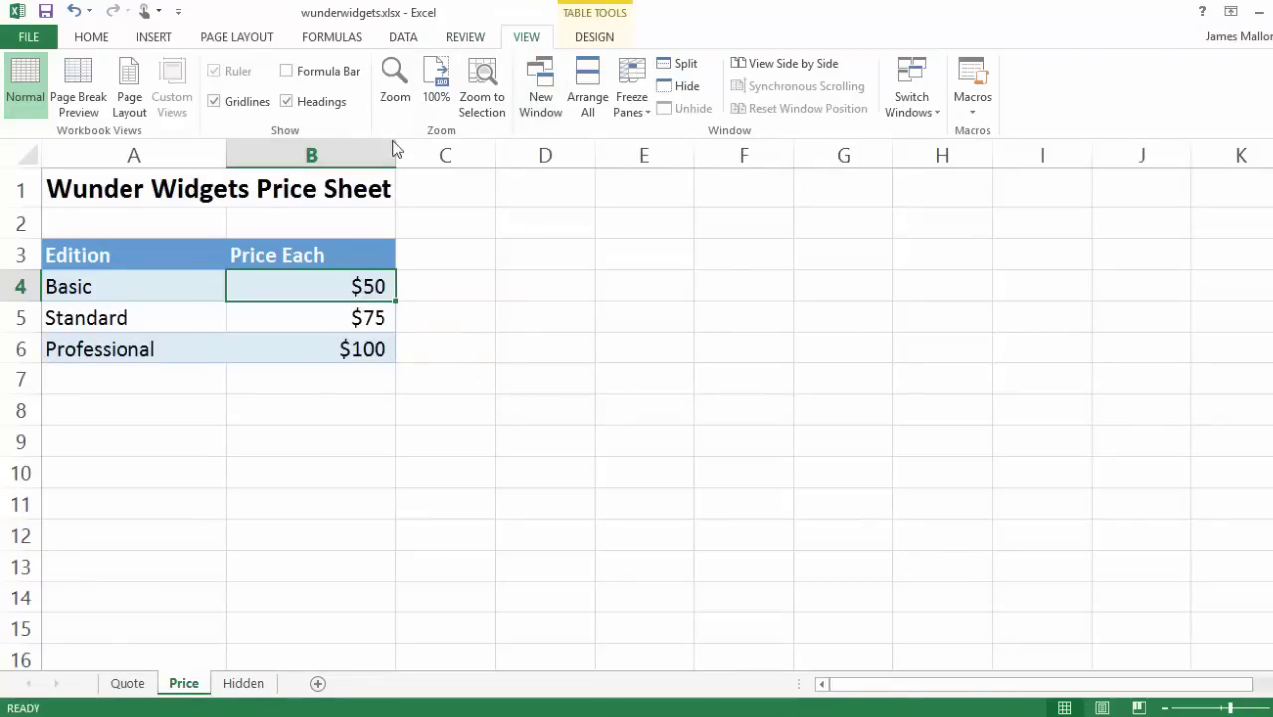
pyautogui.click(256, 104)
pyautogui.click(295, 110)
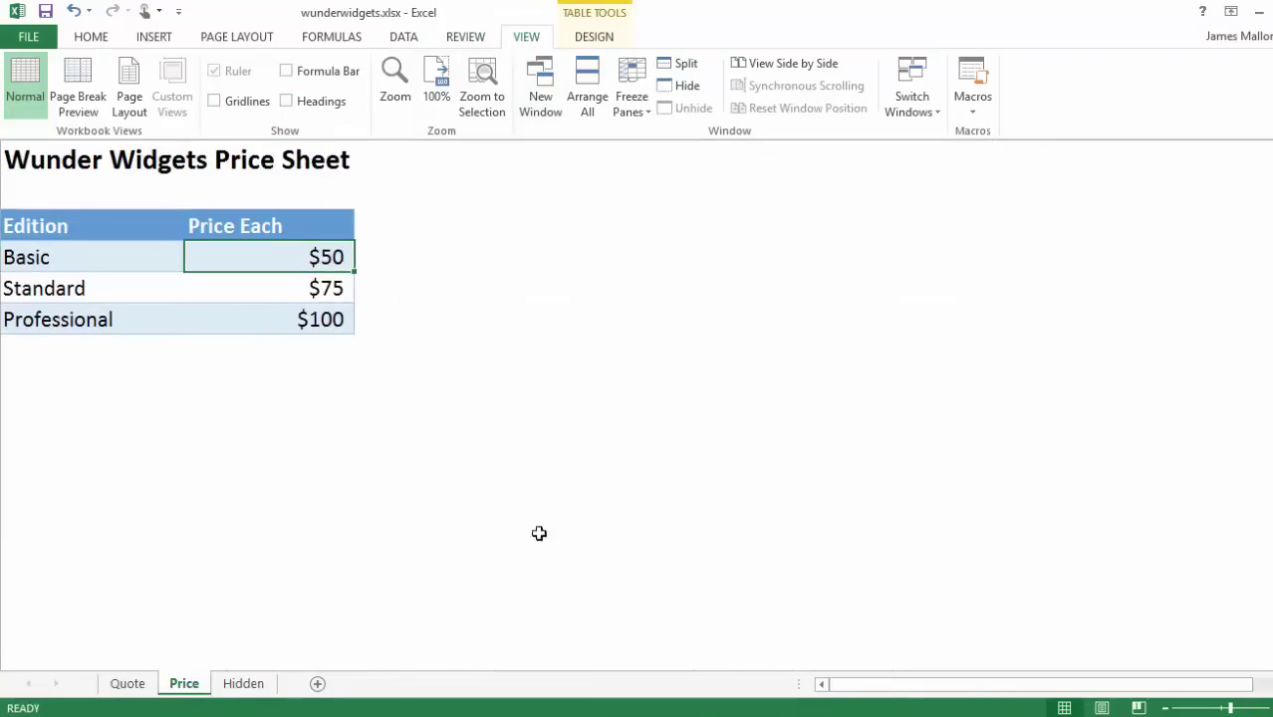
# Hide the Hidden sheet and go back to the Quote sheet
pyautogui.click(246, 687)
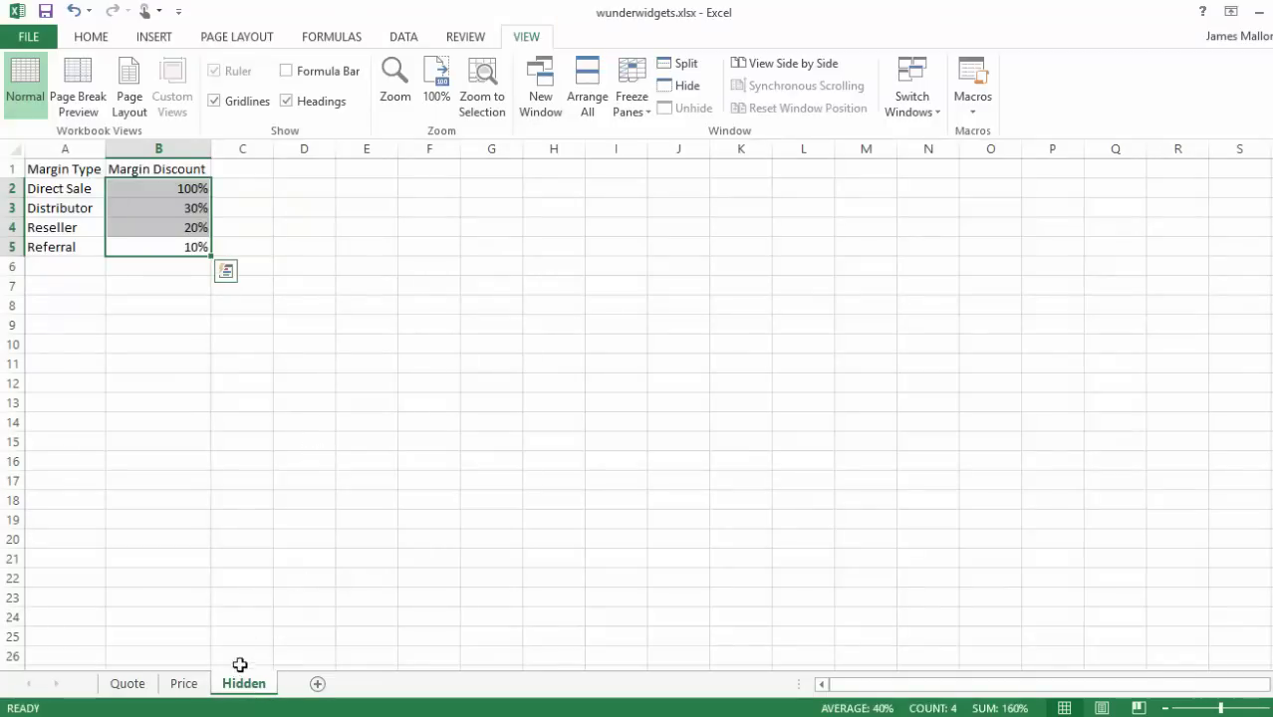
pyautogui.rightClick(243, 685)
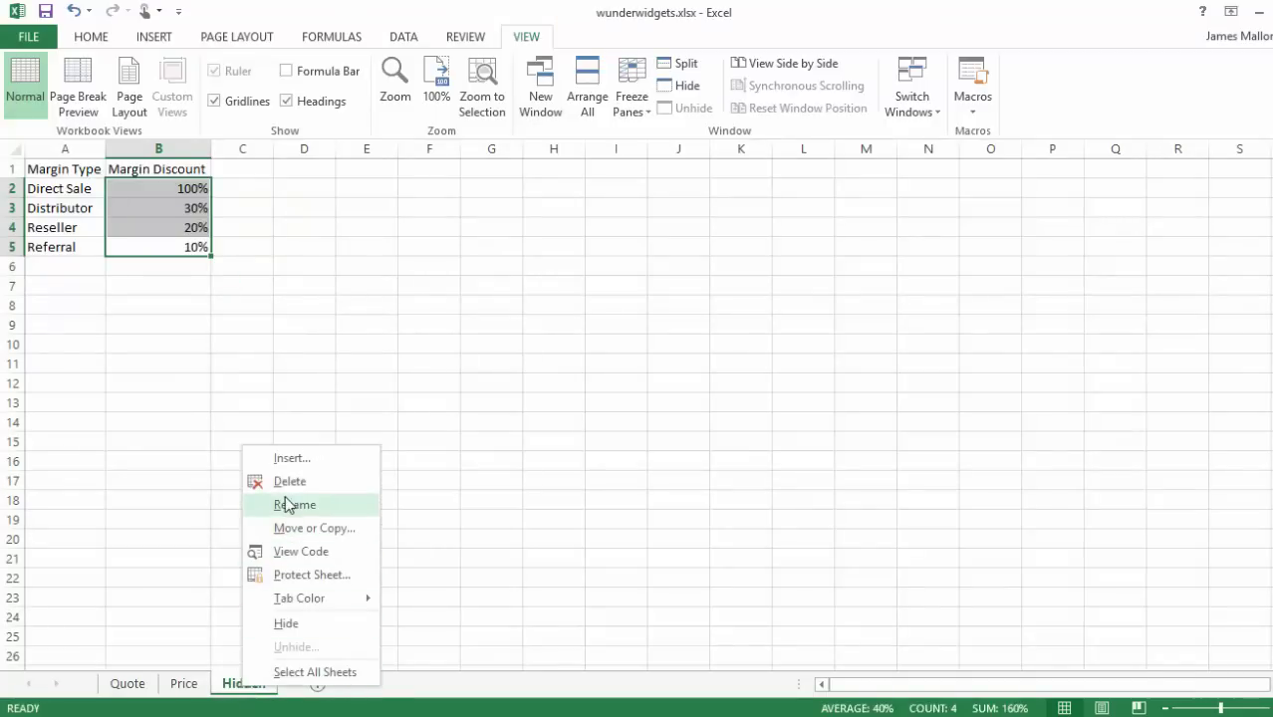
pyautogui.click(289, 623)
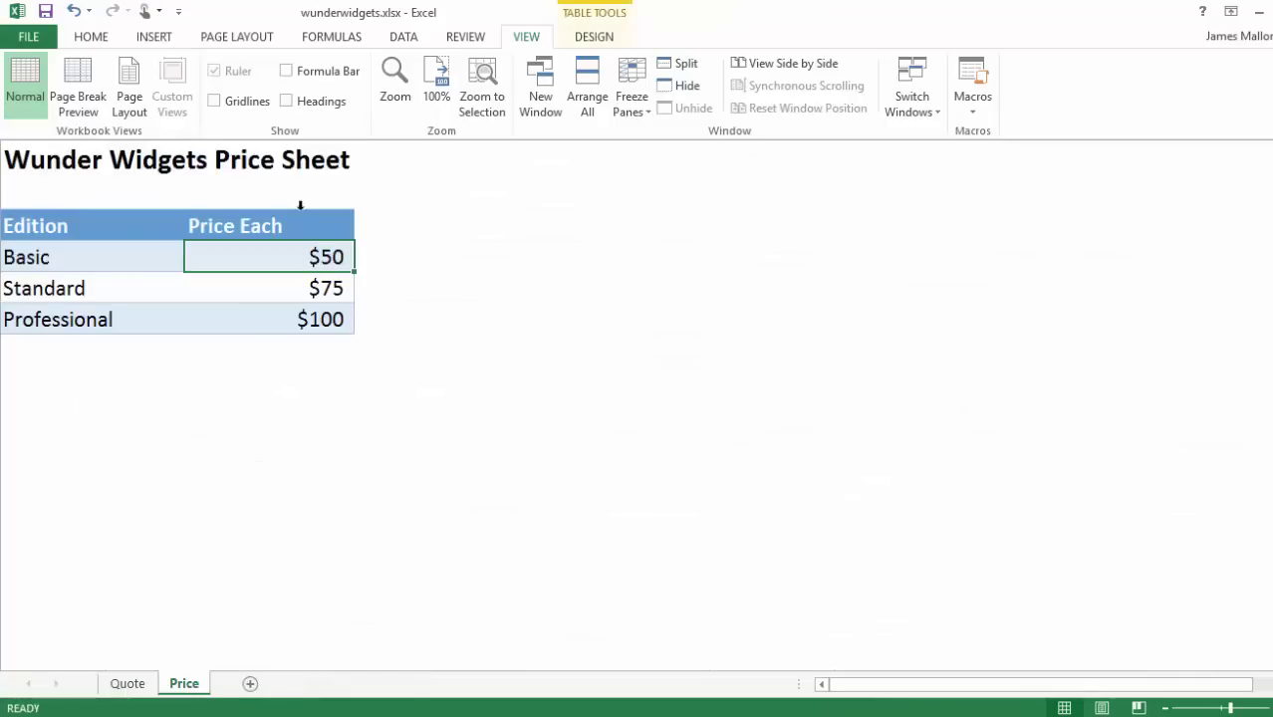
pyautogui.click(430, 264)
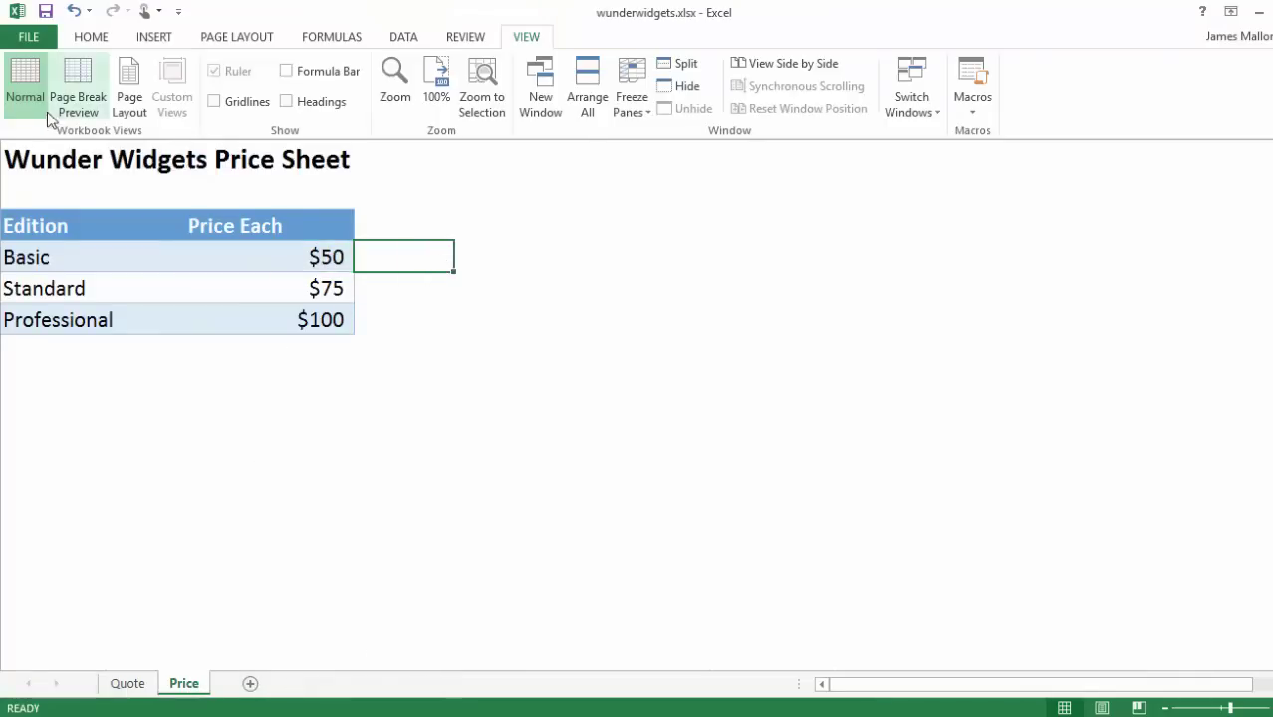
pyautogui.click(129, 685)
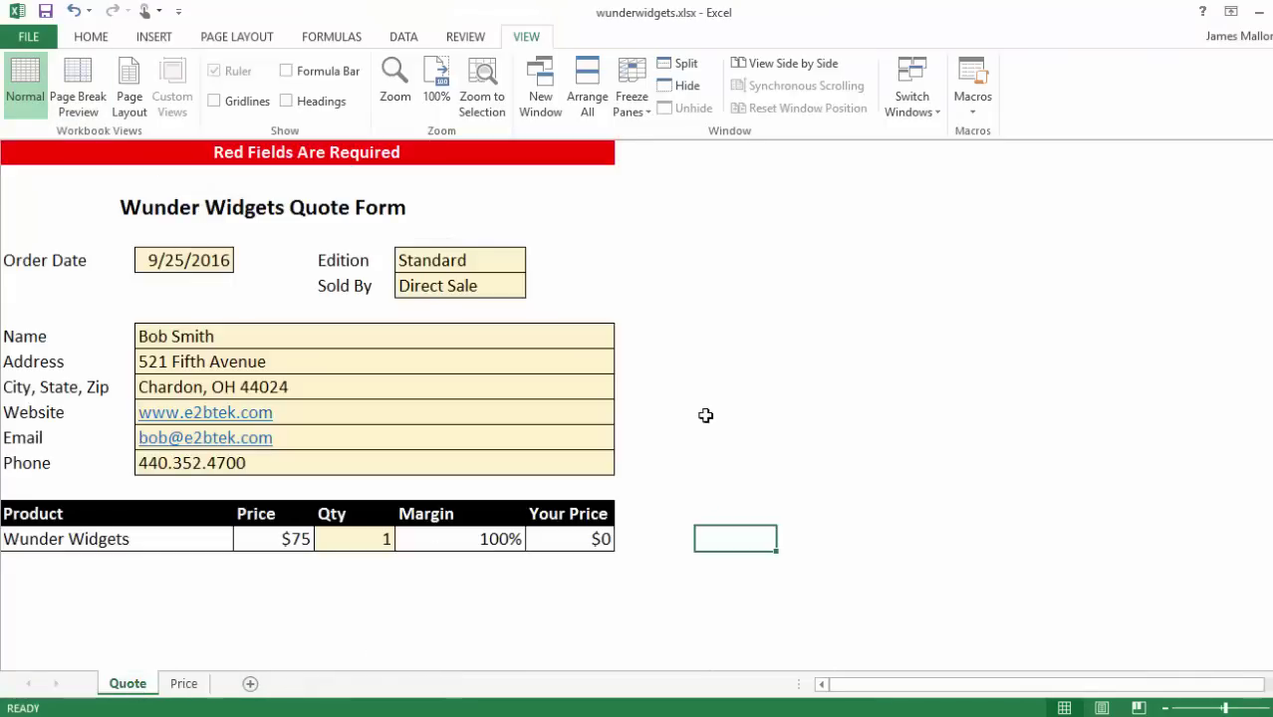
# Set the Quote sheet's print area to the form range A2:G16
pyautogui.click(23, 176)
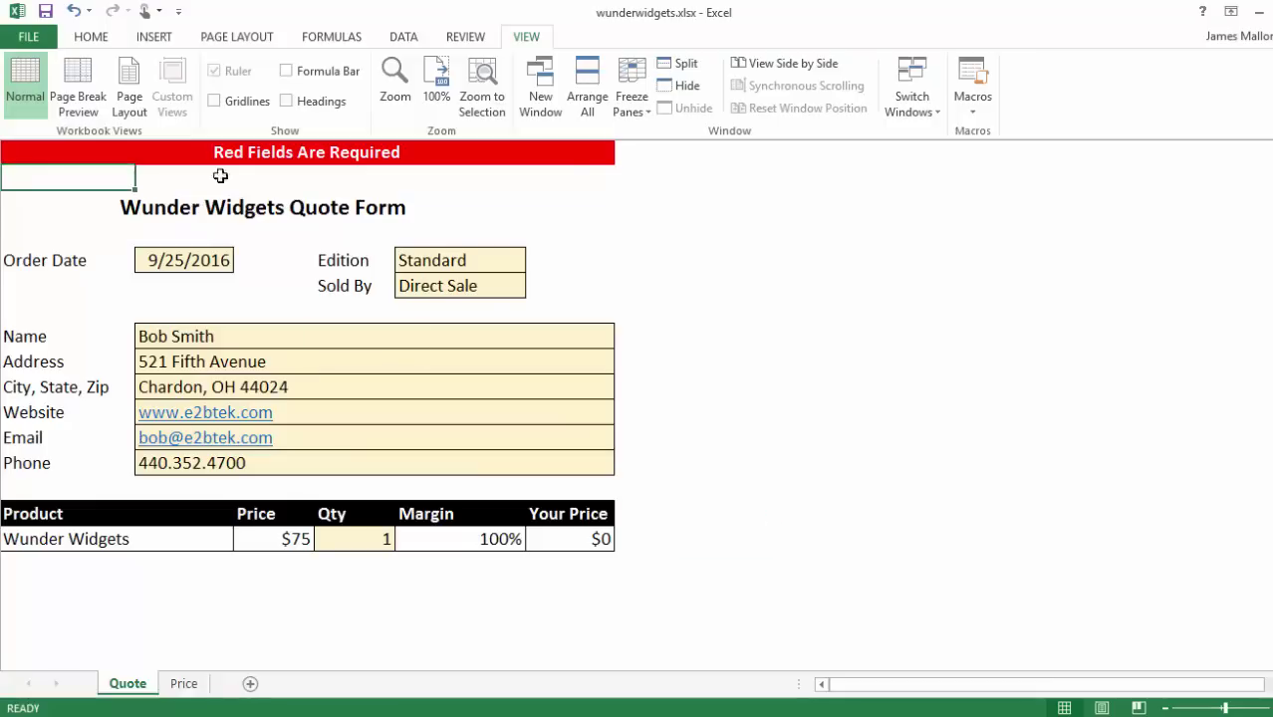
pyautogui.moveTo(220, 175); pyautogui.dragTo(605, 543)
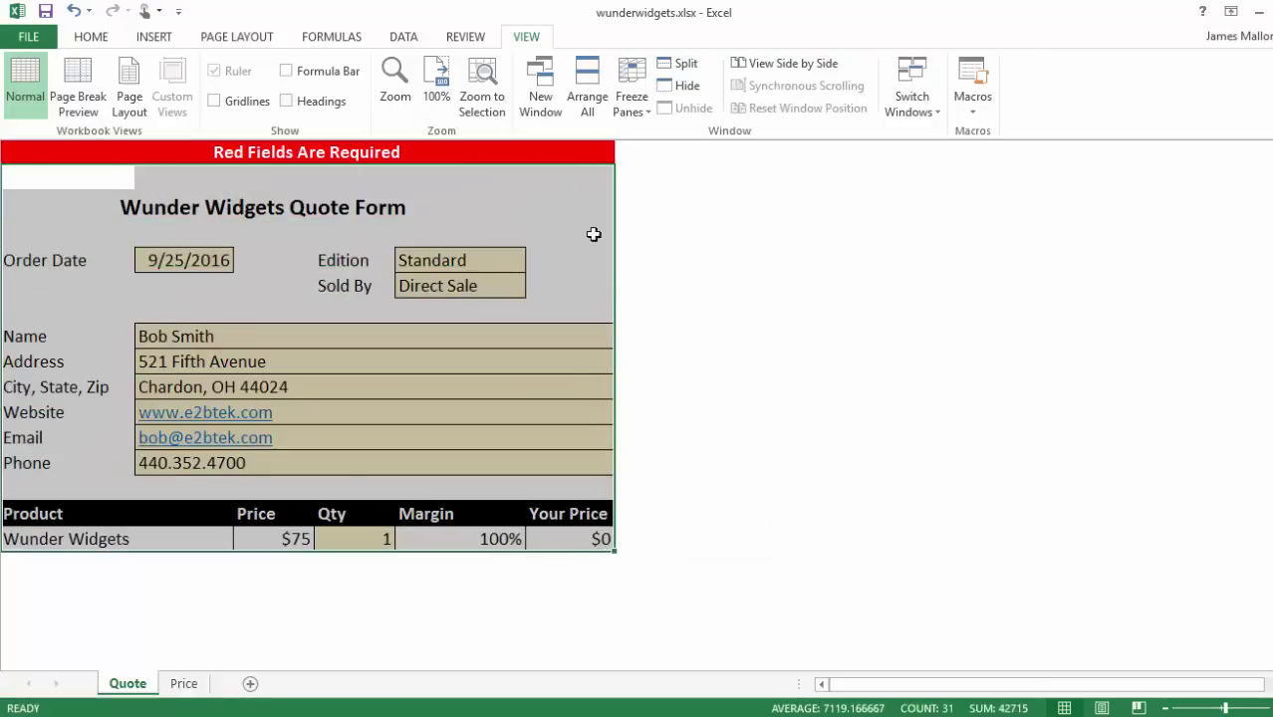
pyautogui.click(233, 37)
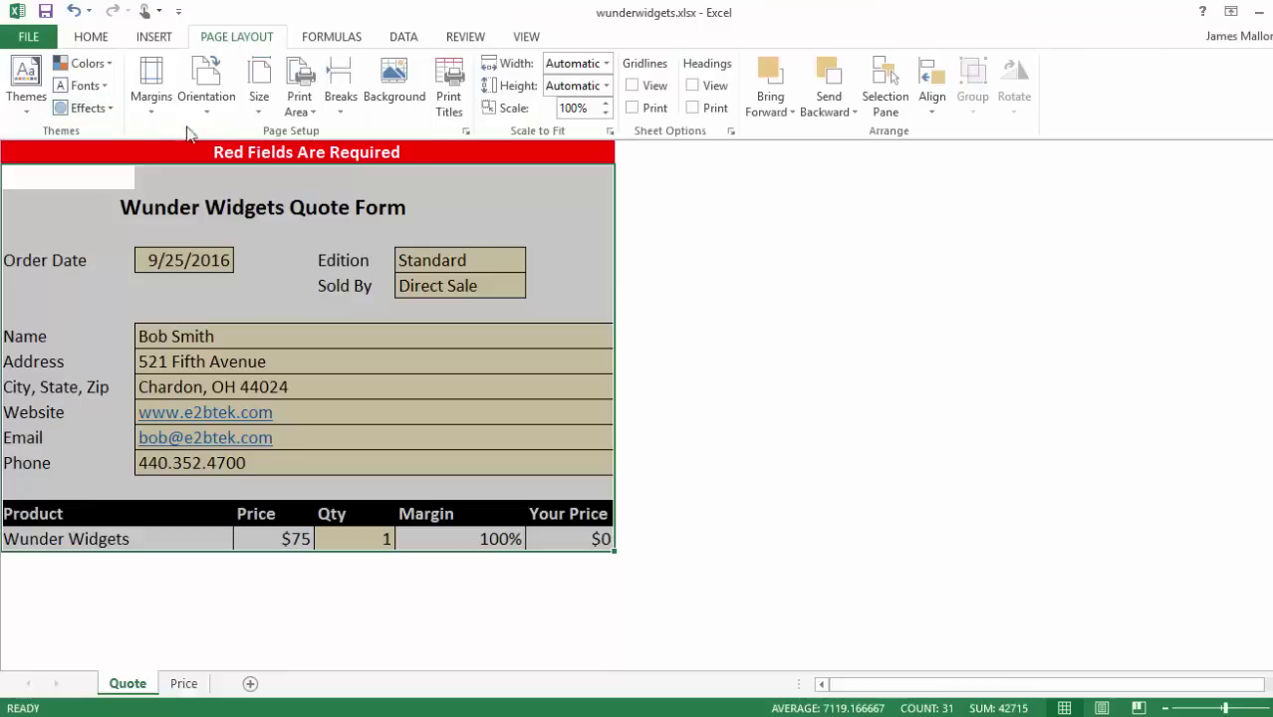
pyautogui.click(298, 97)
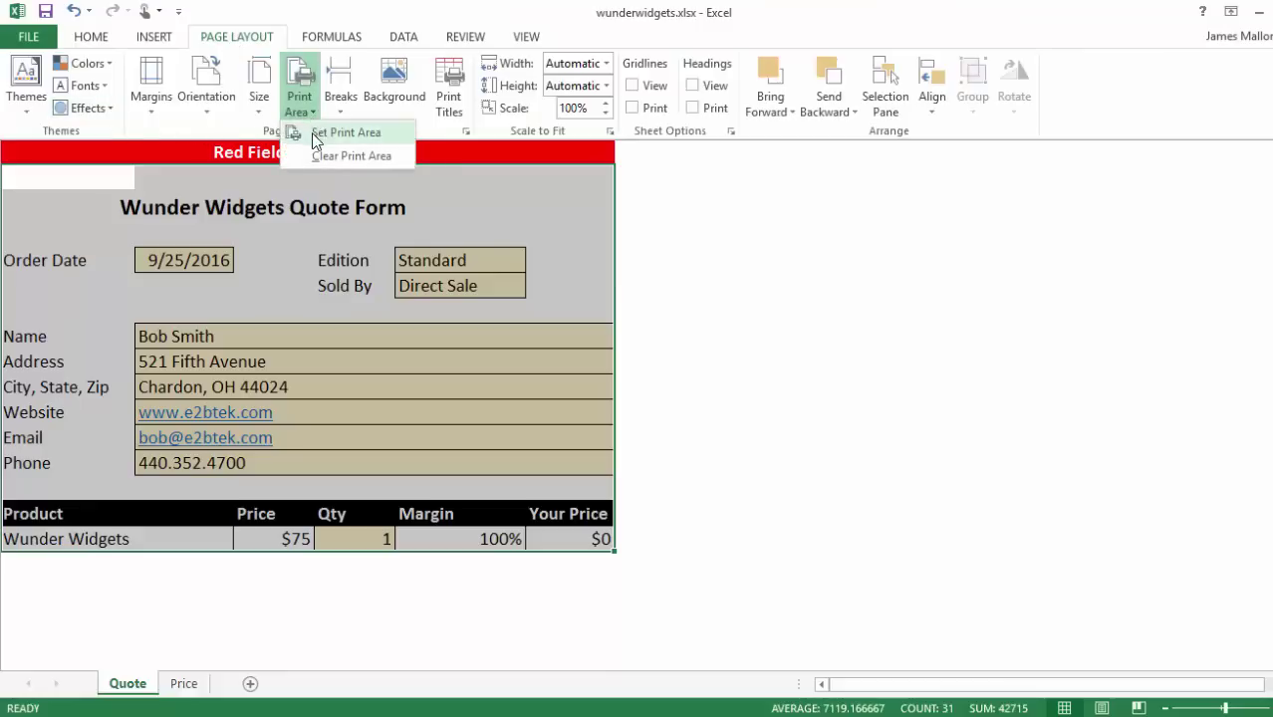
pyautogui.click(328, 131)
pyautogui.click(880, 438)
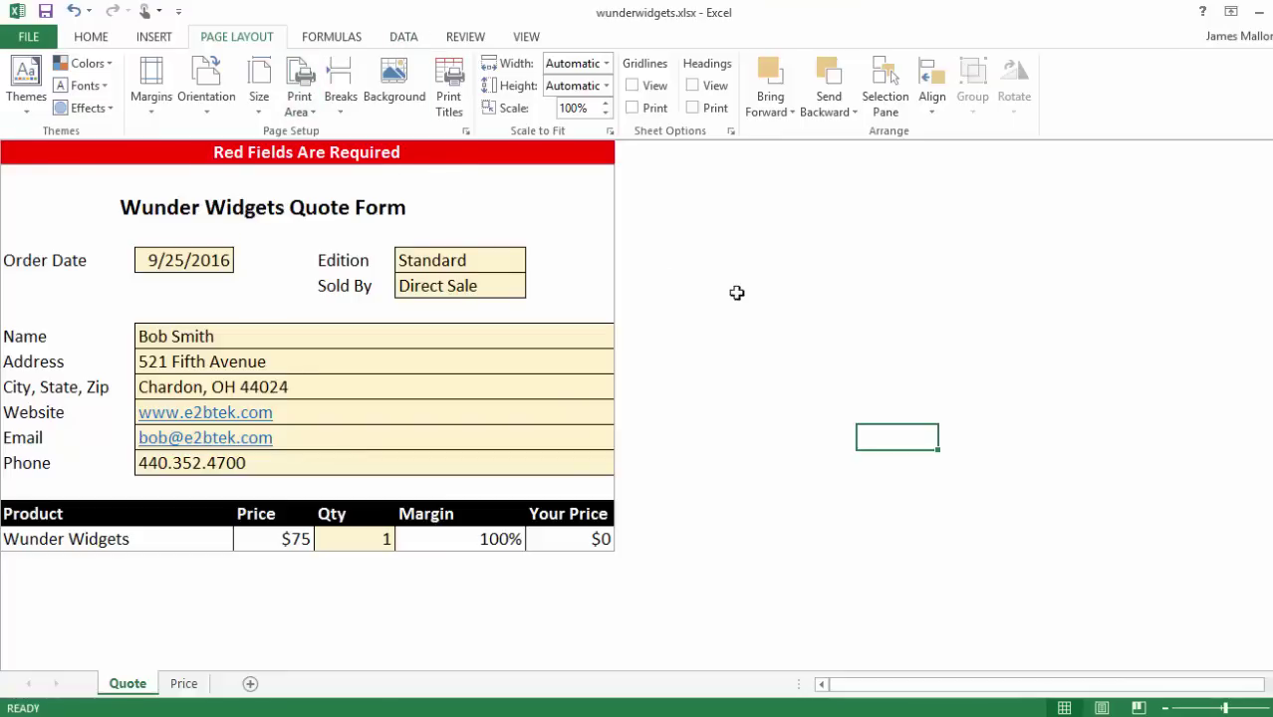
pyautogui.click(872, 303)
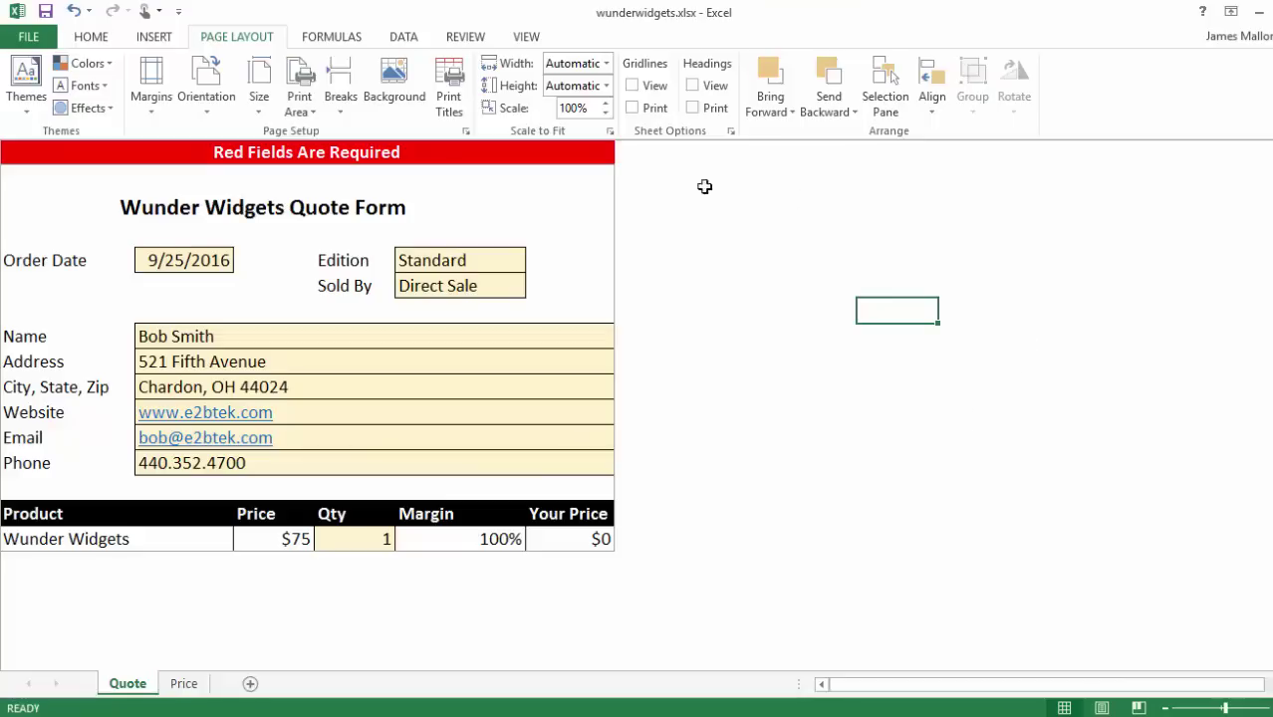
# Protect the Quote sheet with a confirmed password, then check the Price sheet and return
pyautogui.click(463, 38)
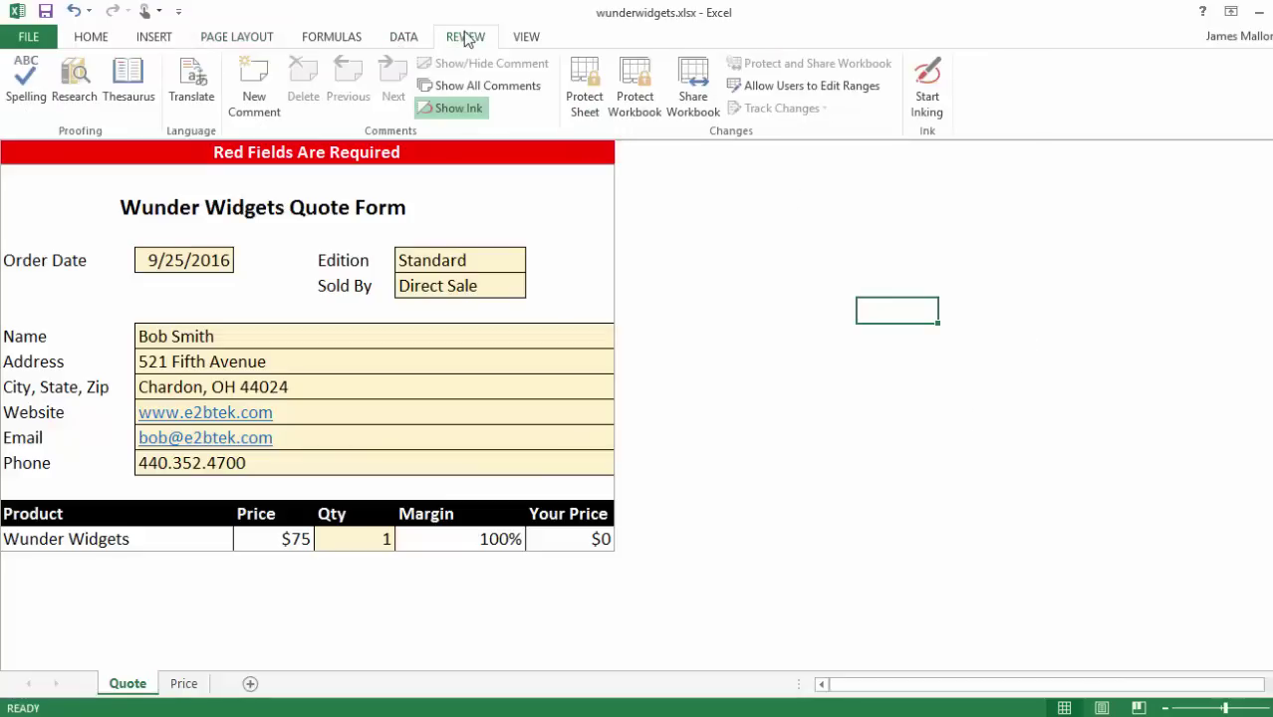
pyautogui.click(592, 92)
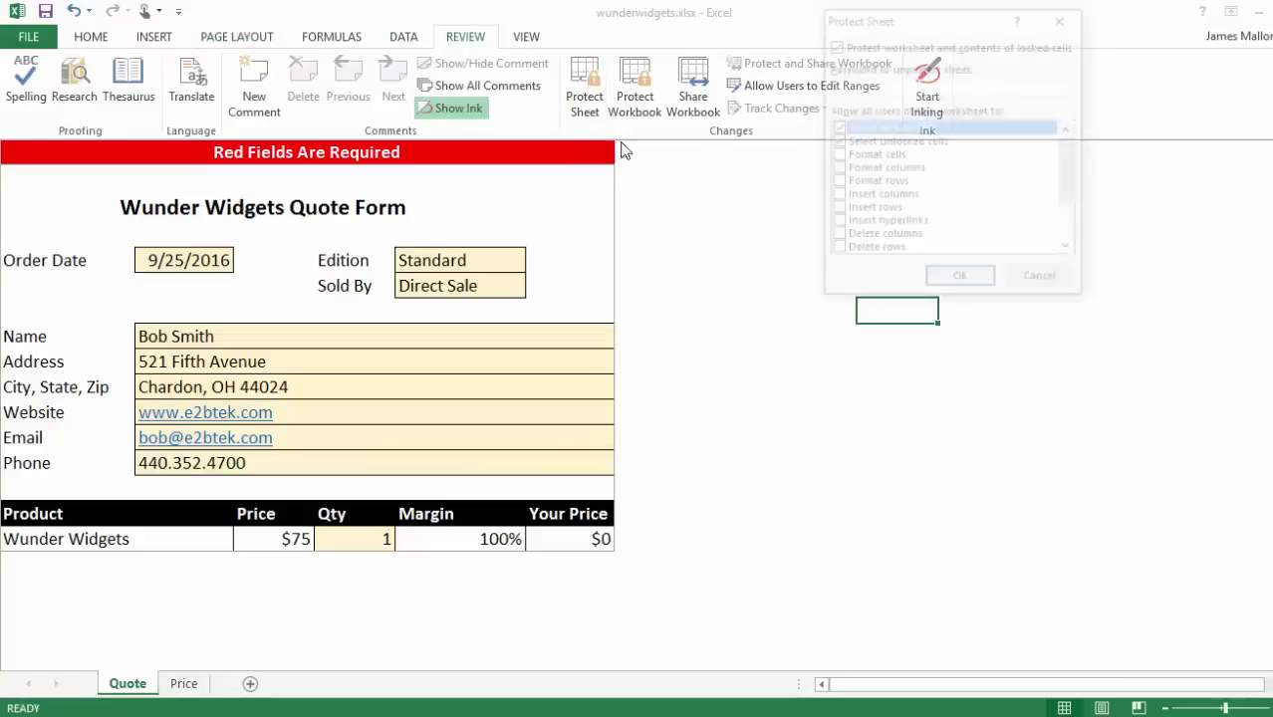
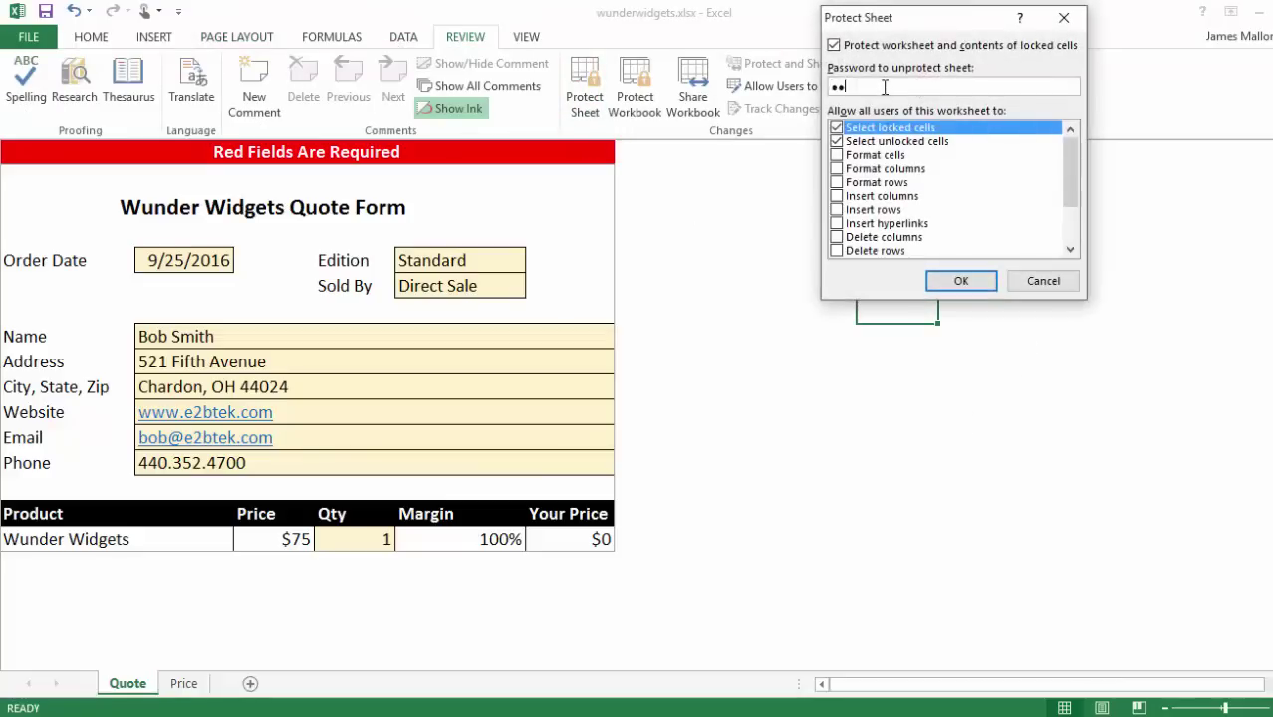
pyautogui.press('Return')
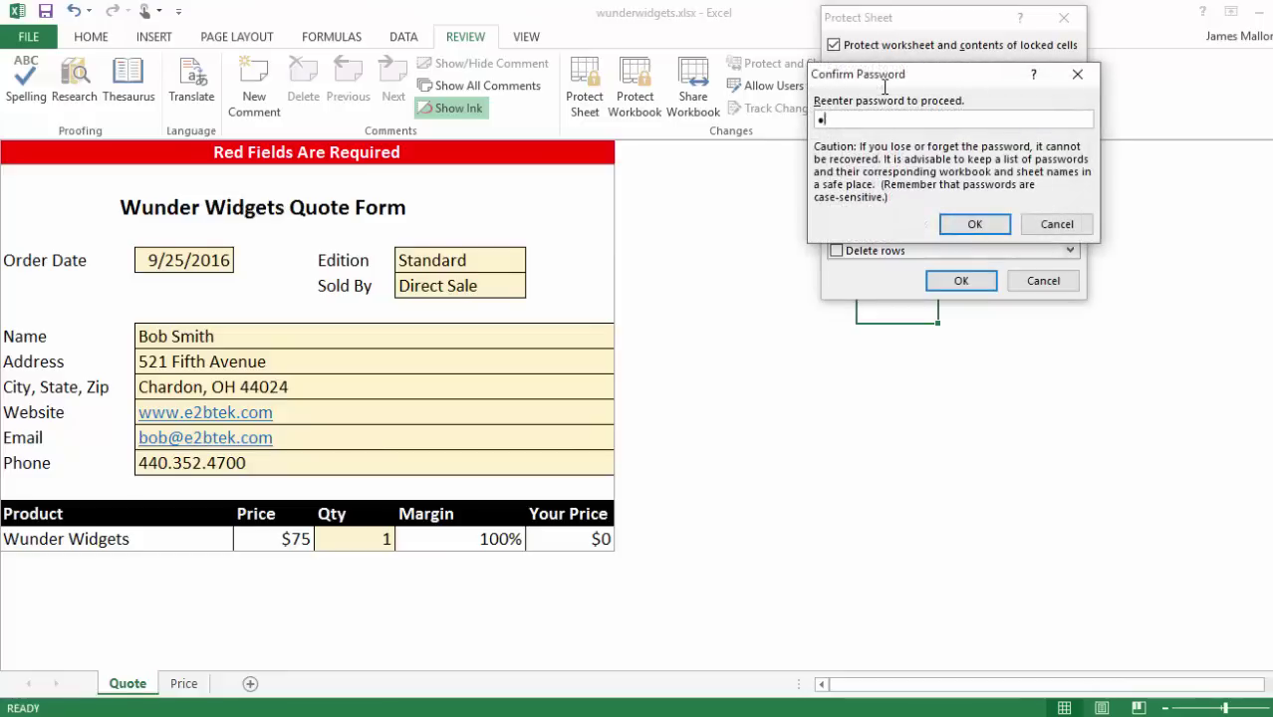
pyautogui.press('Return')
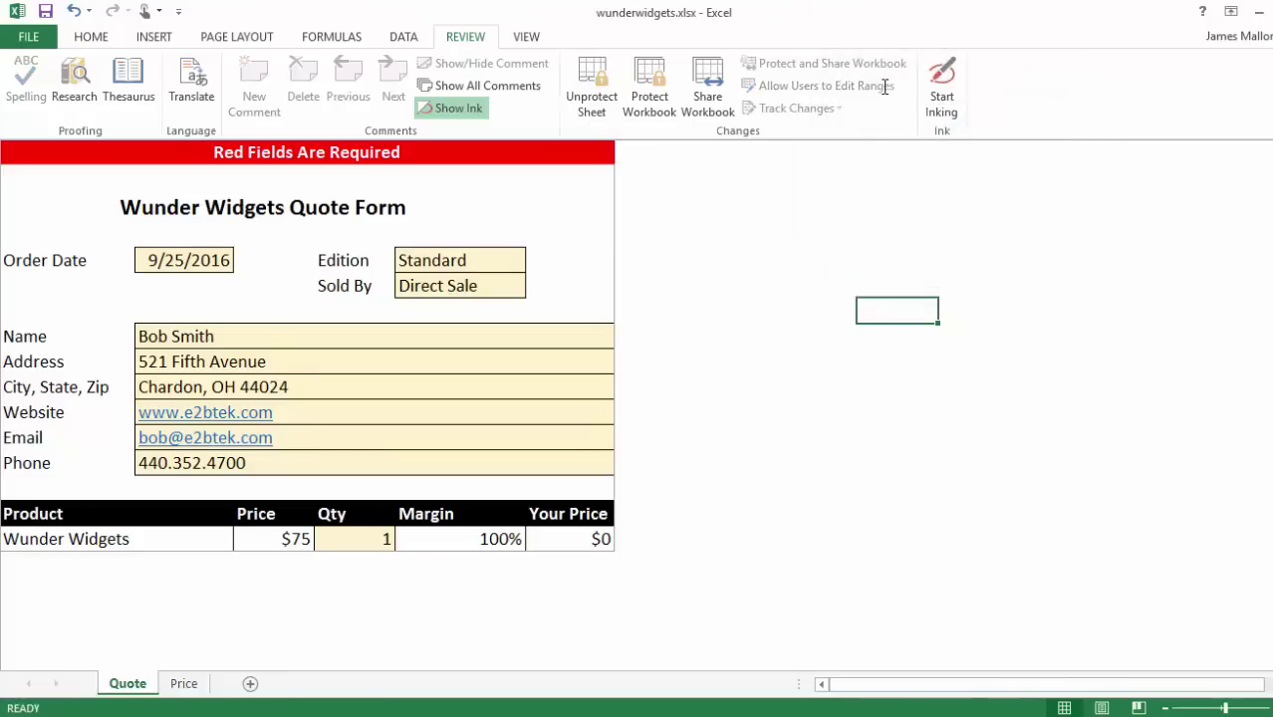
pyautogui.click(199, 684)
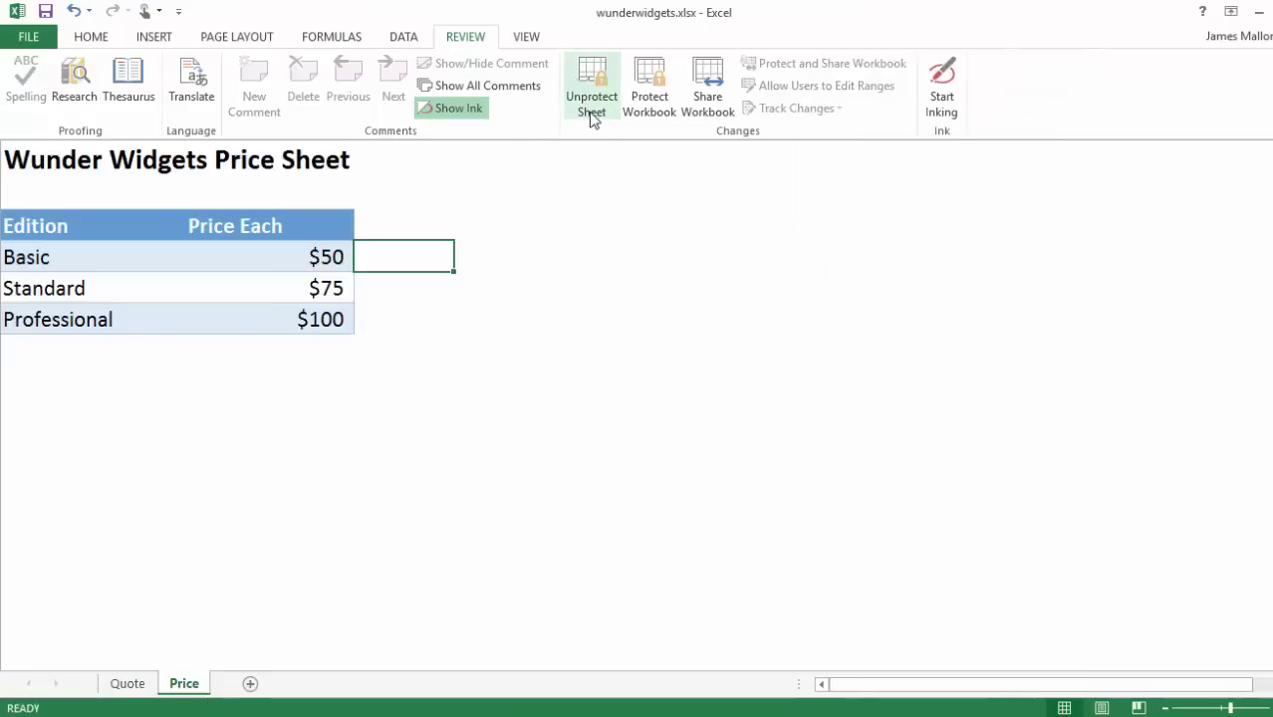
pyautogui.click(128, 683)
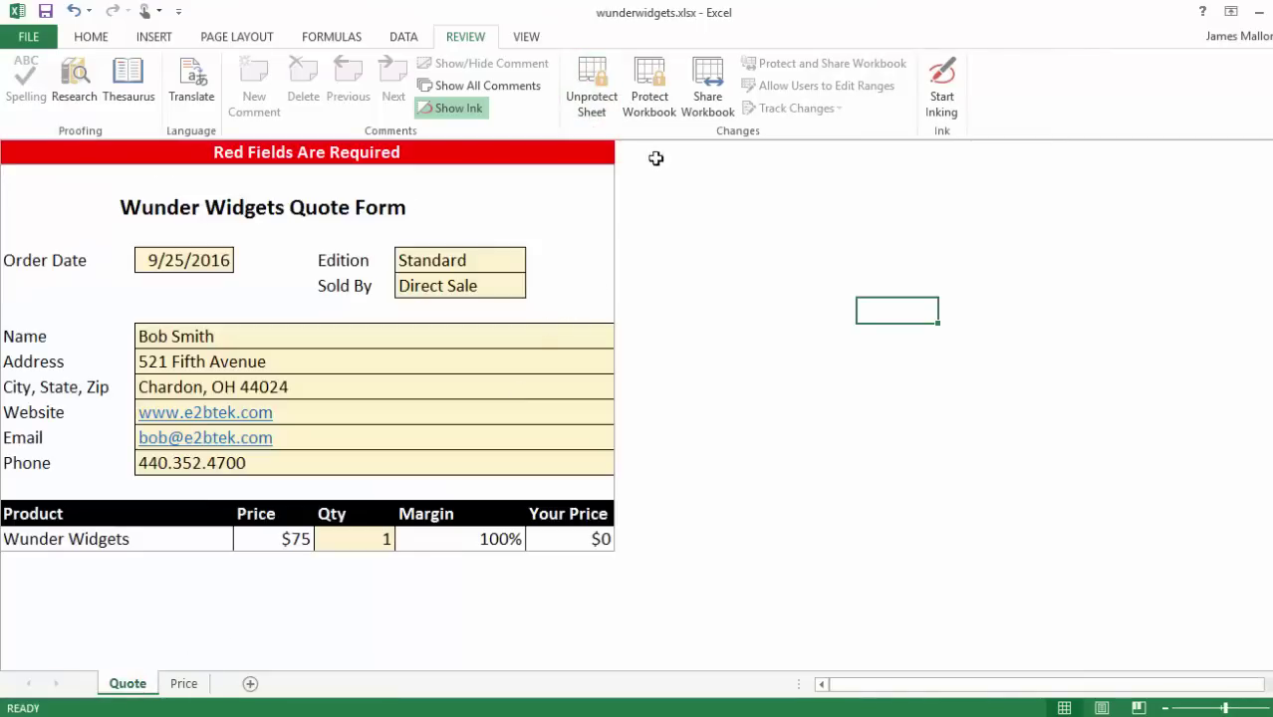
pyautogui.click(648, 97)
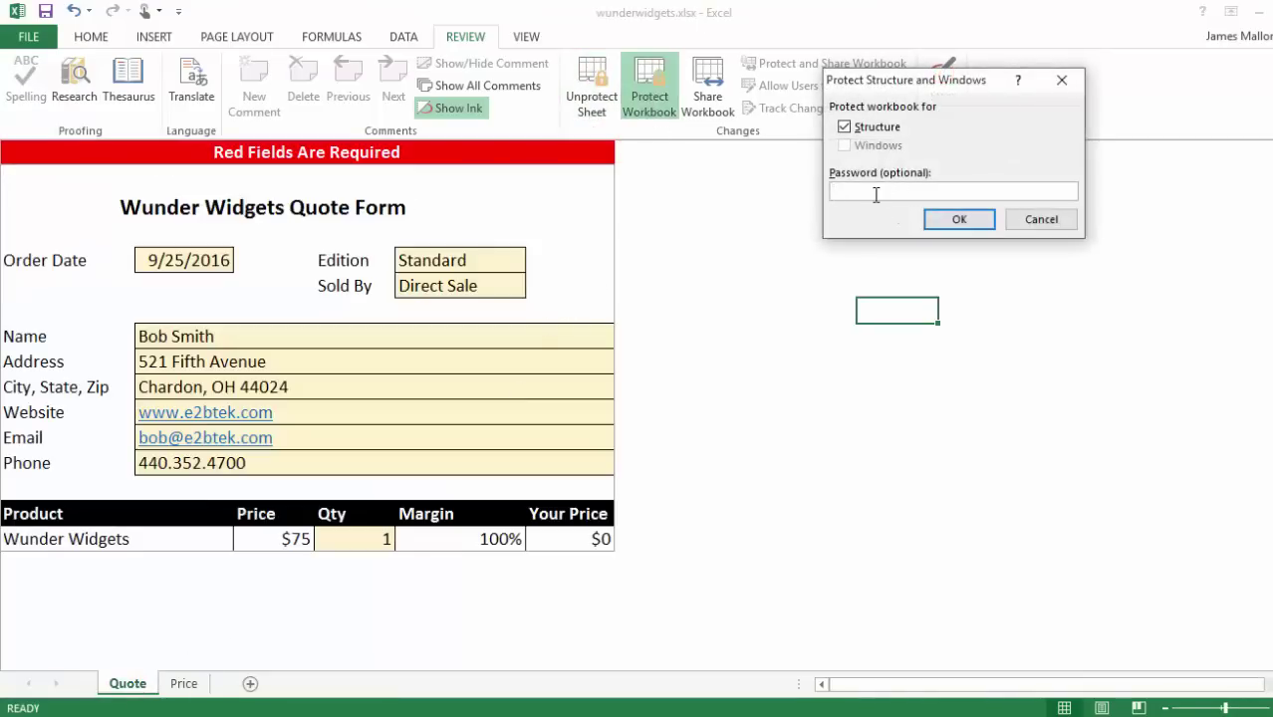
pyautogui.write('d')
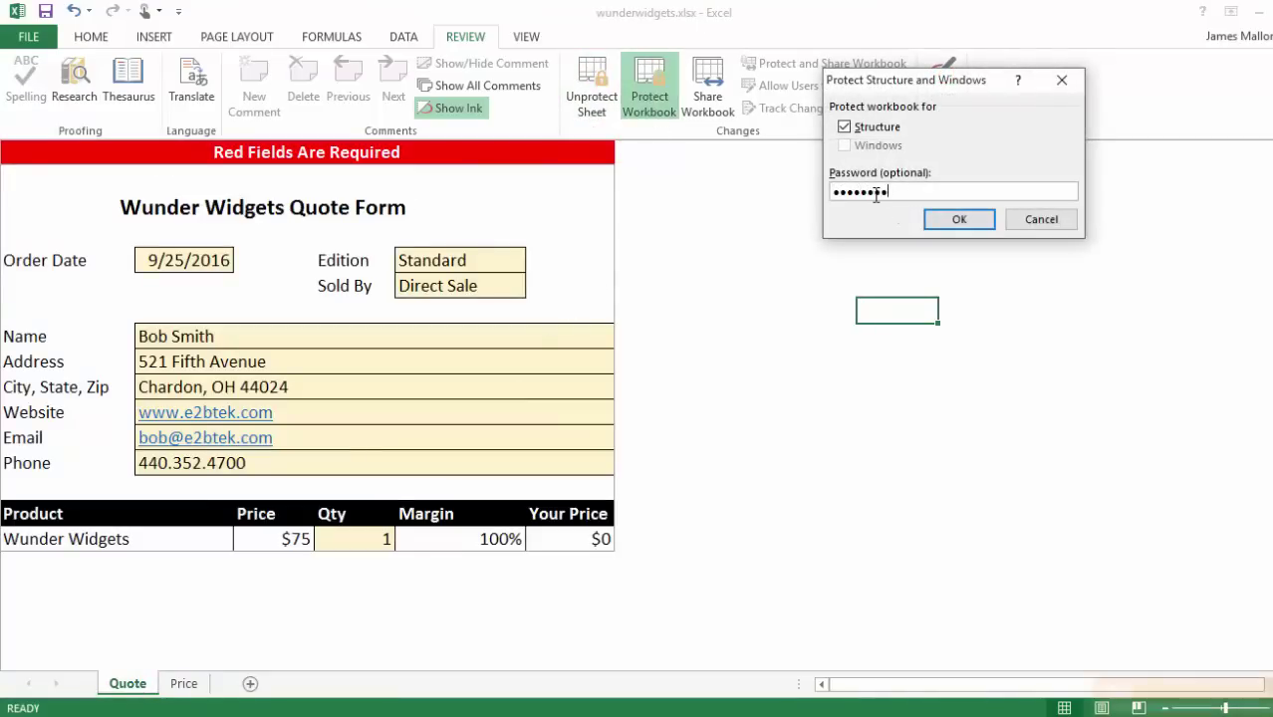
pyautogui.press('Return')
pyautogui.write('pa')
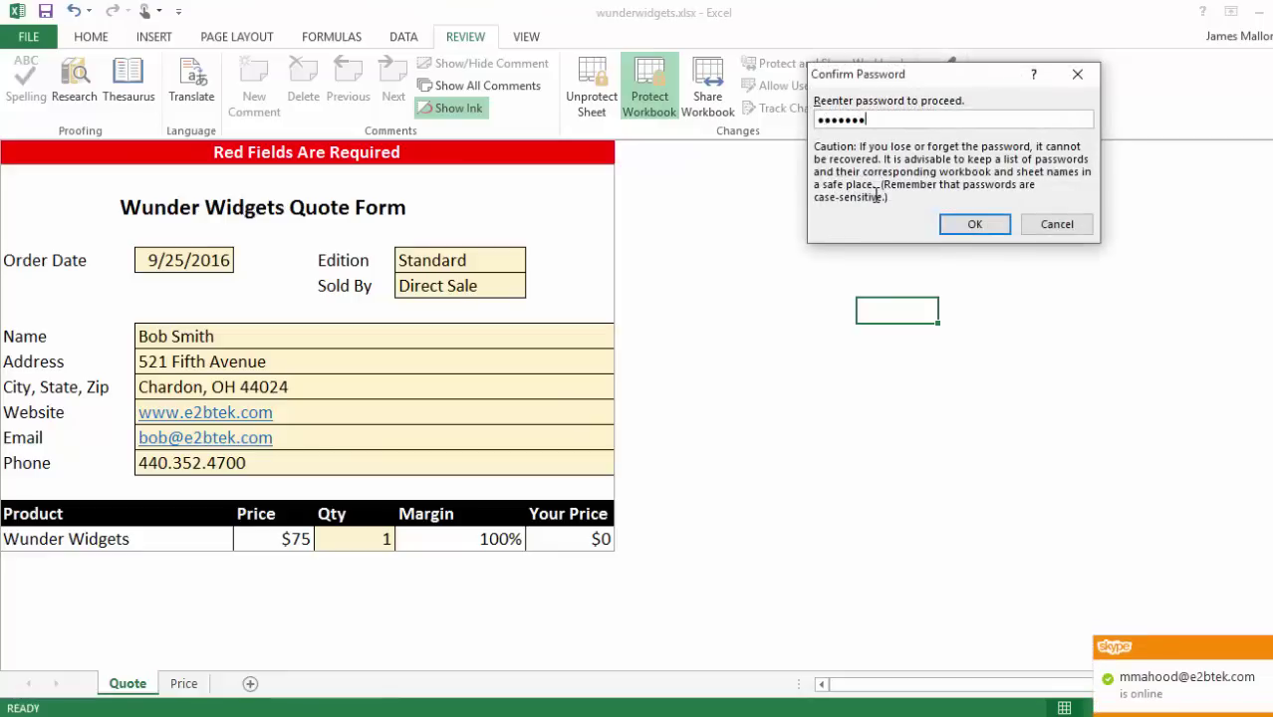
pyautogui.write('ssword')
pyautogui.press('Return')
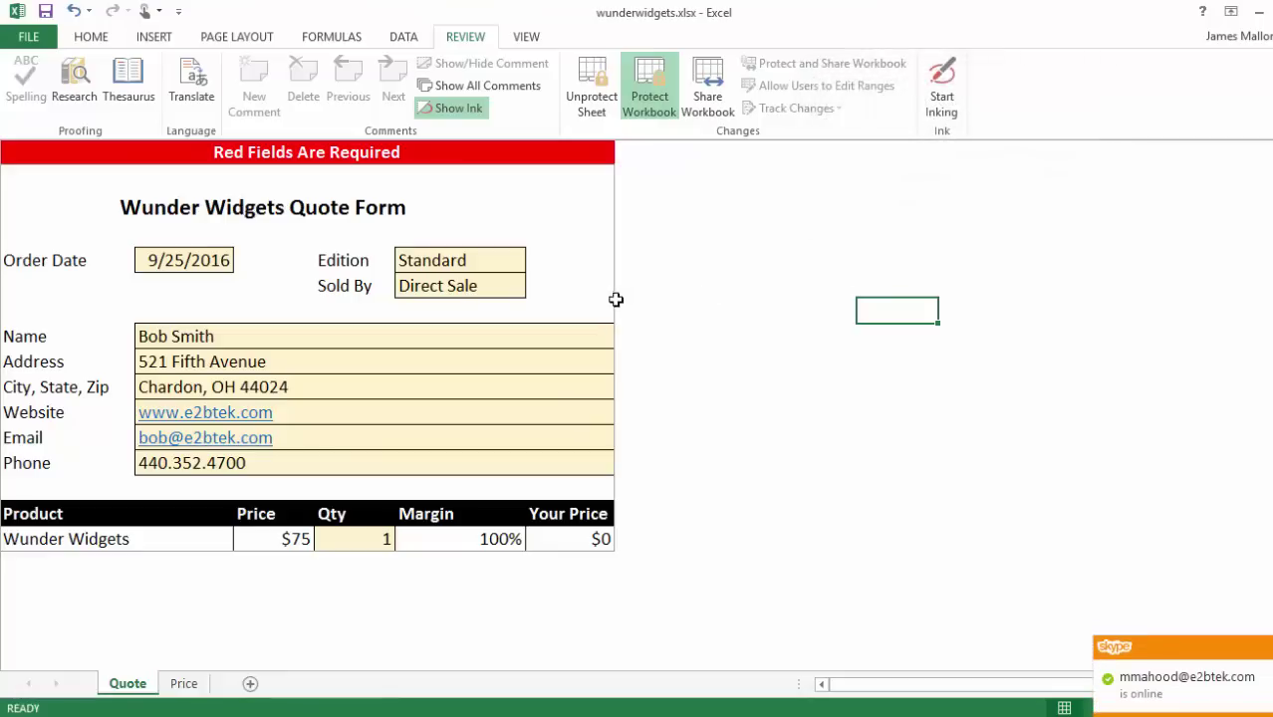
pyautogui.click(434, 302)
pyautogui.doubleClick(434, 302)
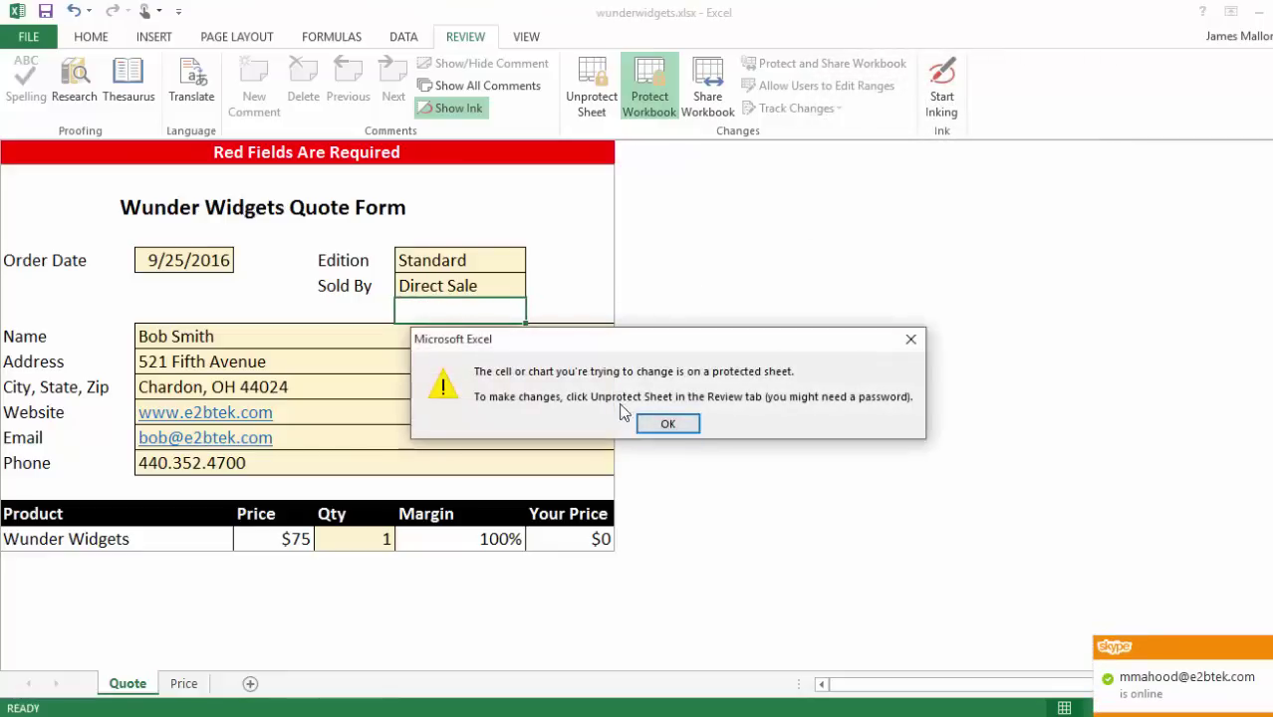
pyautogui.click(667, 423)
pyautogui.click(335, 333)
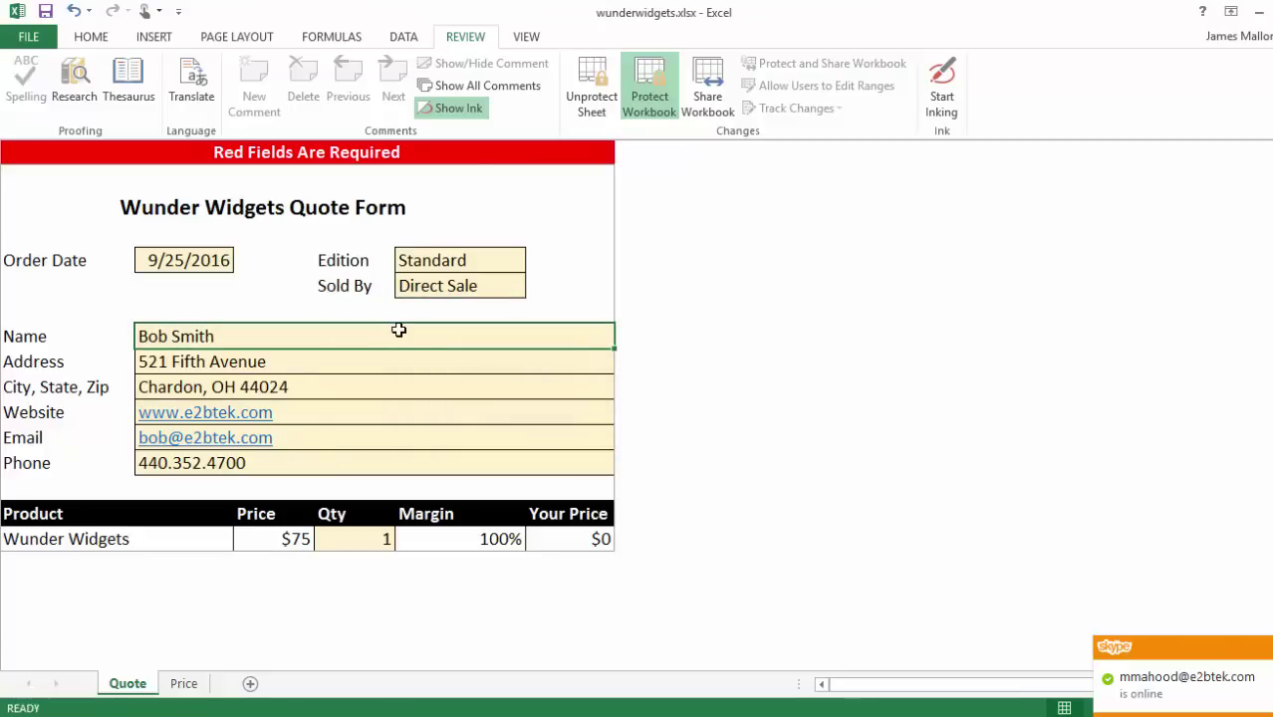
# Unprotect the Quote sheet and select the whole form from header to price row
pyautogui.click(591, 100)
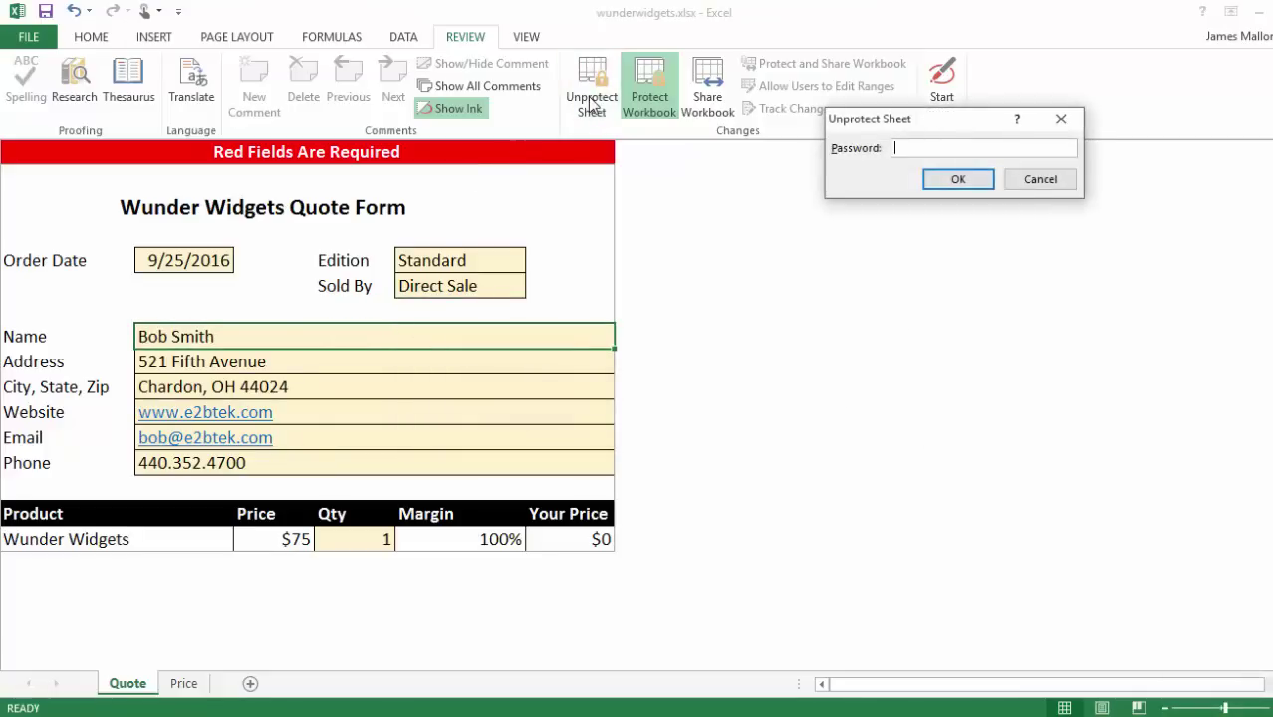
pyautogui.press('Return')
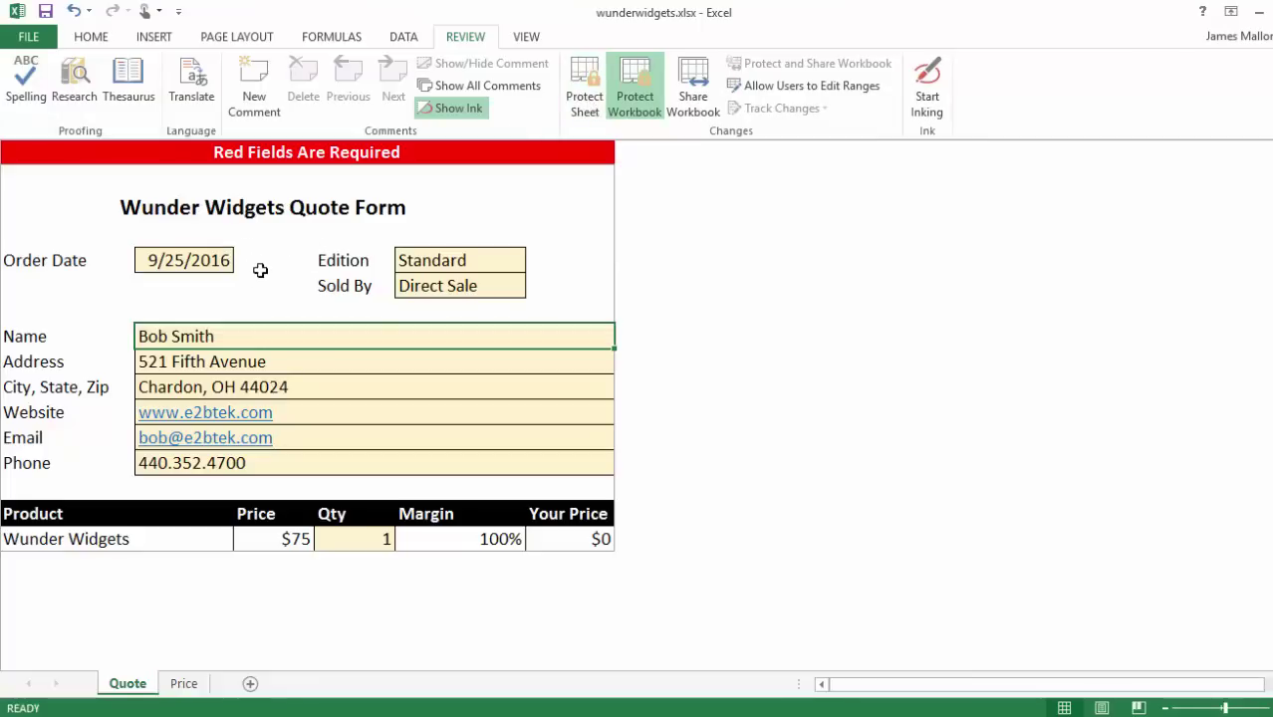
pyautogui.click(193, 312)
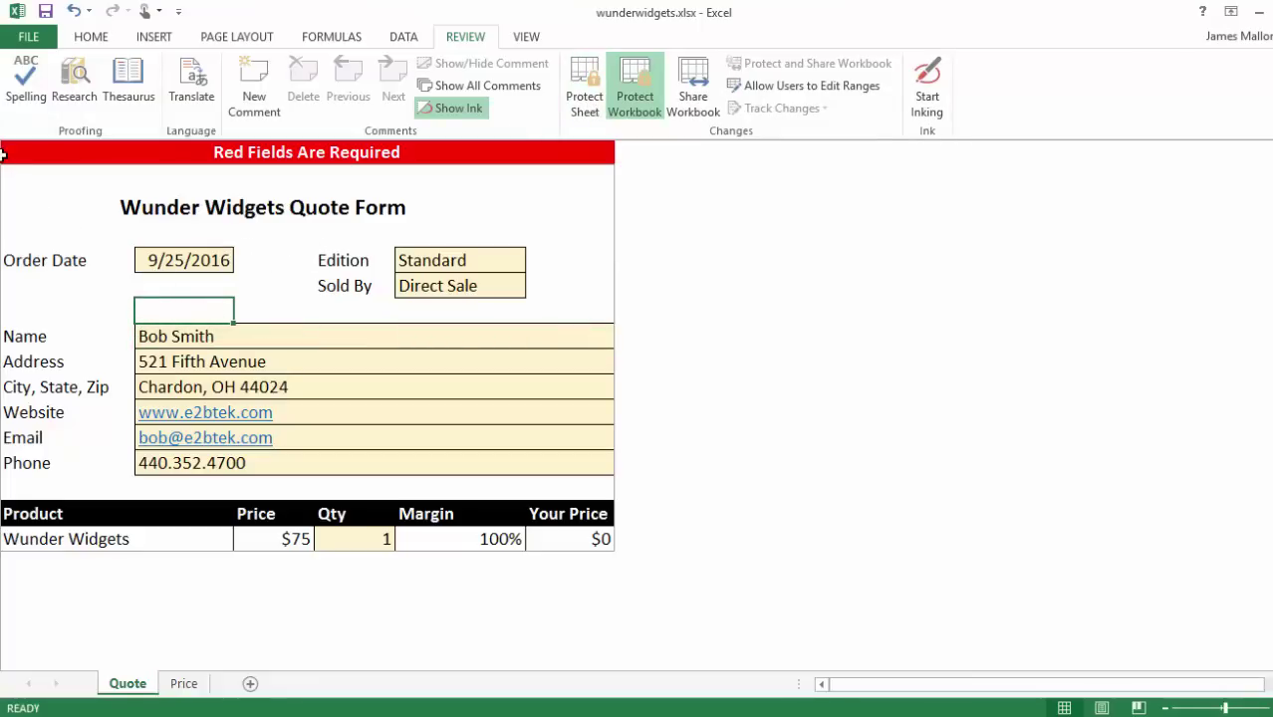
pyautogui.moveTo(3, 150); pyautogui.dragTo(519, 540)
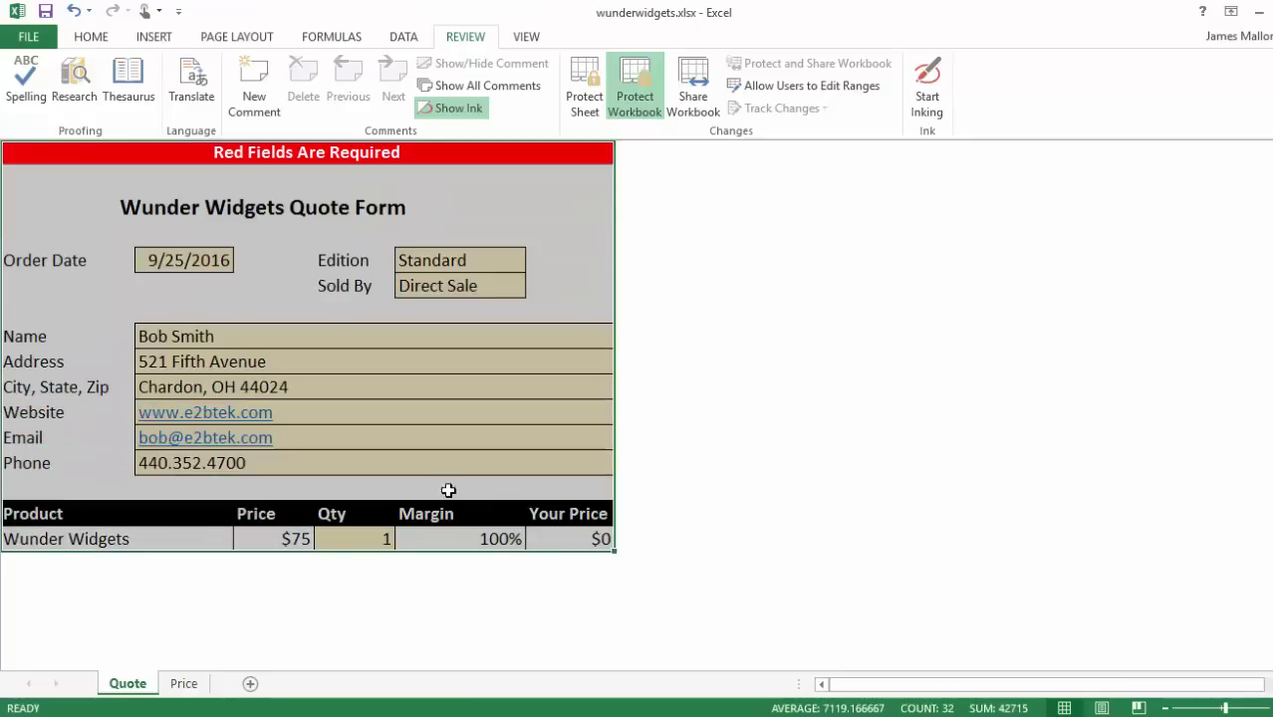
# Mark the selected form cells as Locked and Hidden in Format Cells protection
pyautogui.rightClick(342, 228)
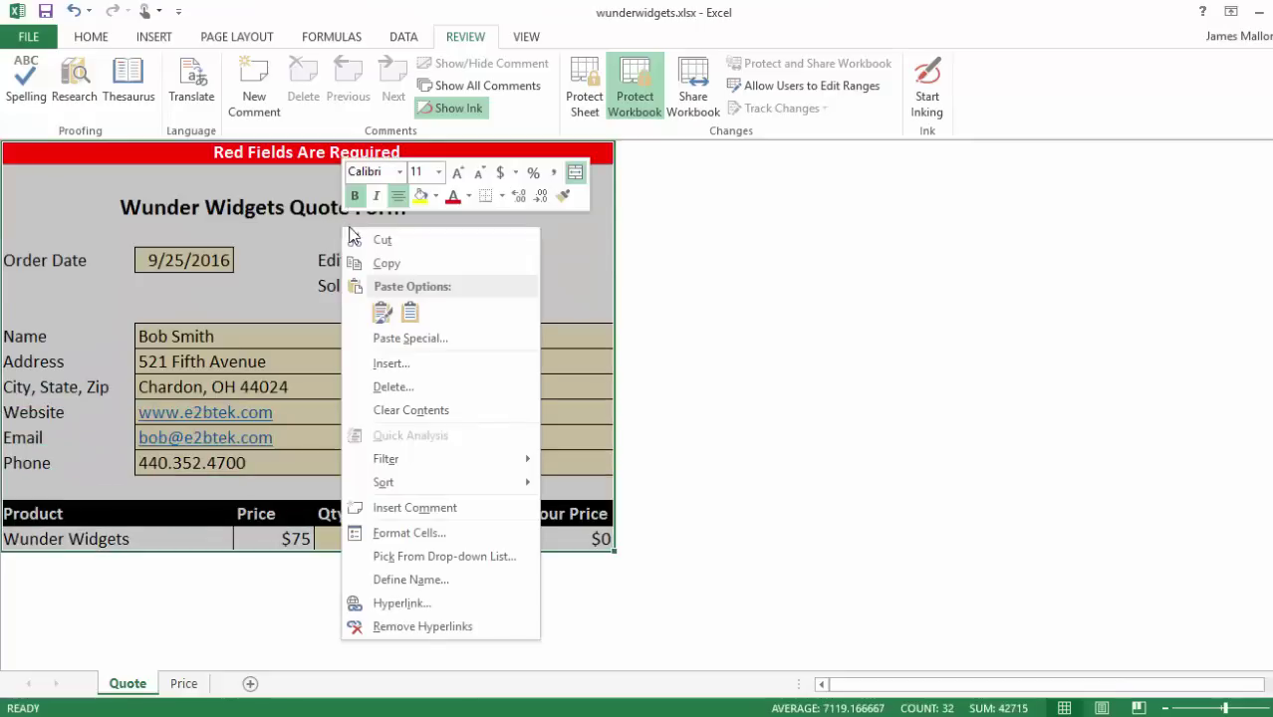
pyautogui.click(436, 535)
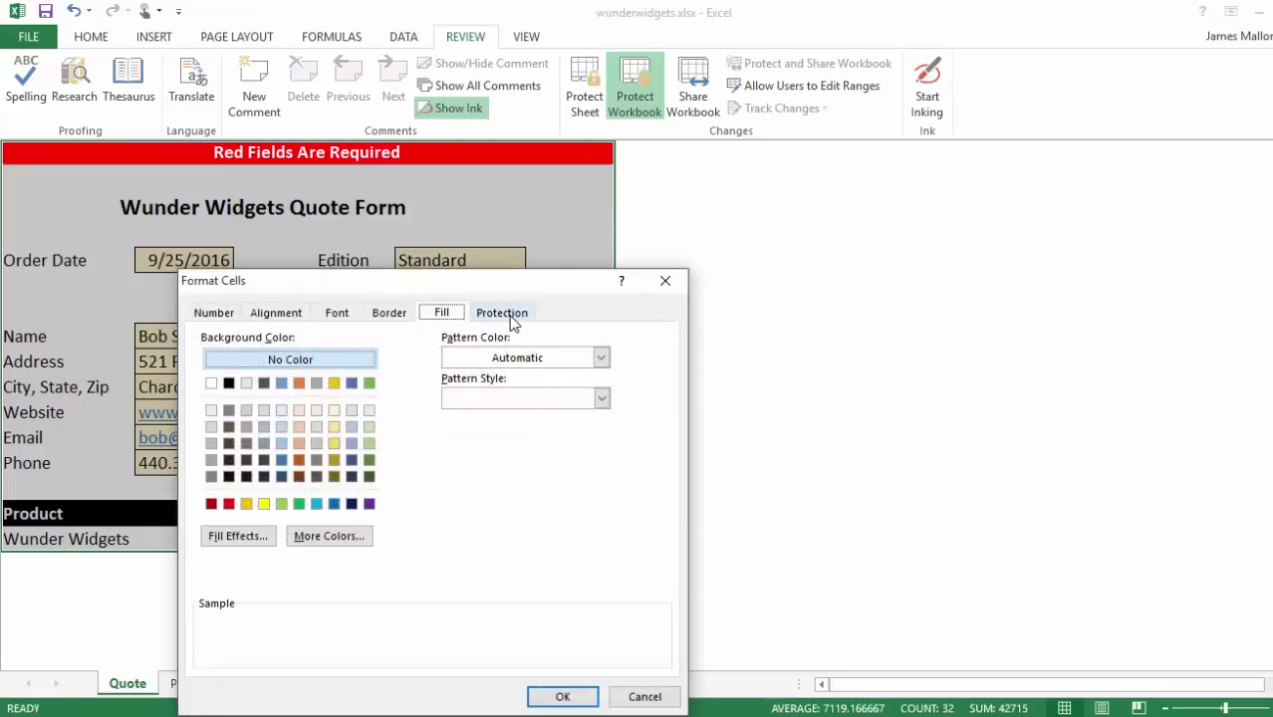
pyautogui.click(504, 314)
pyautogui.click(200, 339)
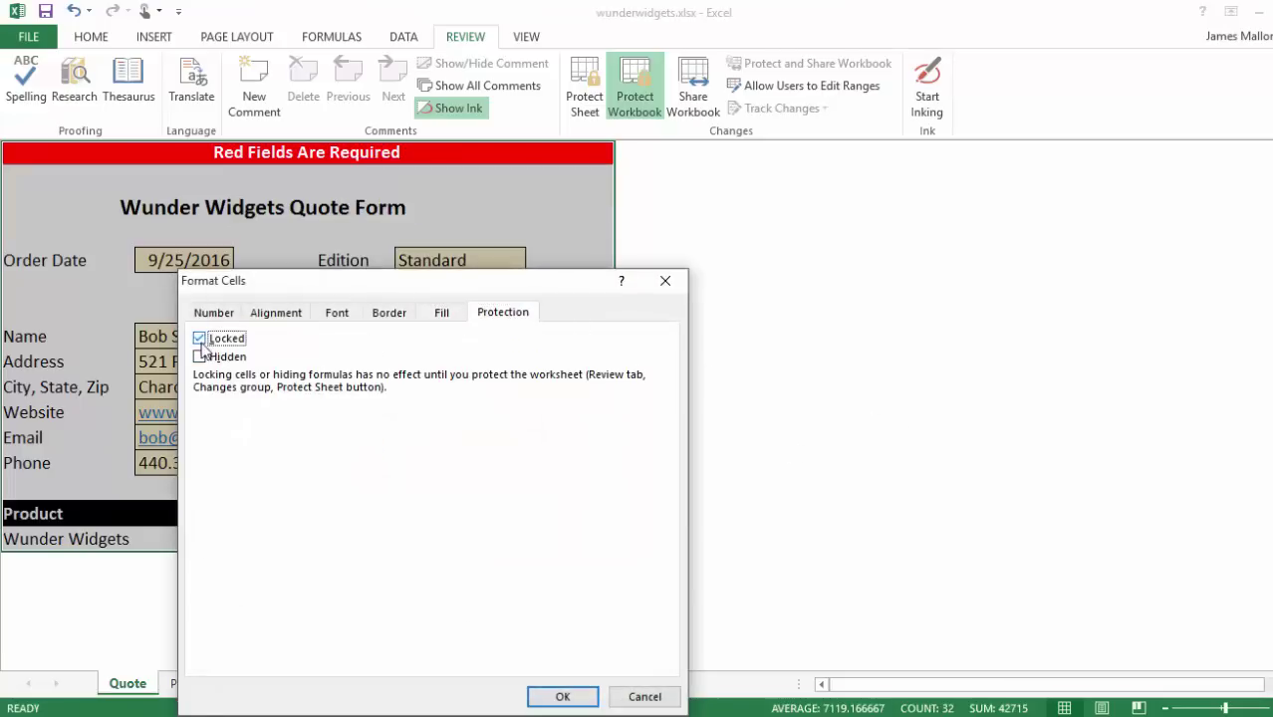
pyautogui.click(202, 357)
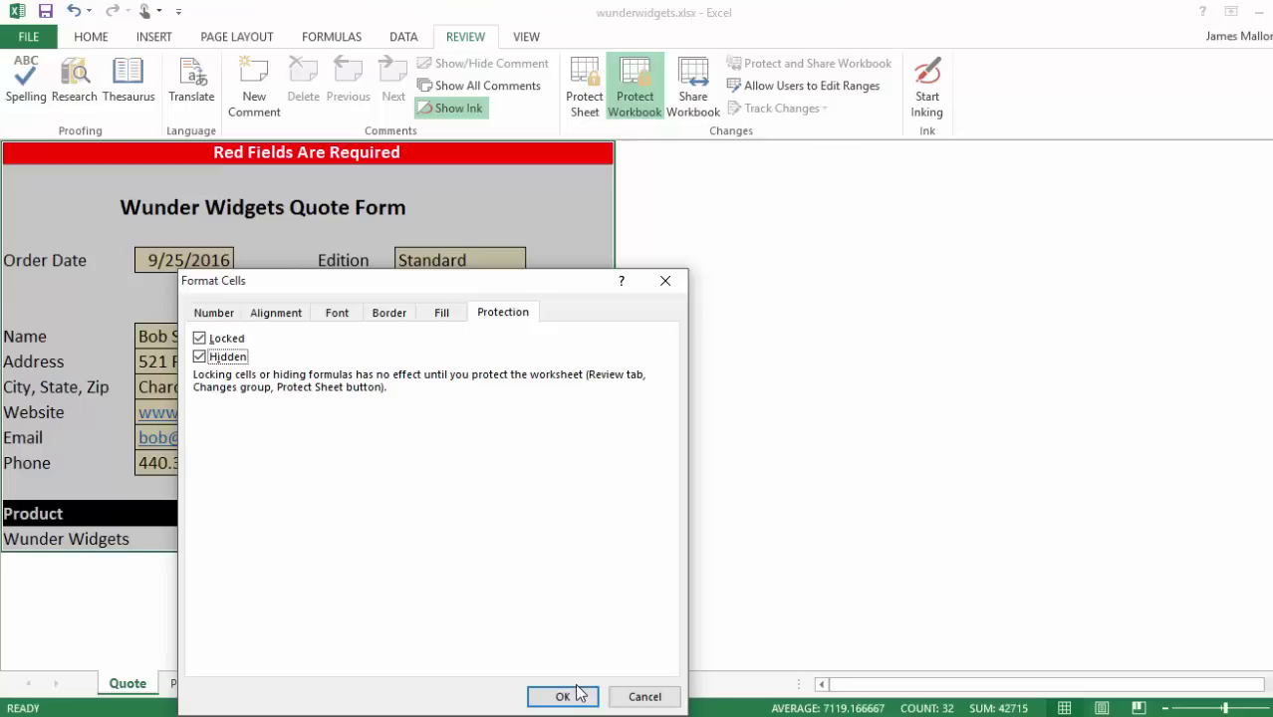
pyautogui.click(575, 692)
pyautogui.click(202, 258)
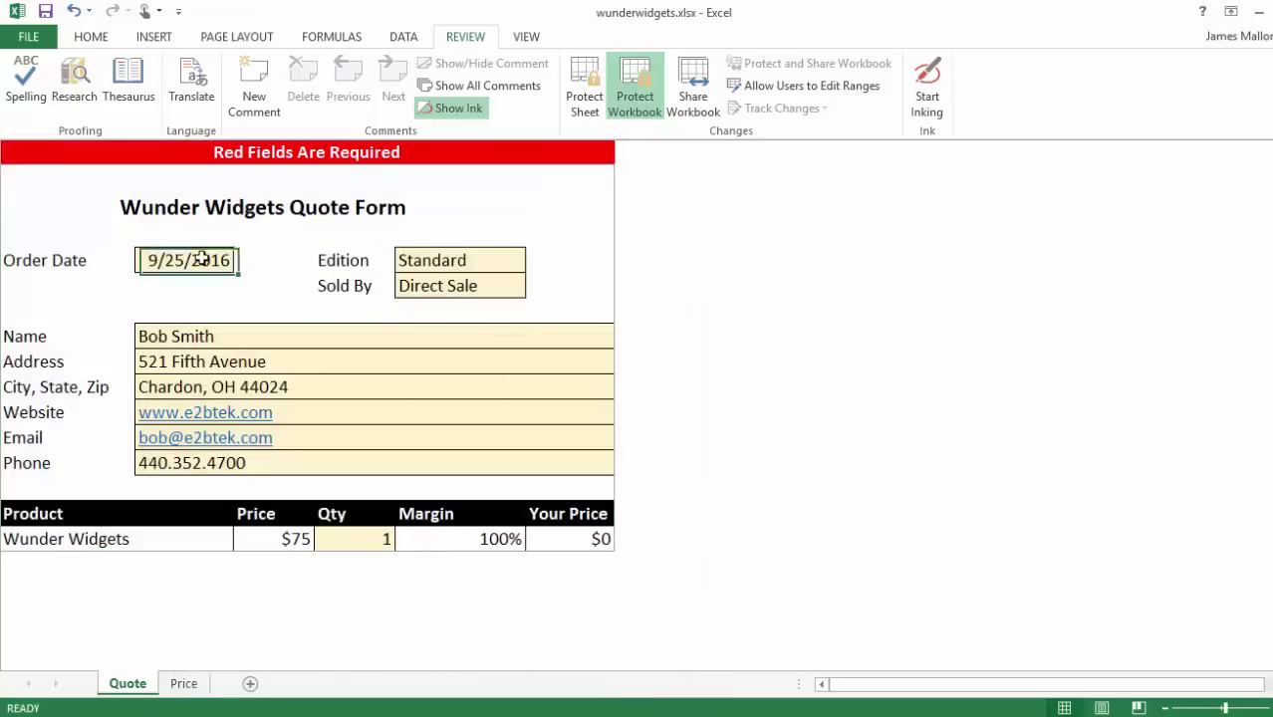
# Unlock the Order Date, Edition, Sold By, Name-through-Phone and Qty input cells
pyautogui.moveTo(482, 266); pyautogui.dragTo(474, 283)
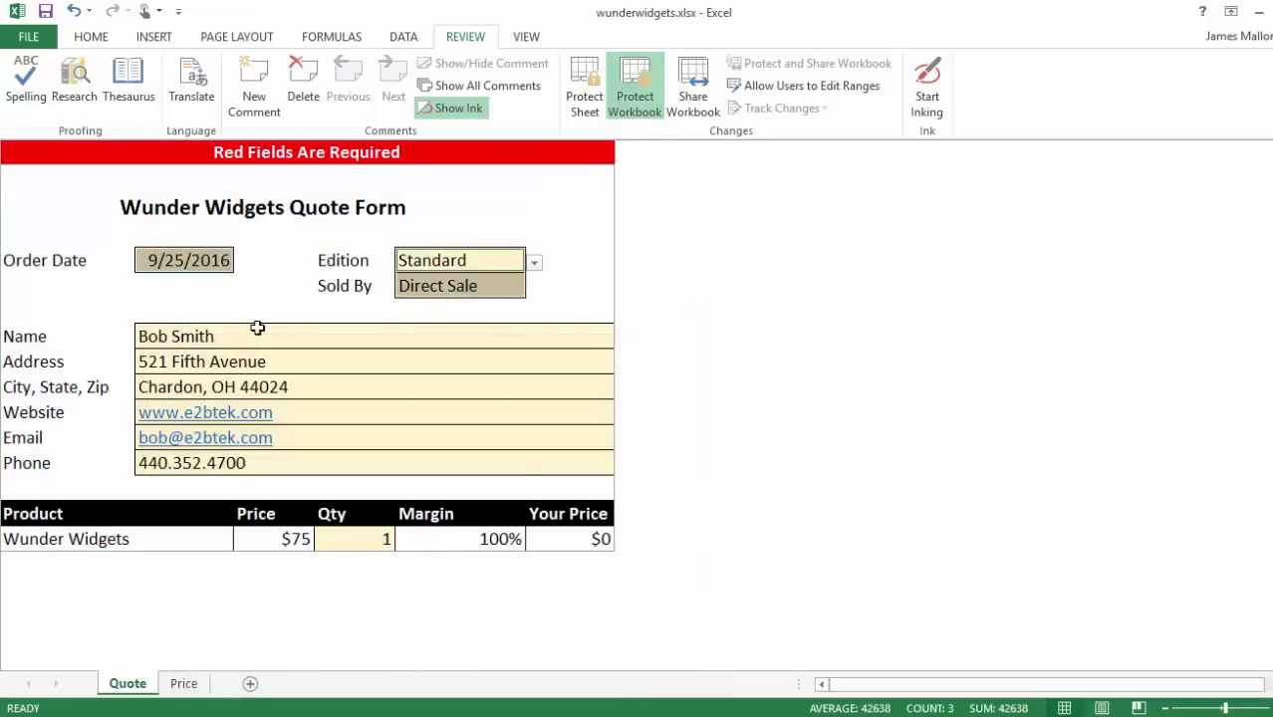
pyautogui.moveTo(211, 329)
pyautogui.mouseDown()
pyautogui.moveTo(199, 455)
pyautogui.moveTo(225, 466)
pyautogui.mouseUp()
pyautogui.keyDown('ctrl'); pyautogui.click(345, 538); pyautogui.keyUp('ctrl')
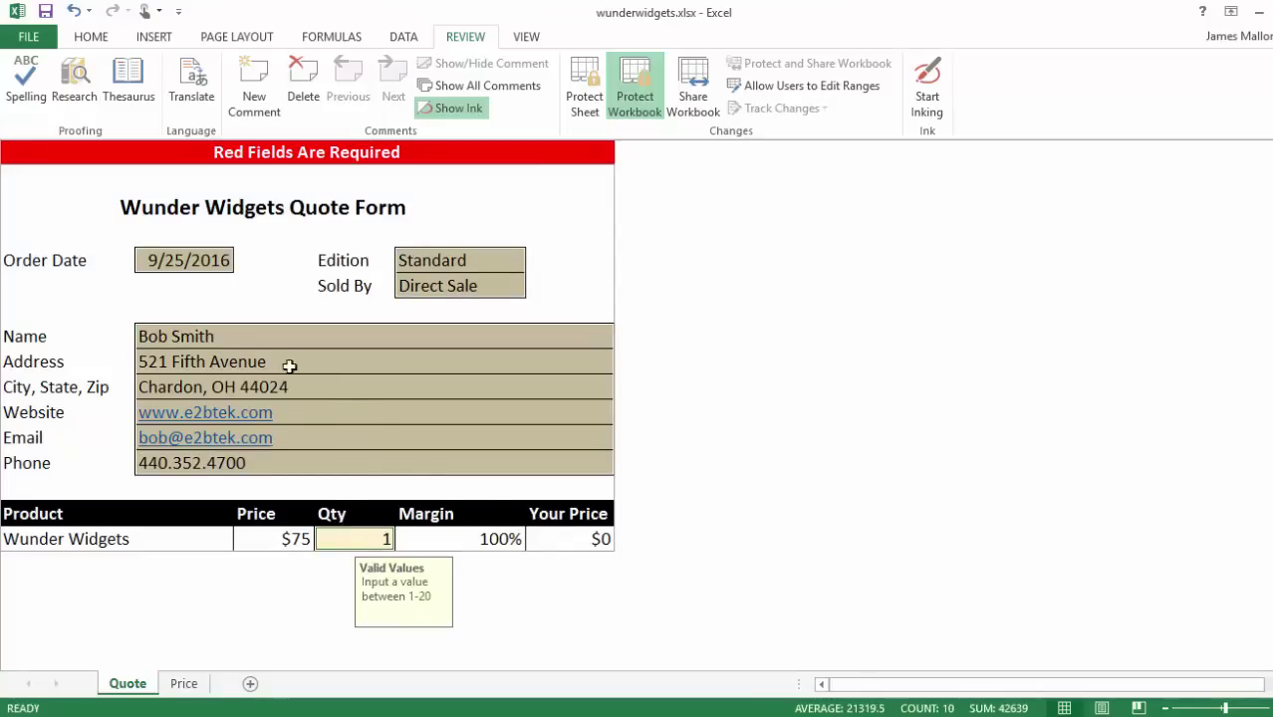
pyautogui.rightClick(329, 336)
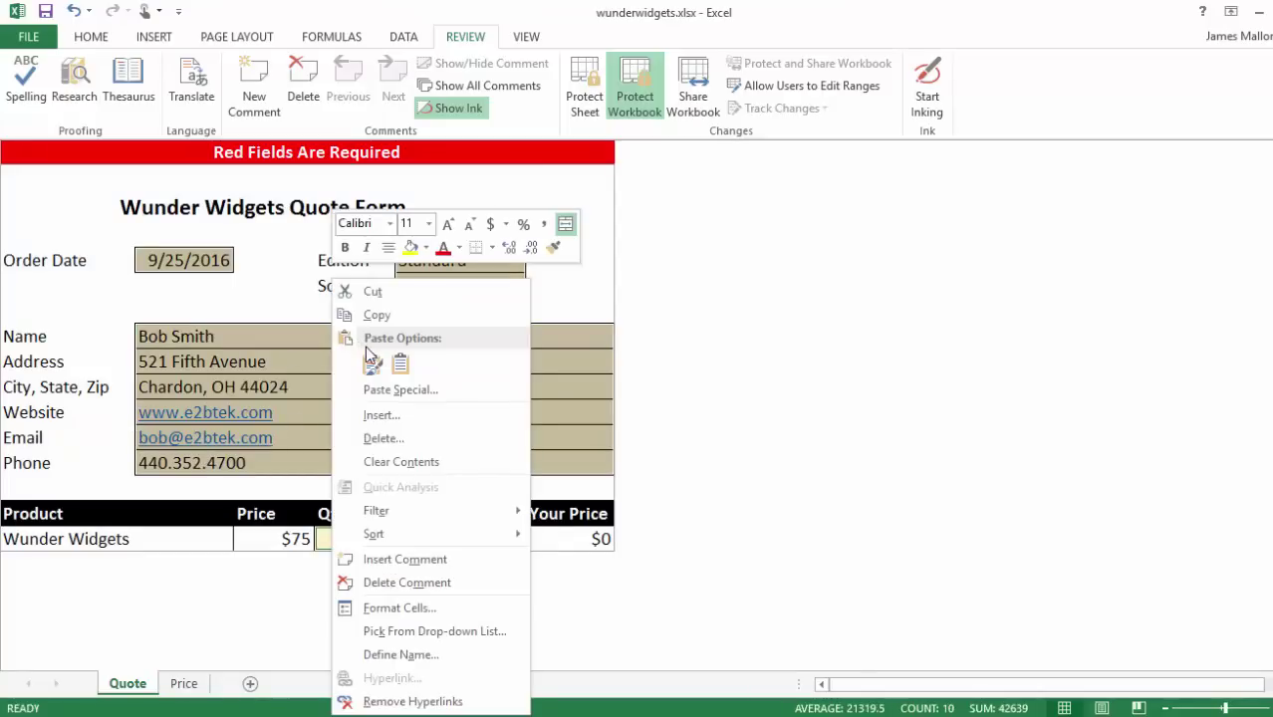
pyautogui.click(427, 606)
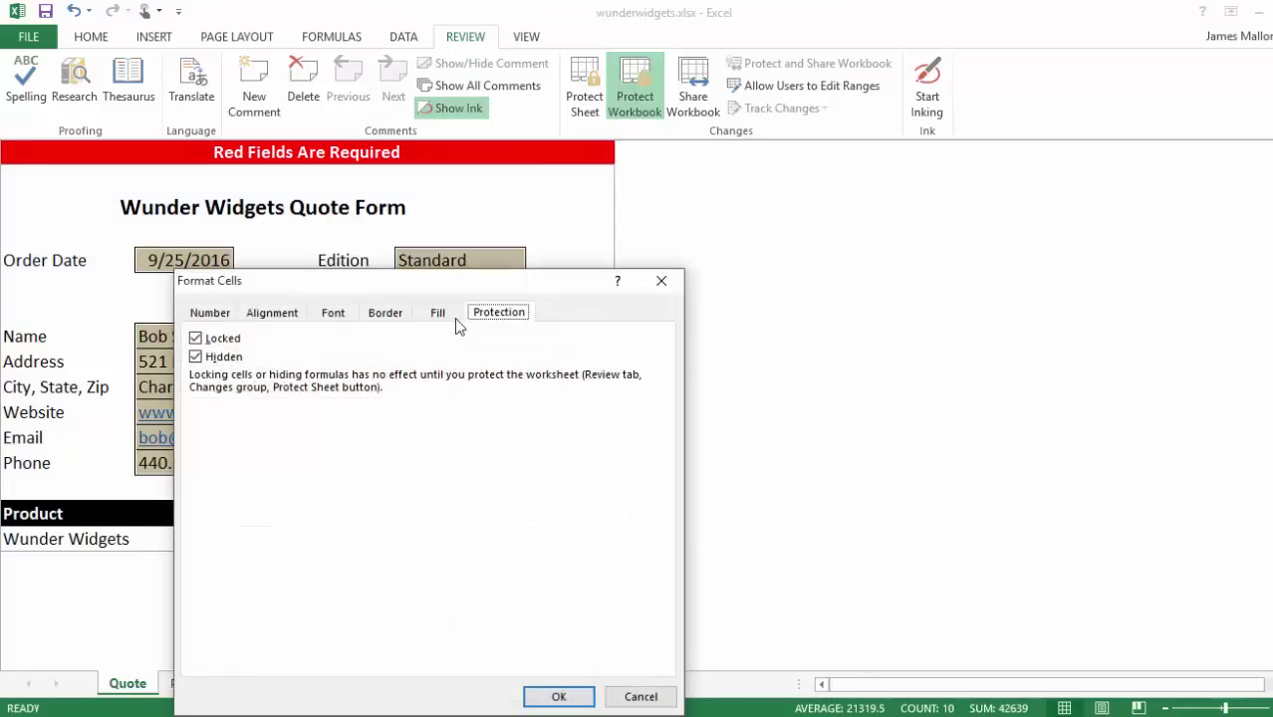
pyautogui.click(196, 338)
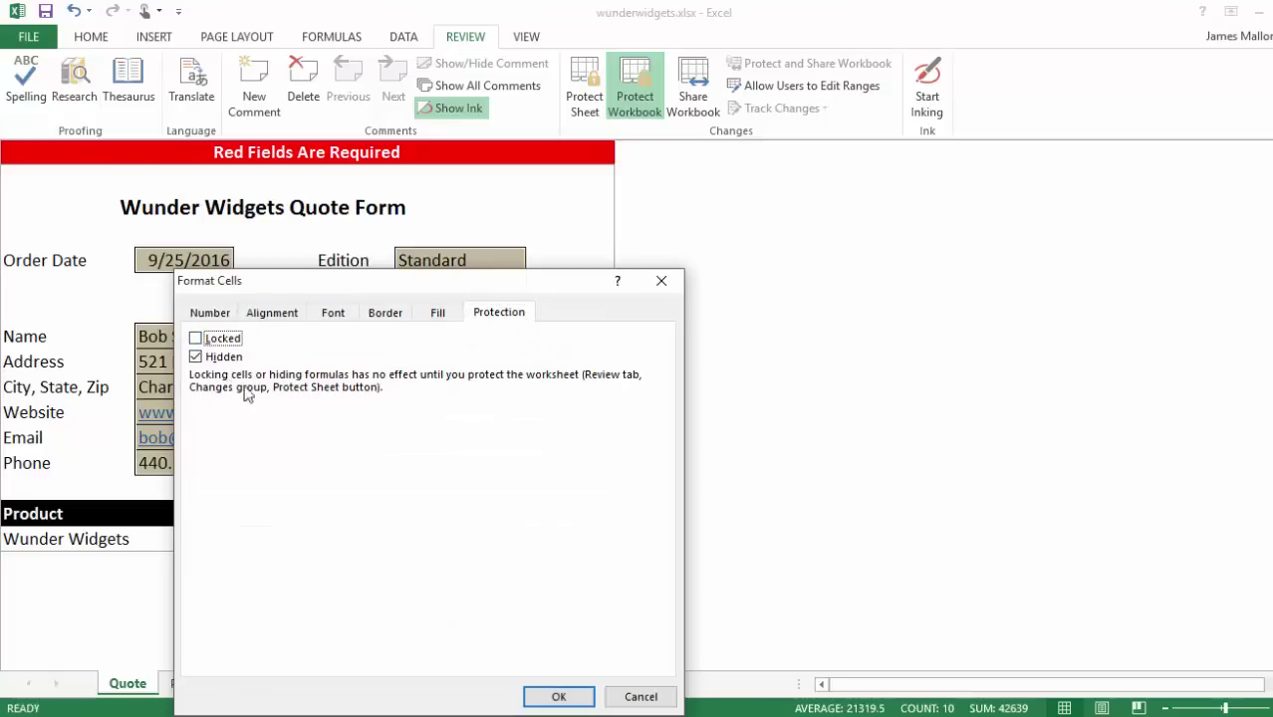
pyautogui.click(558, 696)
pyautogui.click(753, 412)
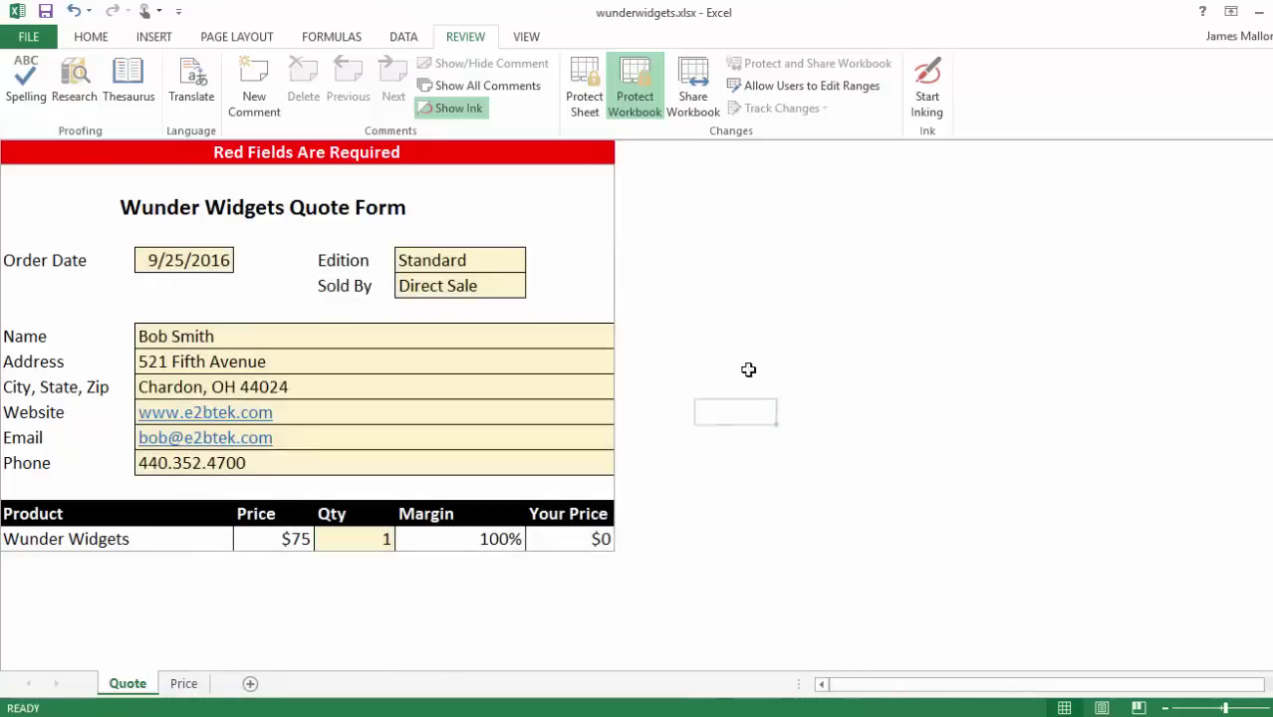
pyautogui.click(589, 89)
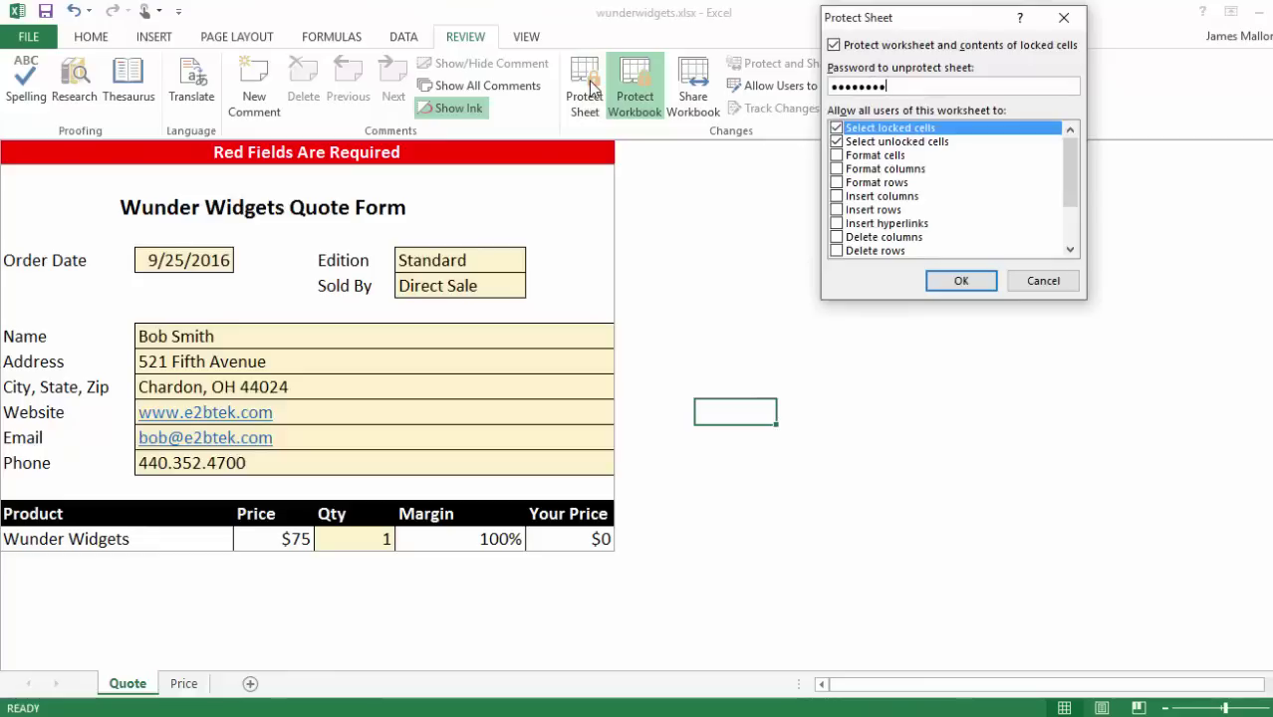
# Enter and confirm the sheet password to protect the Quote sheet
pyautogui.press('Return')
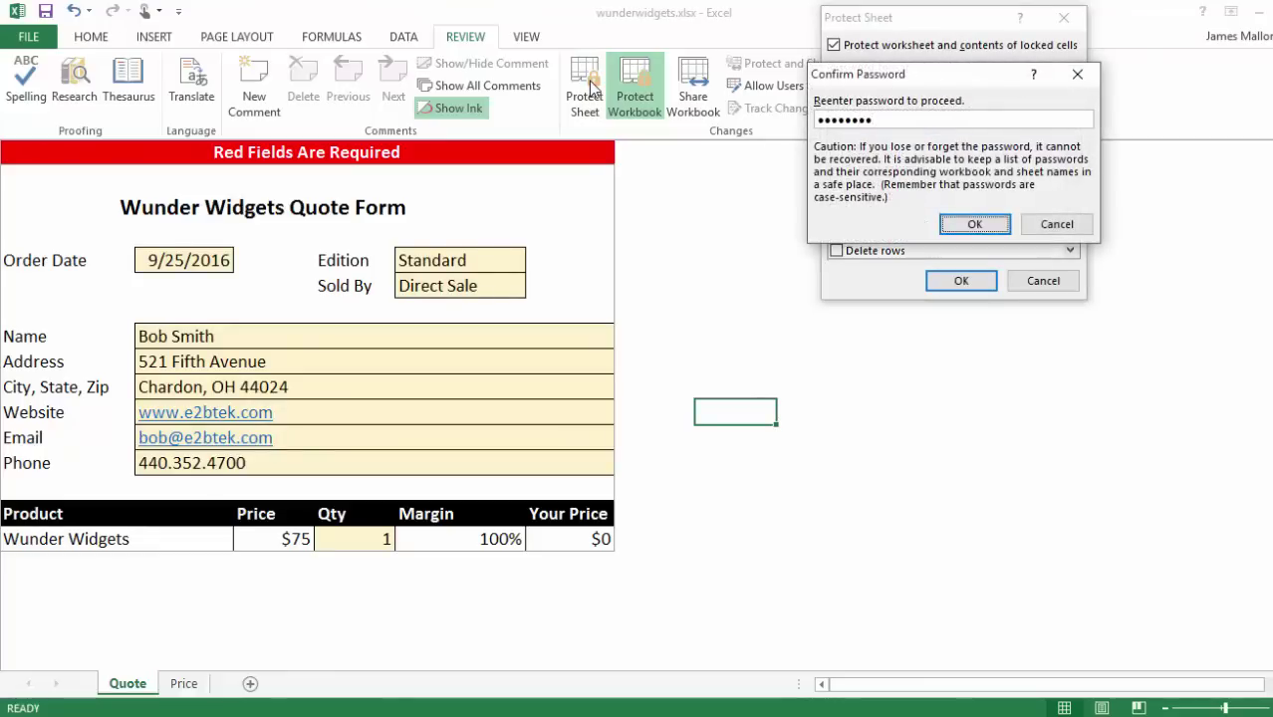
pyautogui.press('Return')
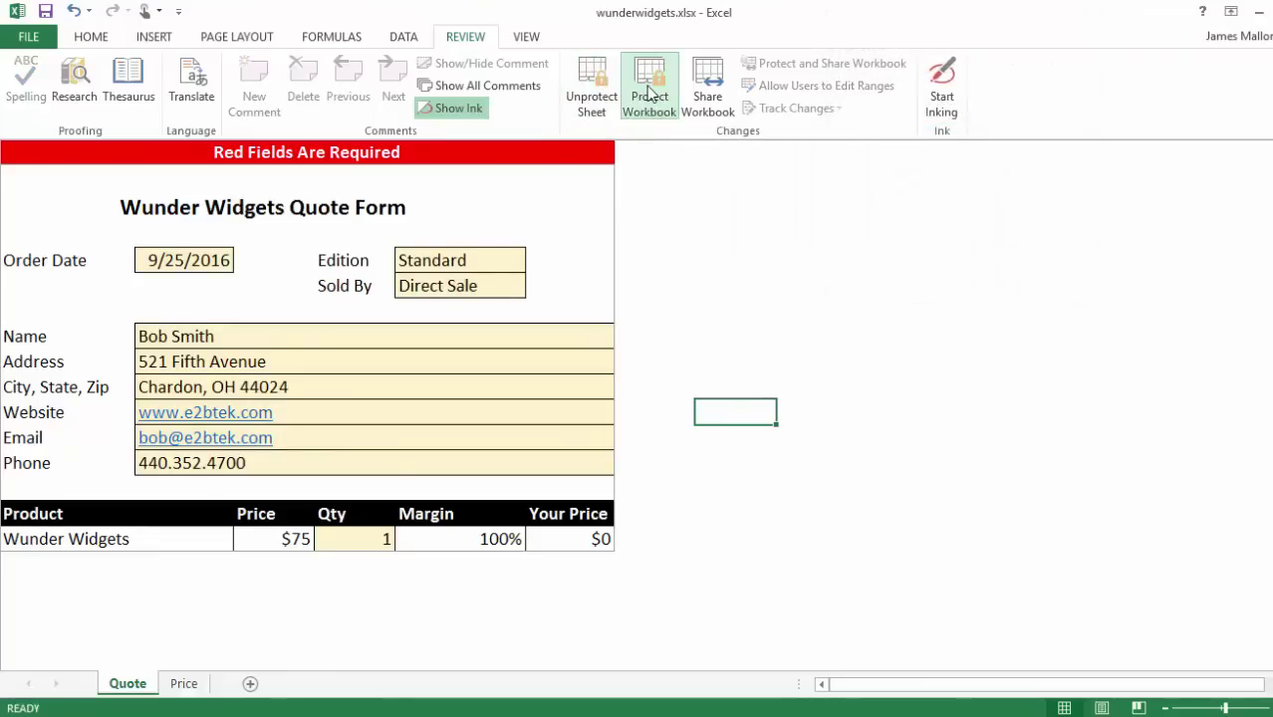
# Remove the existing workbook protection using its password
pyautogui.click(647, 94)
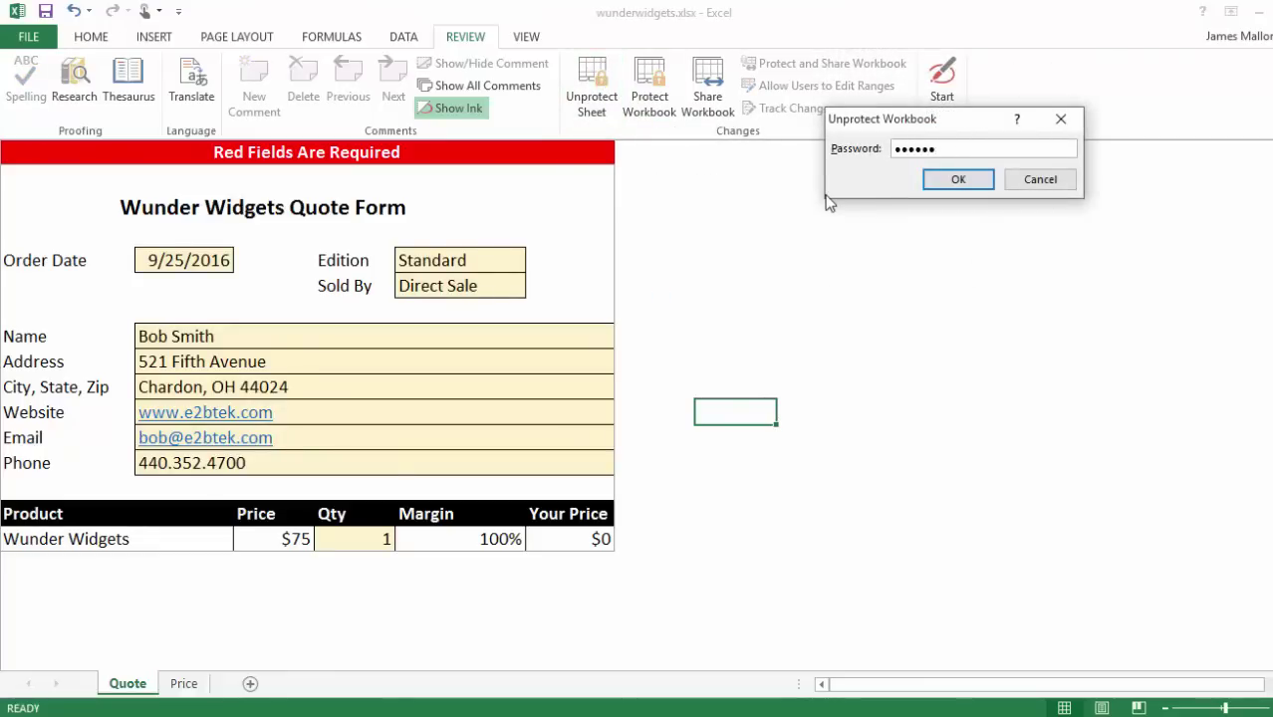
pyautogui.write('rd')
pyautogui.press('Return')
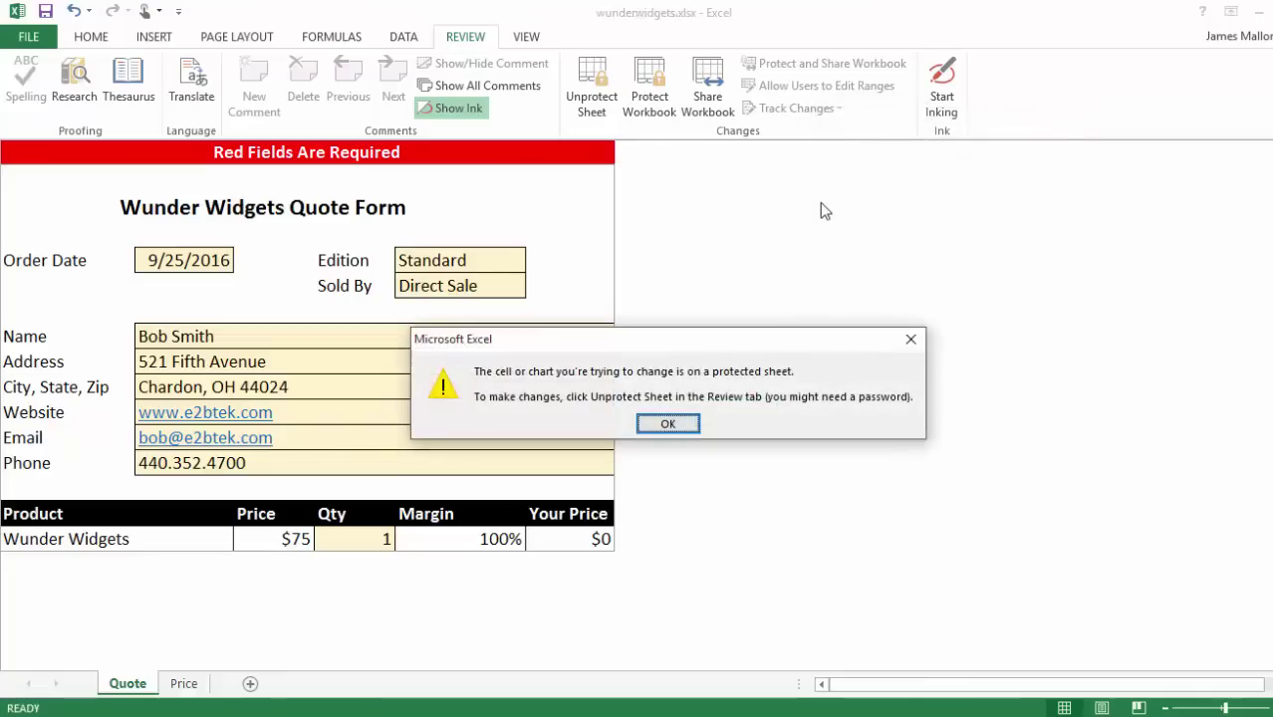
pyautogui.click(690, 428)
# Protect the workbook structure with a new, confirmed password
pyautogui.click(664, 112)
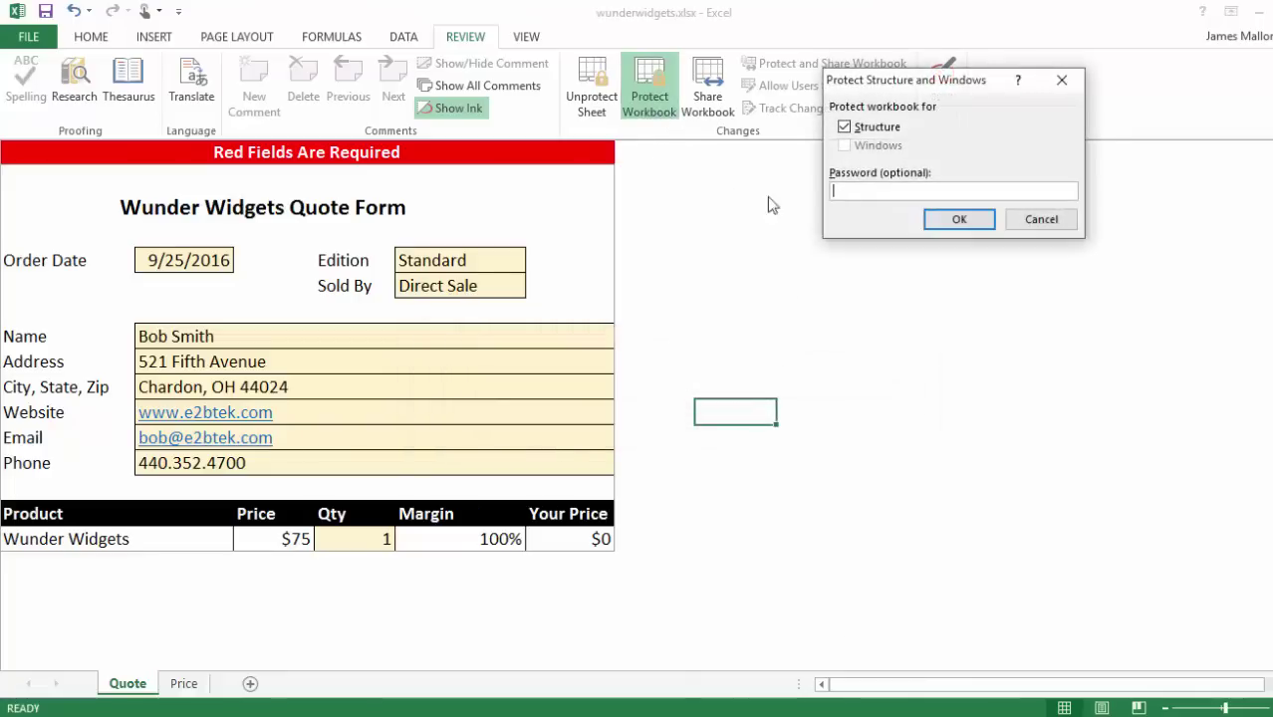
pyautogui.write('password')
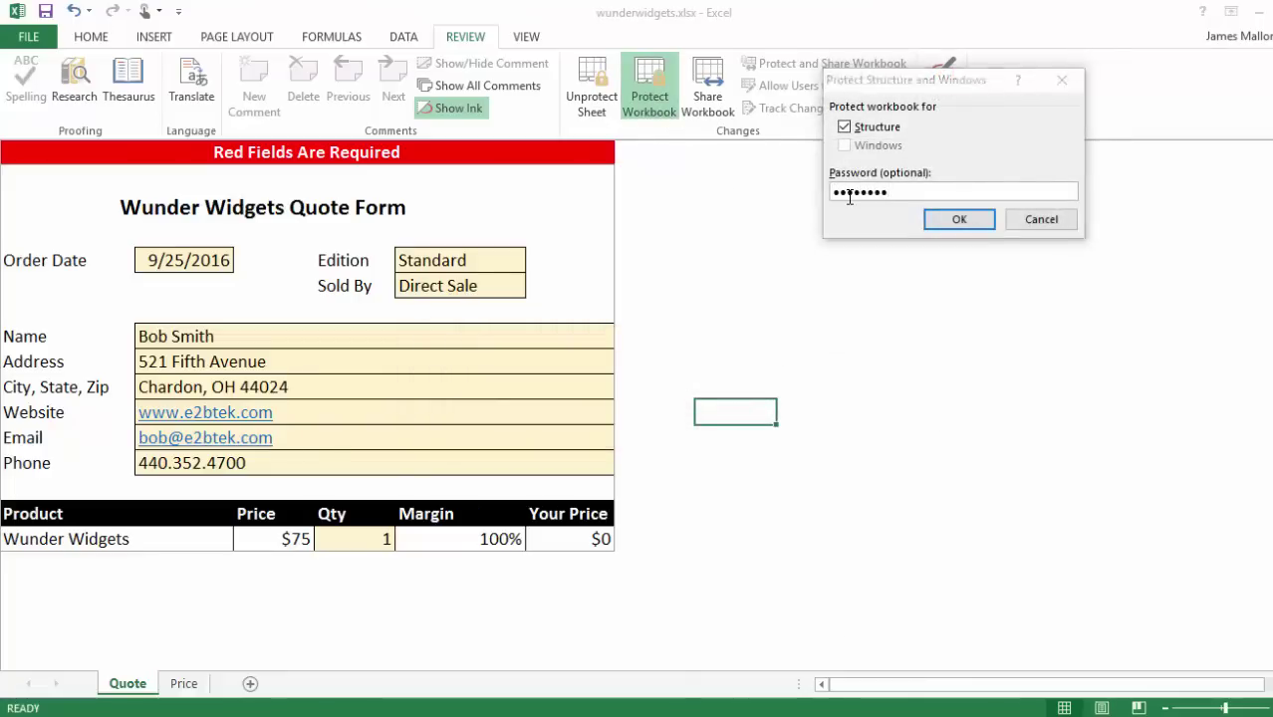
pyautogui.press('Return')
pyautogui.write('password')
pyautogui.press('Return')
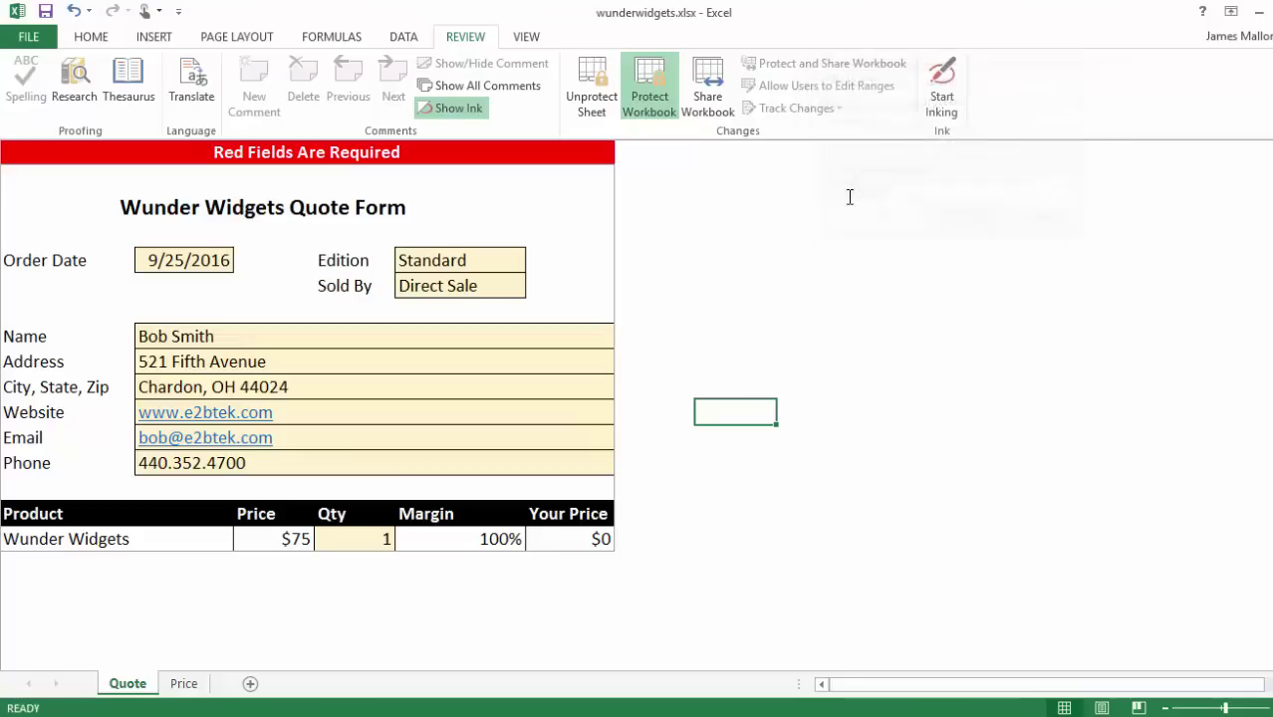
# Confirm the locked cells below Order Date and Margin refuse edits with the protected-sheet warning
pyautogui.click(874, 253)
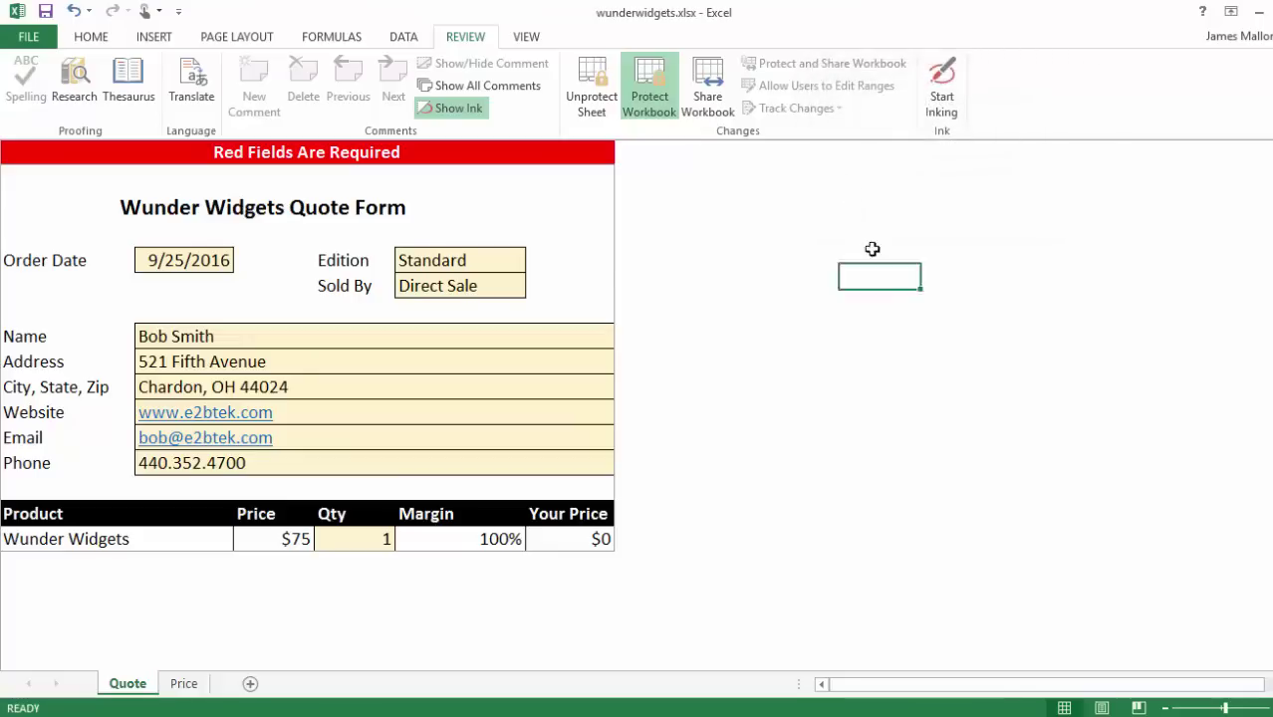
pyautogui.doubleClick(156, 311)
pyautogui.click(665, 424)
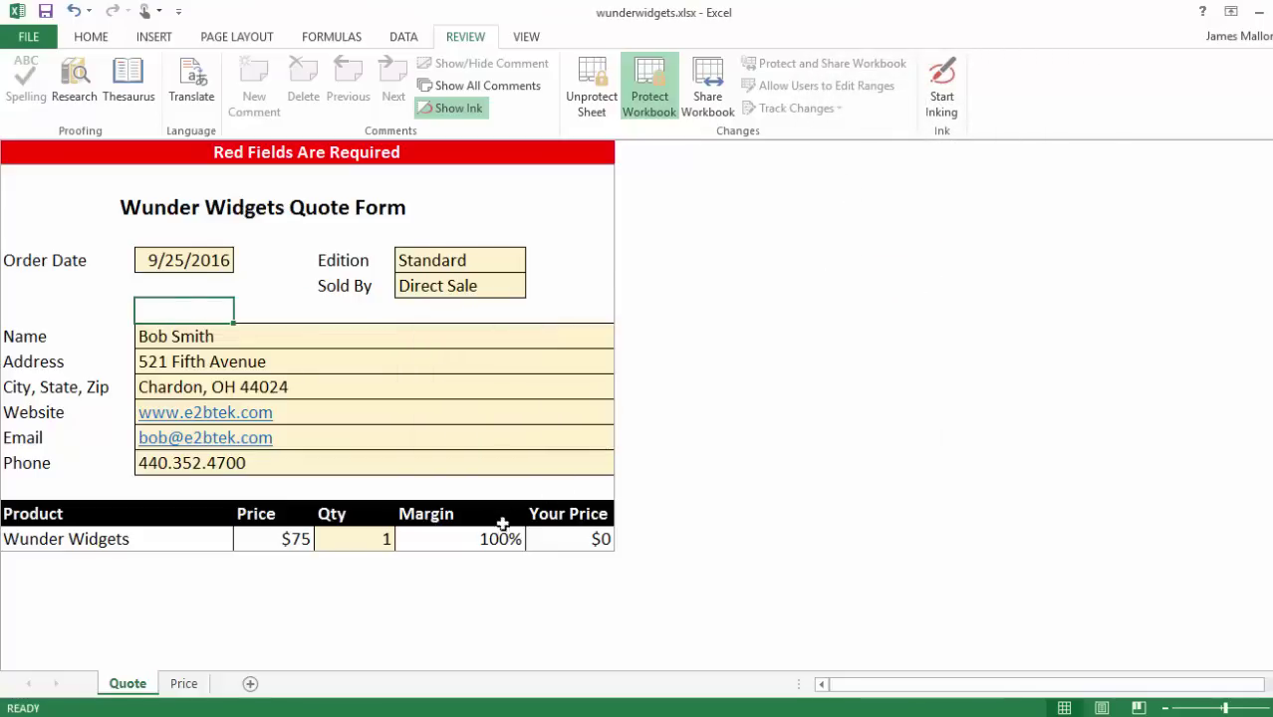
pyautogui.doubleClick(490, 538)
pyautogui.click(665, 423)
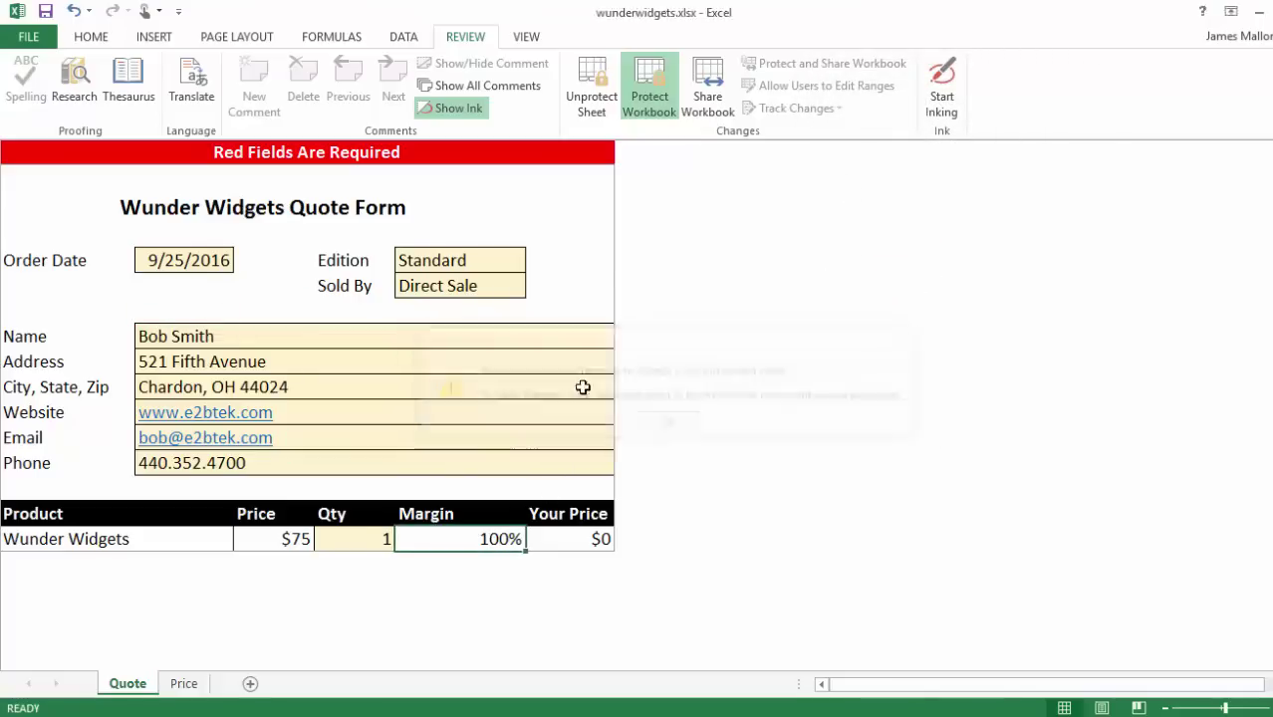
# Delete the customer name from the unlocked Name field
pyautogui.click(368, 335)
pyautogui.press('Delete')
pyautogui.click(784, 456)
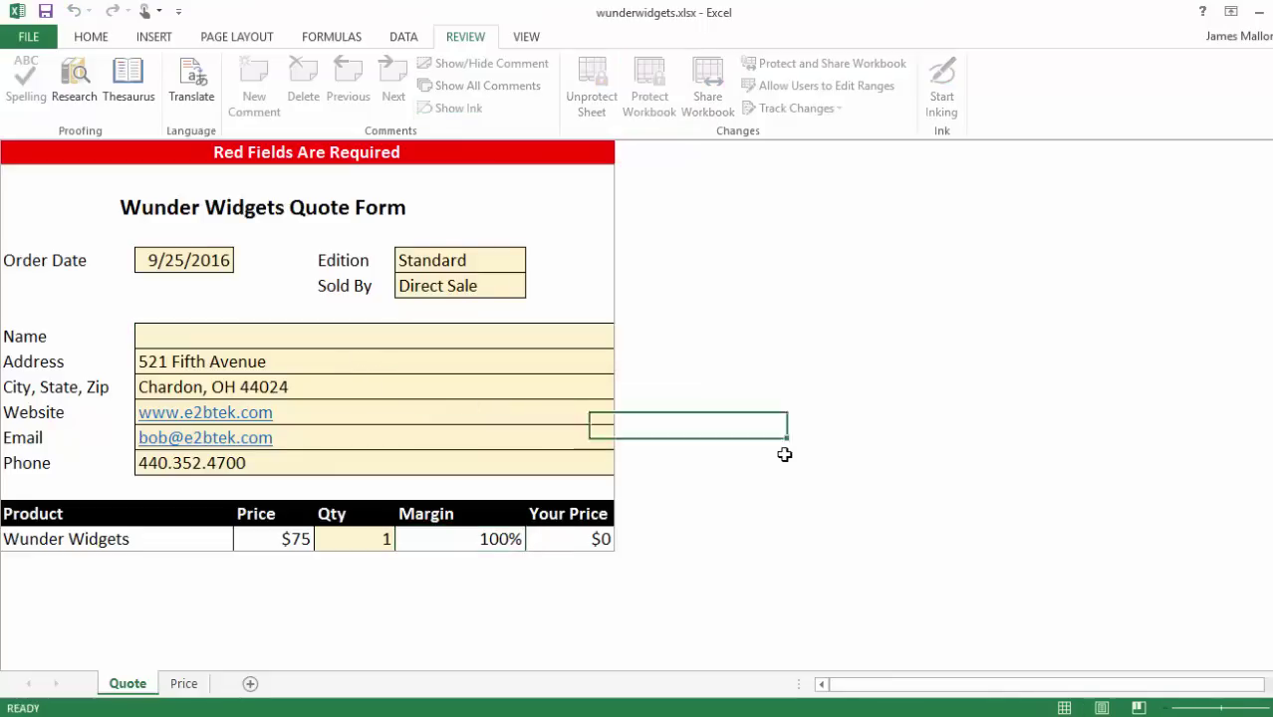